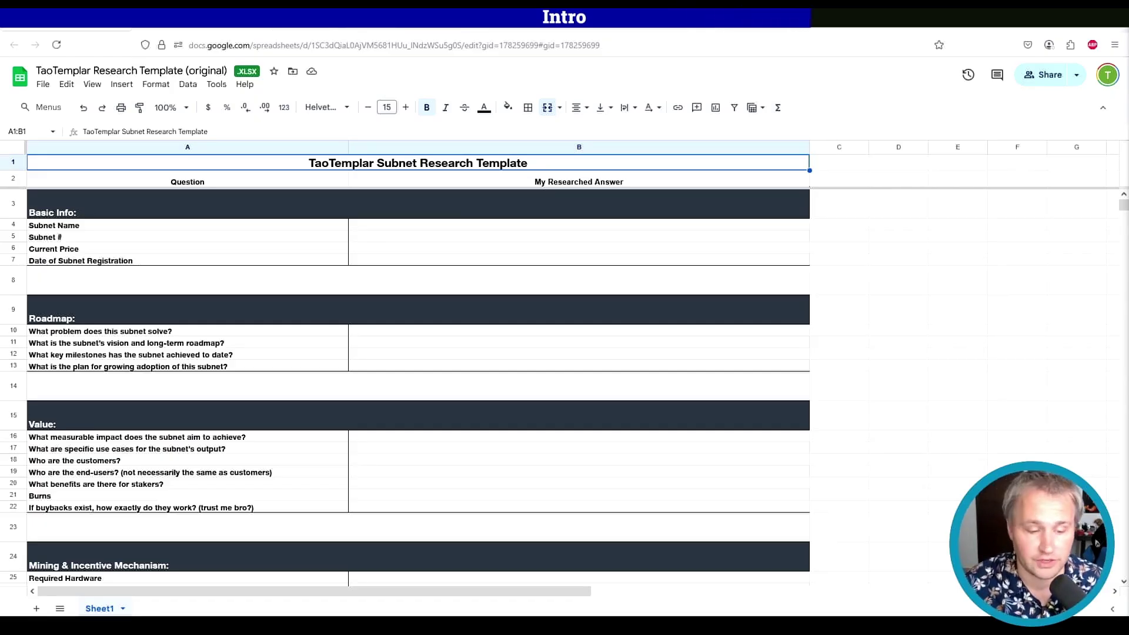
Show the Taostats subnets overview table sorted by price, lowest first
{"action": "left_click", "coordinate": [204, 32]}
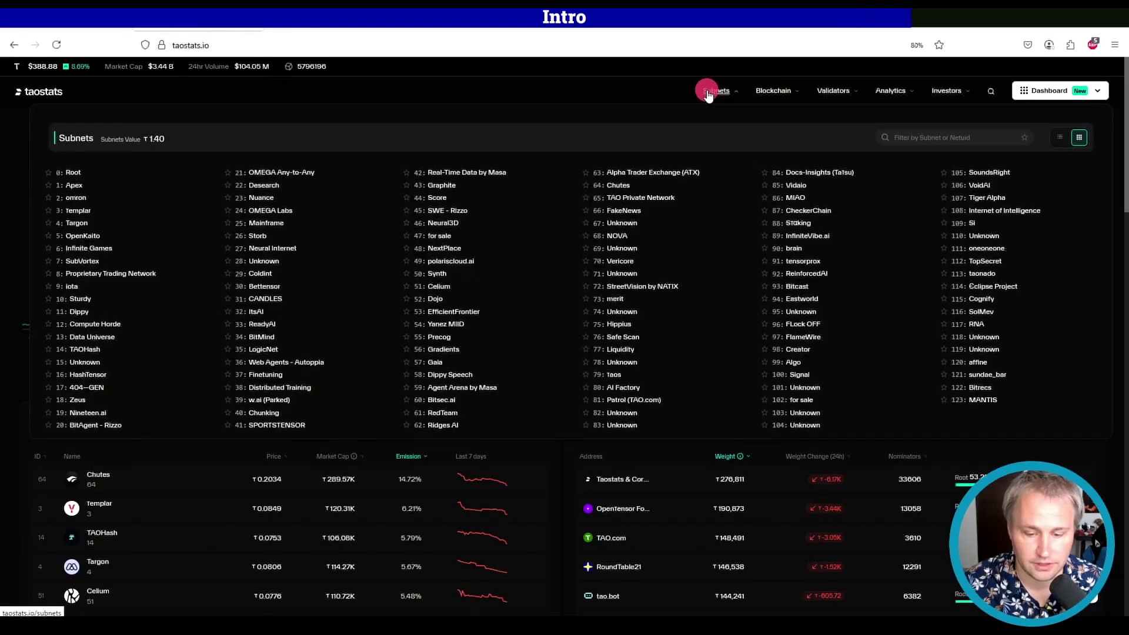
{"action": "left_click", "coordinate": [55, 147]}
{"action": "left_click", "coordinate": [341, 328]}
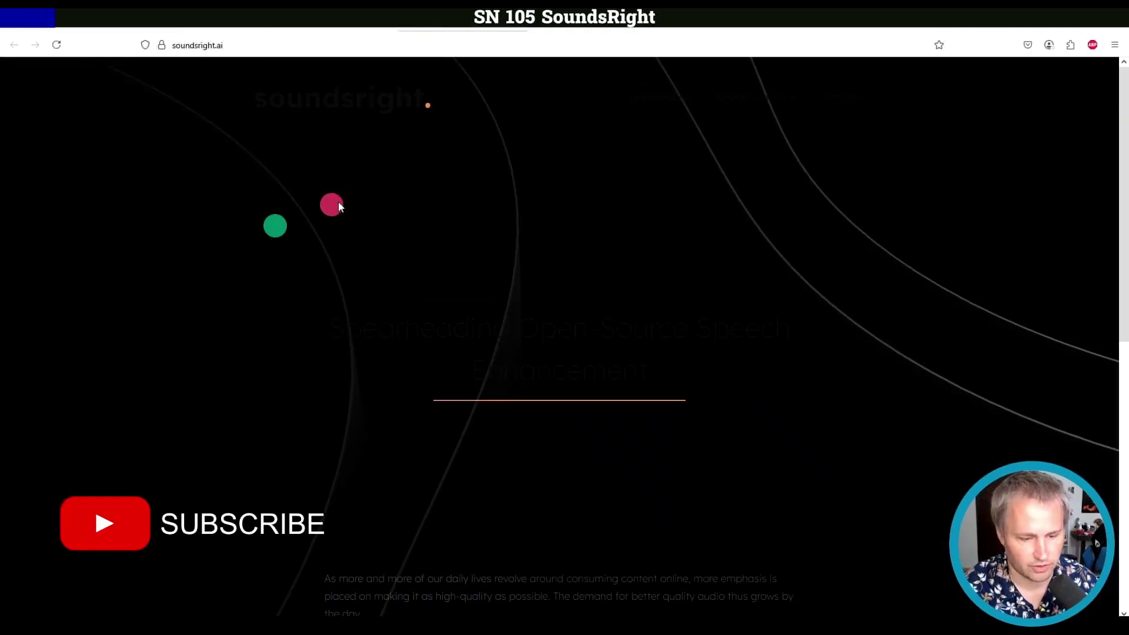
Highlight the faded heading and description text on the soundsright.ai landing page
{"action": "left_click_drag", "start_coordinate": [209, 104], "coordinate": [565, 383]}
{"action": "left_click", "coordinate": [878, 327]}
{"action": "scroll", "coordinate": [795, 441], "scroll_direction": "down", "scroll_amount": 4}
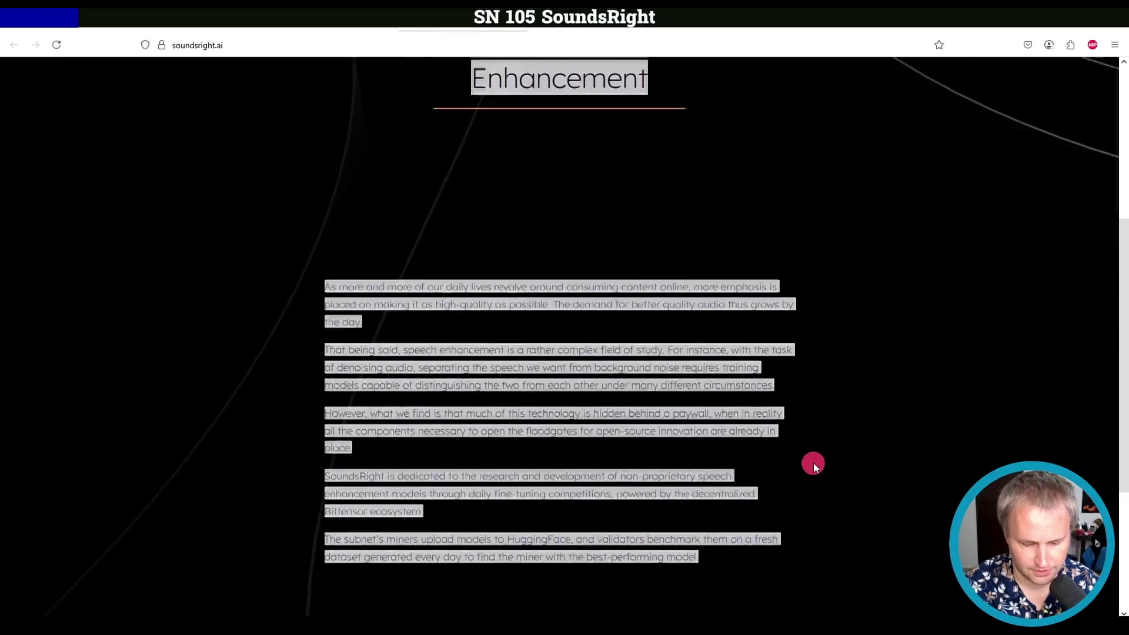
{"action": "scroll", "coordinate": [776, 449], "scroll_direction": "up", "scroll_amount": 4}
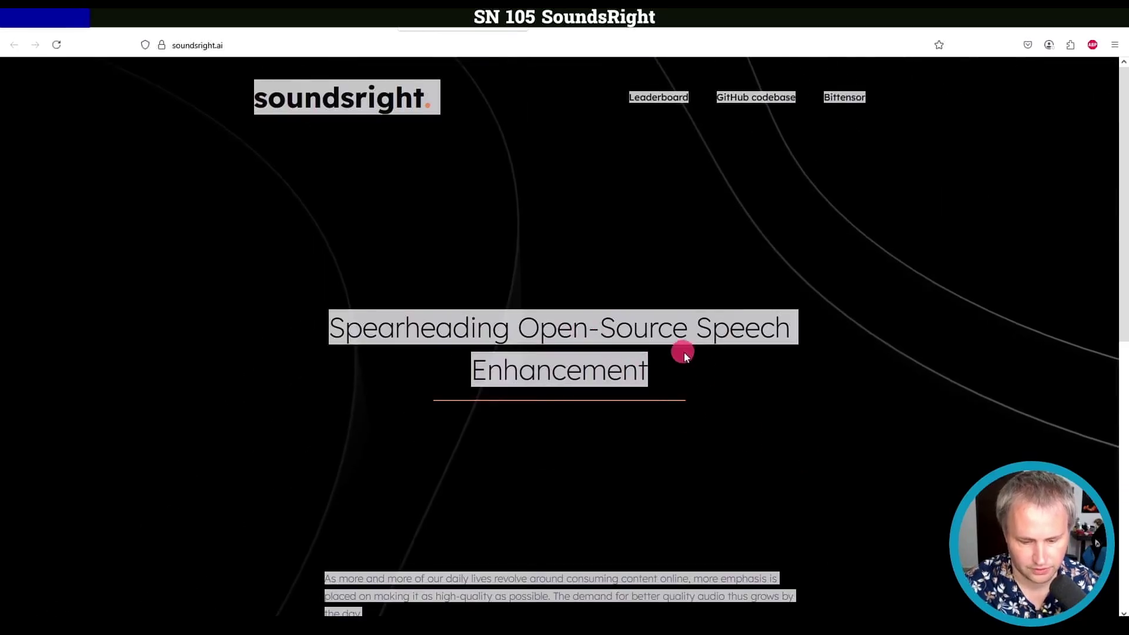
{"action": "scroll", "coordinate": [729, 472], "scroll_direction": "down", "scroll_amount": 1}
{"action": "scroll", "coordinate": [729, 472], "scroll_direction": "down", "scroll_amount": 5}
Open the soundsright-subnet repository Insights to view its contributors commit graph
{"action": "key", "text": "ctrl+Tab"}
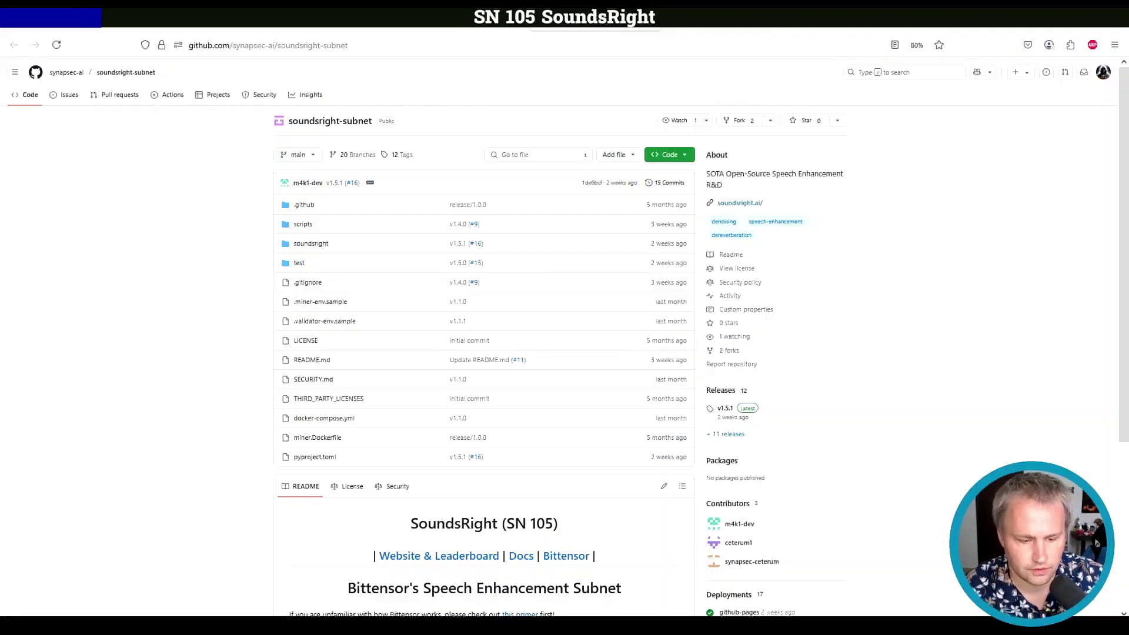
{"action": "scroll", "coordinate": [220, 300], "scroll_direction": "down", "scroll_amount": 3}
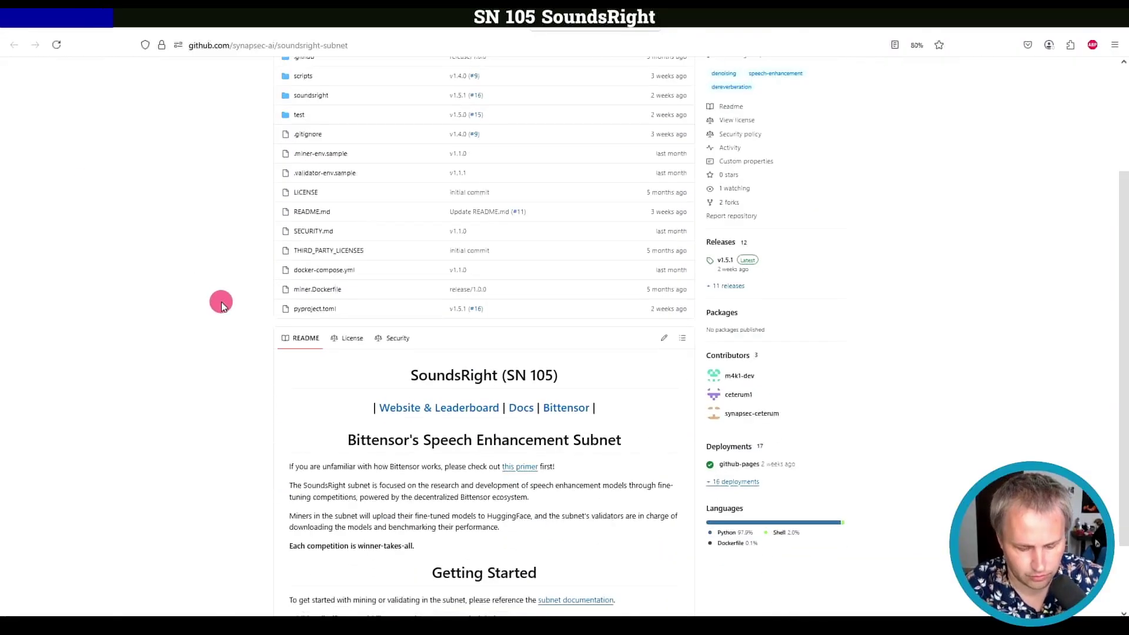
{"action": "left_click", "coordinate": [311, 95]}
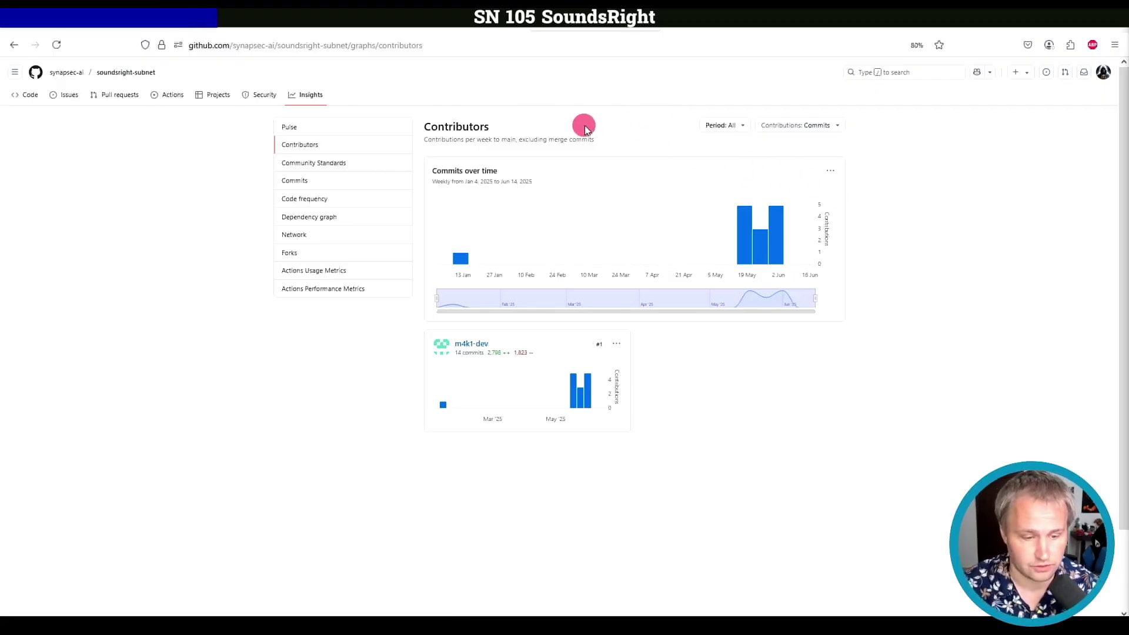
{"action": "key", "text": "alt+Tab"}
{"action": "scroll", "coordinate": [565, 197], "scroll_direction": "down", "scroll_amount": 5}
{"action": "scroll", "coordinate": [552, 223], "scroll_direction": "down", "scroll_amount": 5}
{"action": "scroll", "coordinate": [552, 223], "scroll_direction": "down", "scroll_amount": 5}
{"action": "scroll", "coordinate": [551, 223], "scroll_direction": "down", "scroll_amount": 5}
{"action": "scroll", "coordinate": [551, 223], "scroll_direction": "down", "scroll_amount": 5}
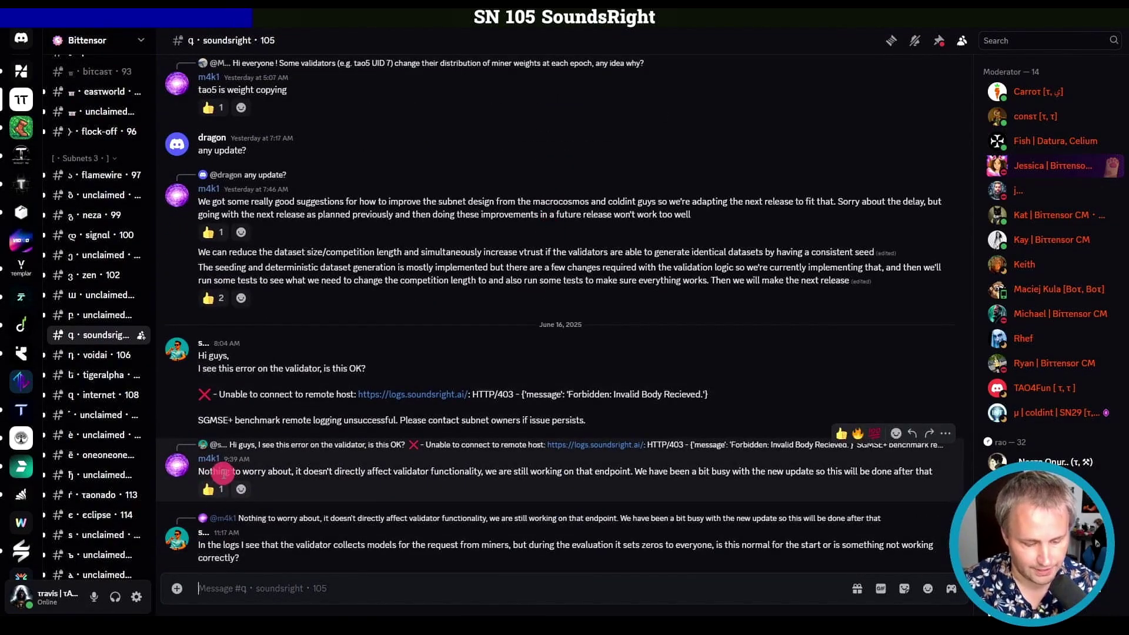
{"action": "left_click", "coordinate": [940, 41]}
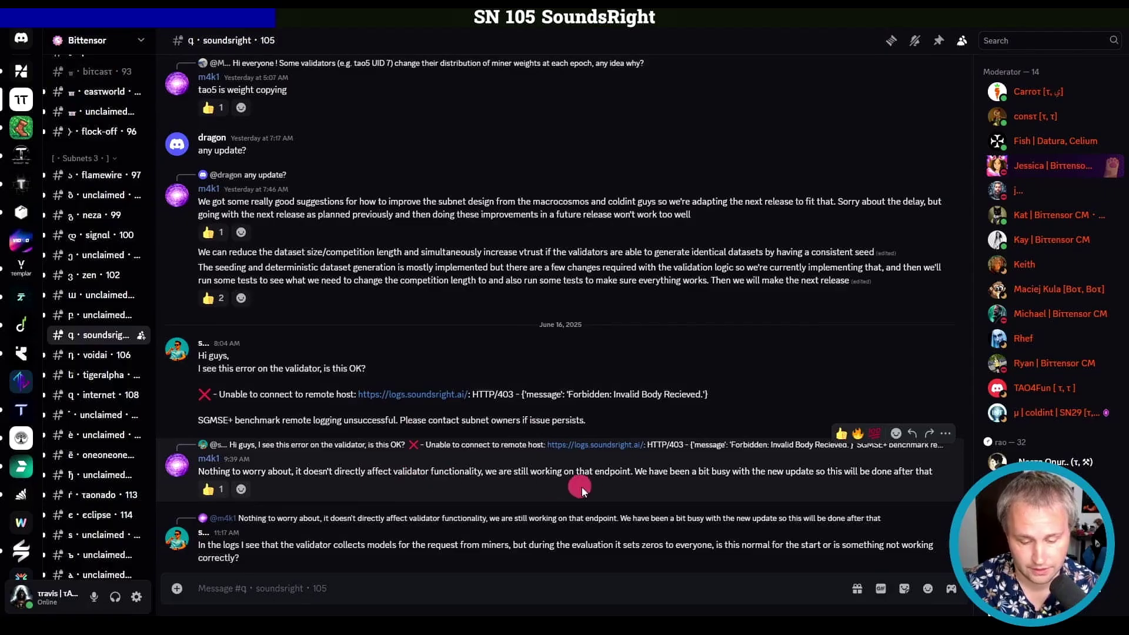
{"action": "left_click_drag", "start_coordinate": [658, 471], "coordinate": [809, 473]}
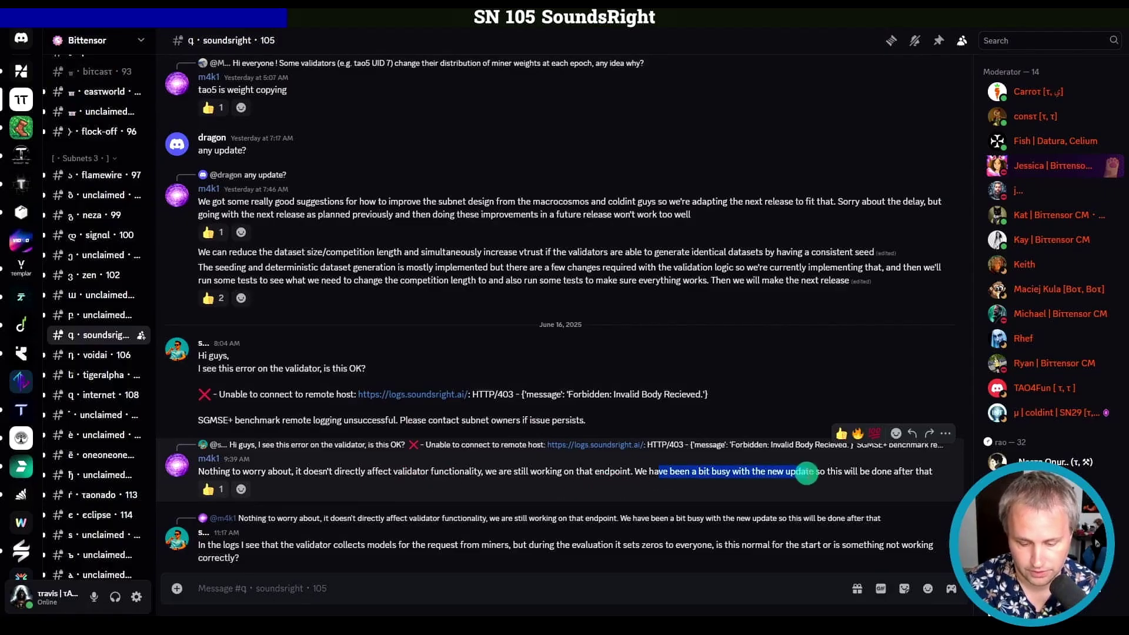
{"action": "left_click", "coordinate": [878, 468]}
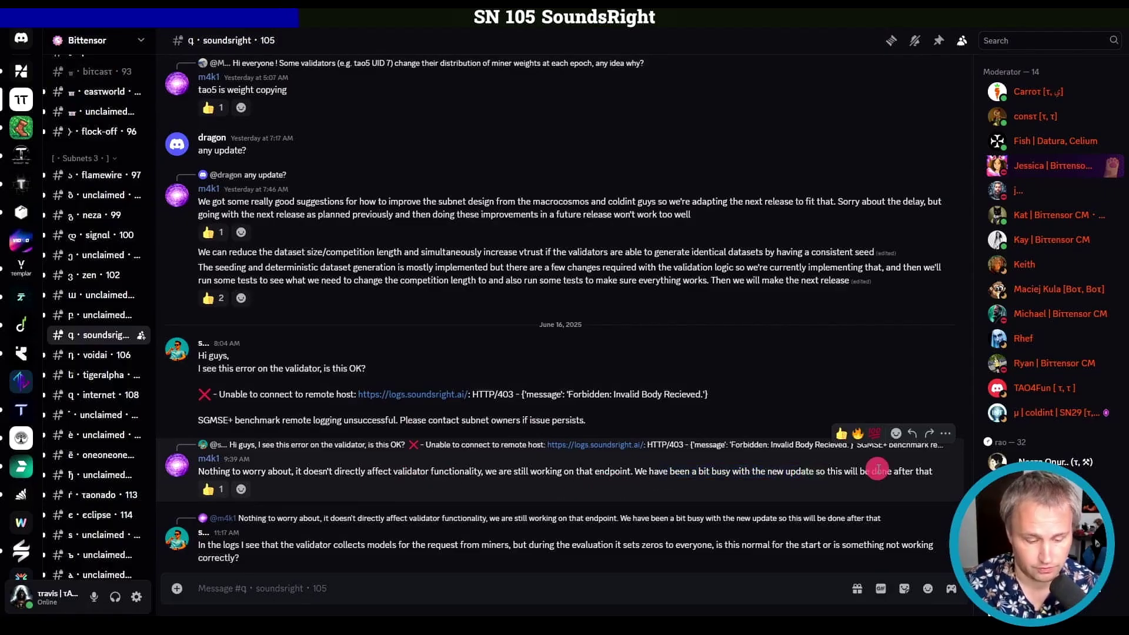
{"action": "mouse_move", "coordinate": [547, 538]}
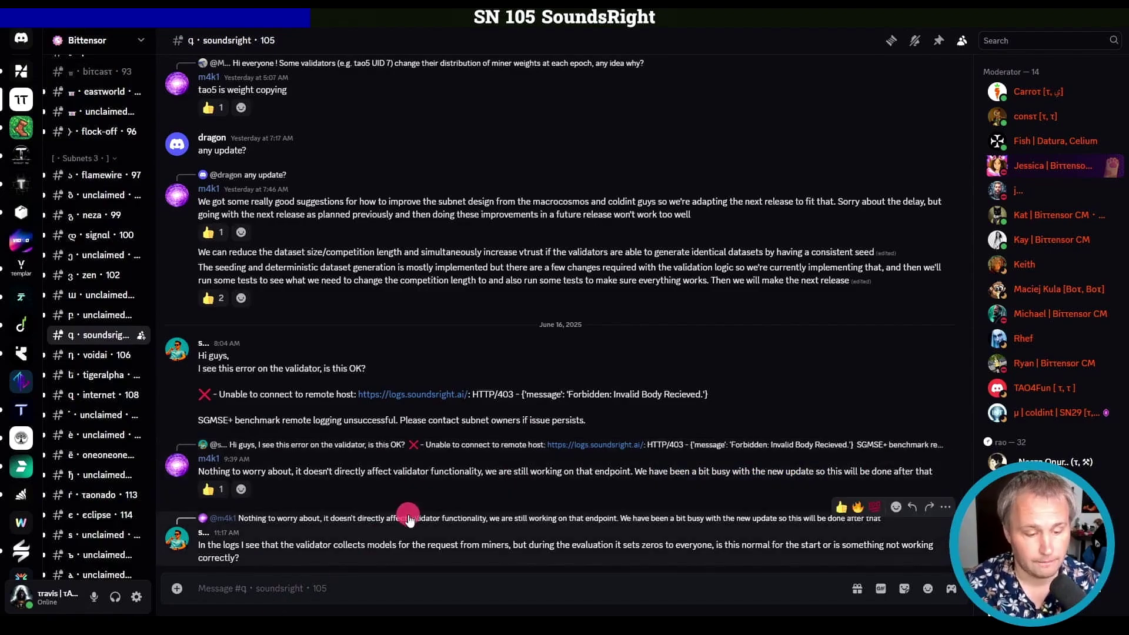
{"action": "scroll", "coordinate": [476, 265], "scroll_direction": "up", "scroll_amount": 5}
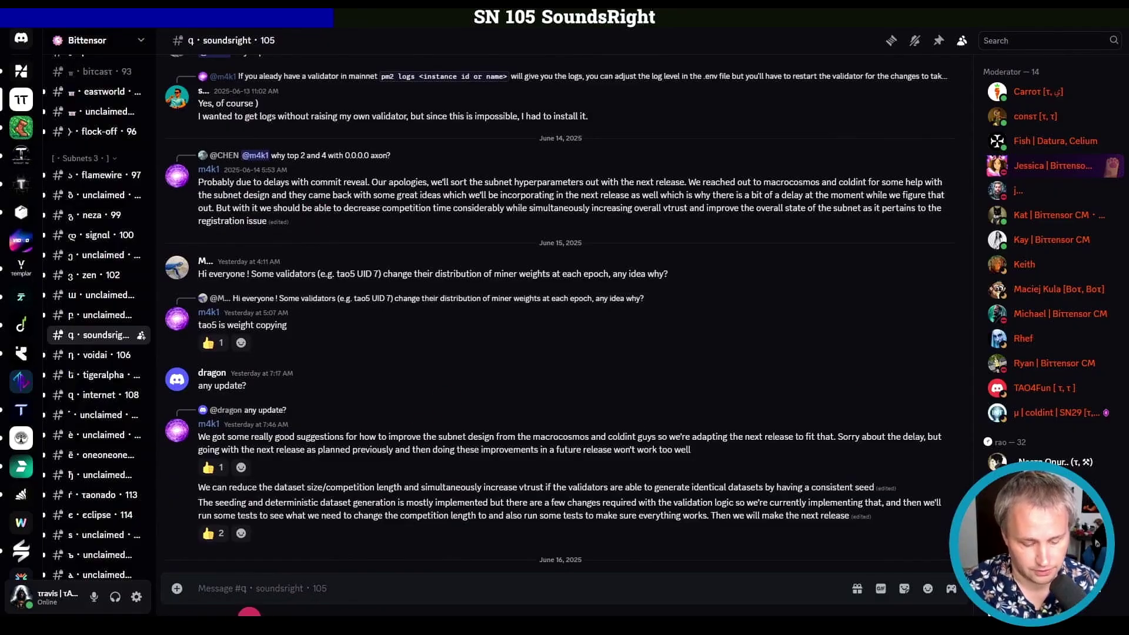
Enter SoundsRight, 105 and 0.001 as the subnet name, number and current price
{"action": "left_click", "coordinate": [203, 582]}
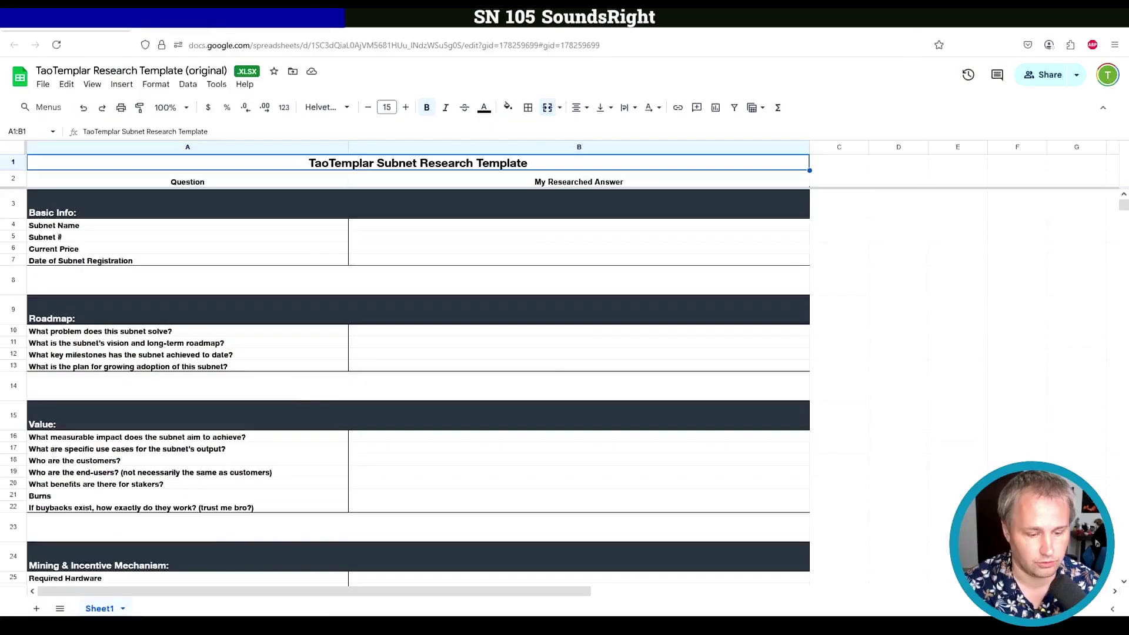
{"action": "left_click", "coordinate": [606, 30]}
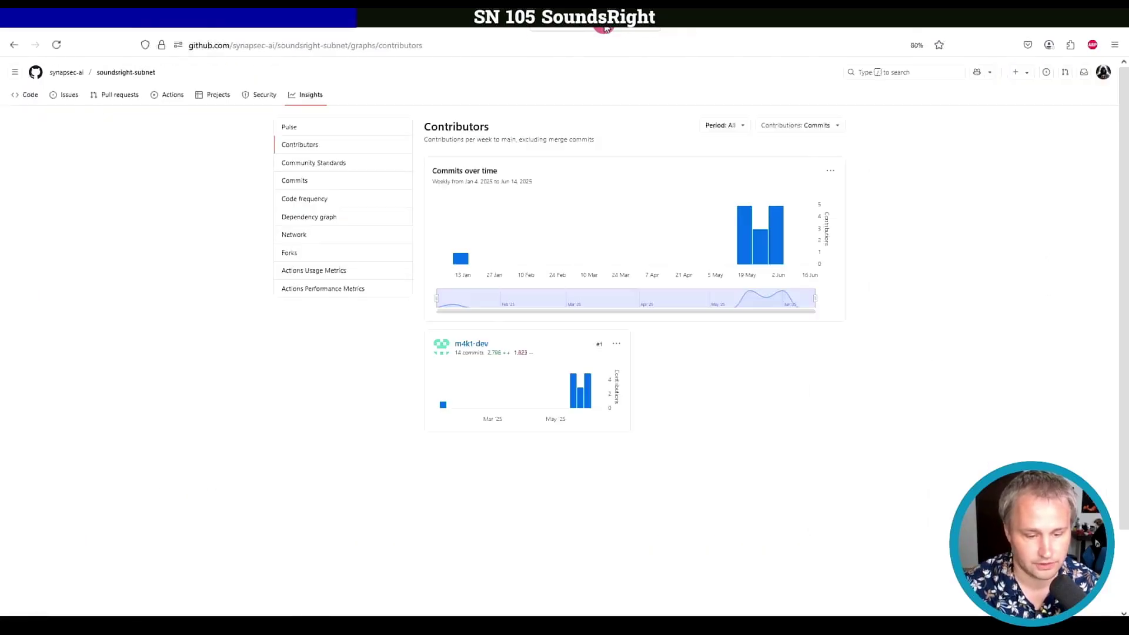
{"action": "left_click", "coordinate": [598, 28]}
{"action": "left_click", "coordinate": [412, 228]}
{"action": "type", "text": "SoundsRight"}
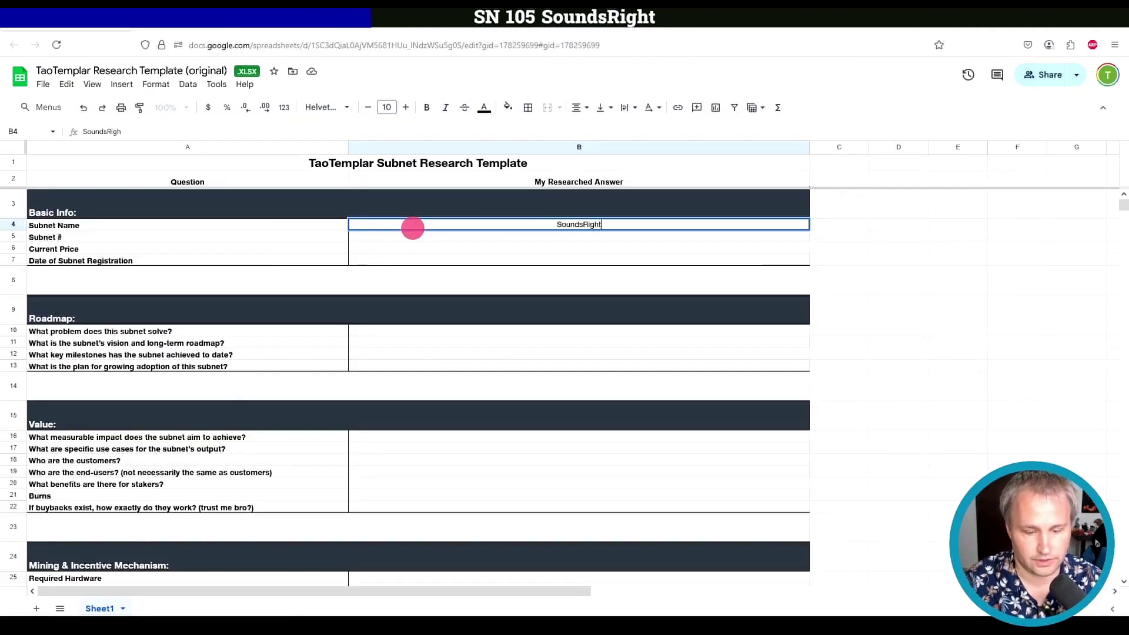
{"action": "key", "text": "Return"}
{"action": "type", "text": "105"}
{"action": "key", "text": "Return"}
{"action": "type", "text": "0.001"}
{"action": "key", "text": "Return"}
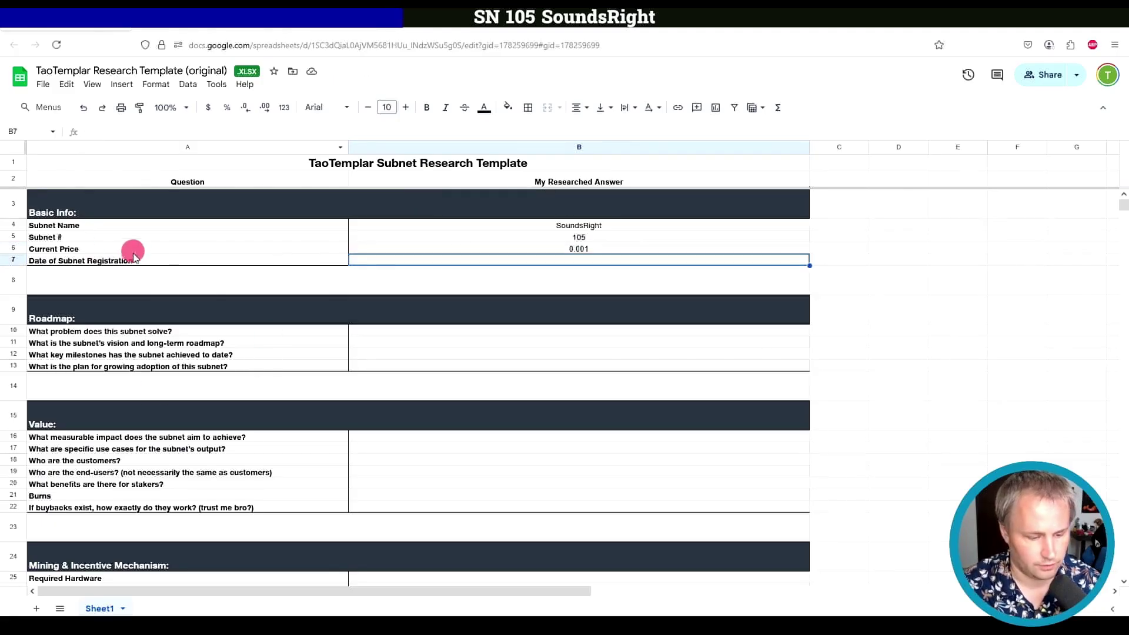
{"action": "key", "text": "ctrl+Tab"}
{"action": "scroll", "coordinate": [574, 238], "scroll_direction": "down", "scroll_amount": 3}
{"action": "scroll", "coordinate": [616, 248], "scroll_direction": "down", "scroll_amount": 2}
{"action": "scroll", "coordinate": [608, 252], "scroll_direction": "down", "scroll_amount": 2}
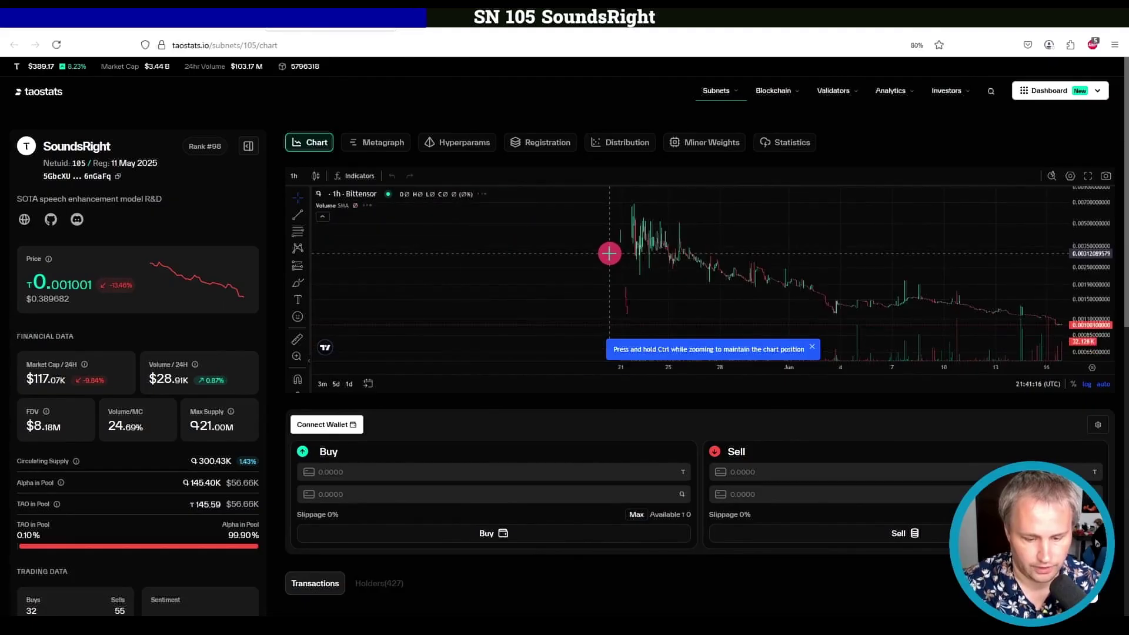
{"action": "scroll", "coordinate": [608, 252], "scroll_direction": "down", "scroll_amount": 2}
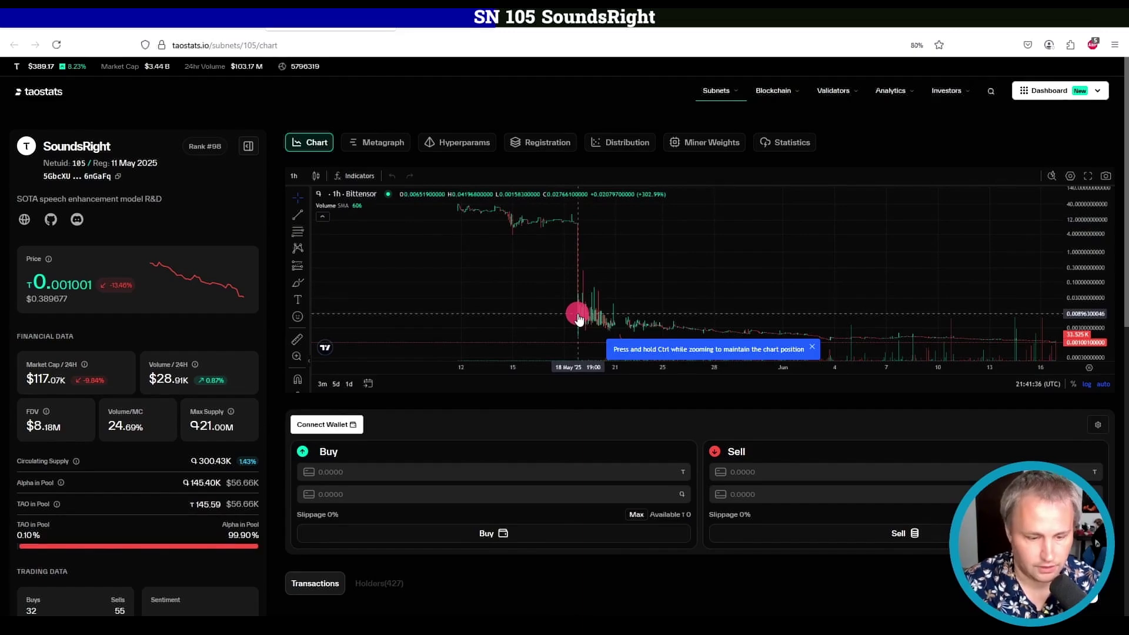
Review SoundsRight's full price history, back to trading start around 18 May 2025
{"action": "key", "text": "ctrl+Tab"}
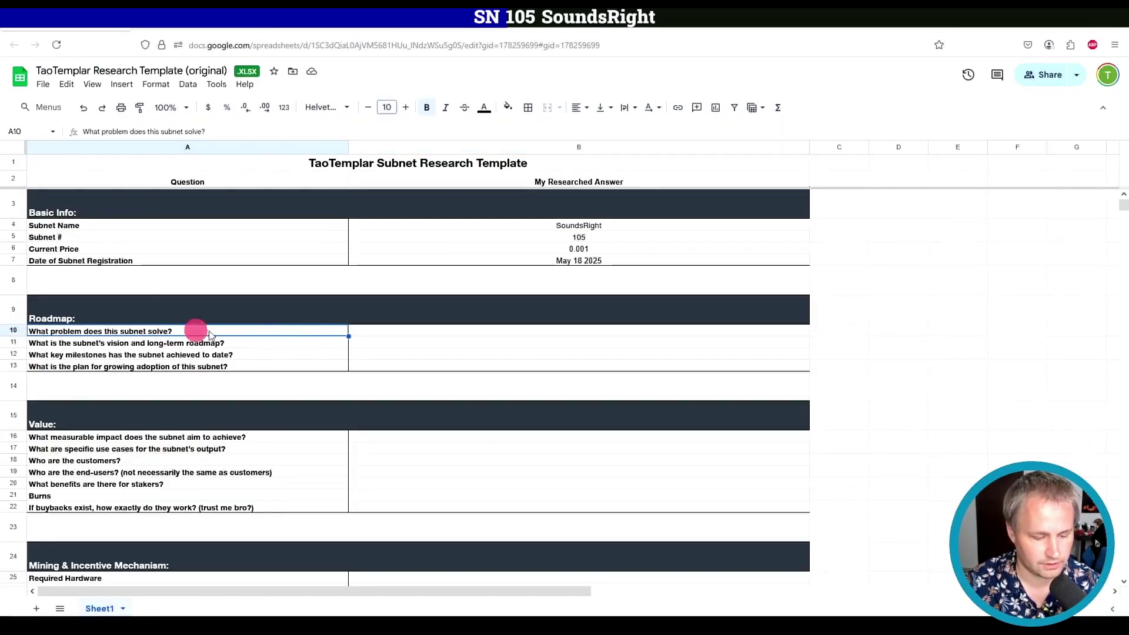
Select the template's question cell A10 and answer cell B10
{"action": "left_click", "coordinate": [447, 330]}
{"action": "left_click", "coordinate": [232, 330]}
{"action": "left_click", "coordinate": [450, 335]}
{"action": "left_click", "coordinate": [86, 335]}
Highlight README sentences on speech enhancement models and miners uploading to HuggingFace
{"action": "left_click", "coordinate": [571, 29]}
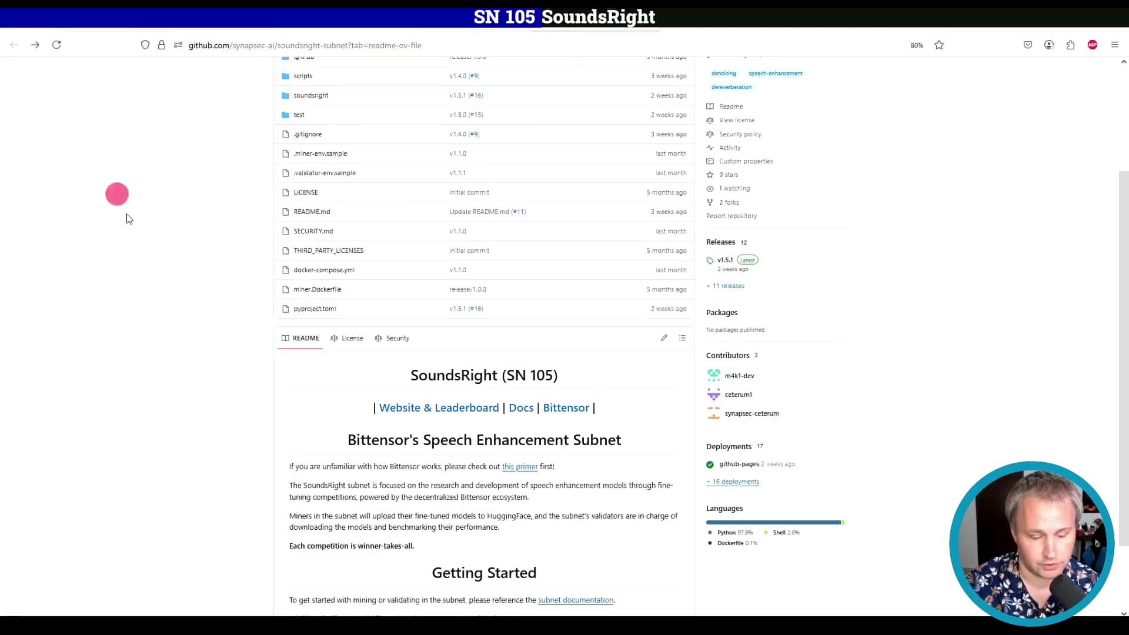
{"action": "triple_click", "coordinate": [640, 491]}
{"action": "left_click", "coordinate": [584, 494]}
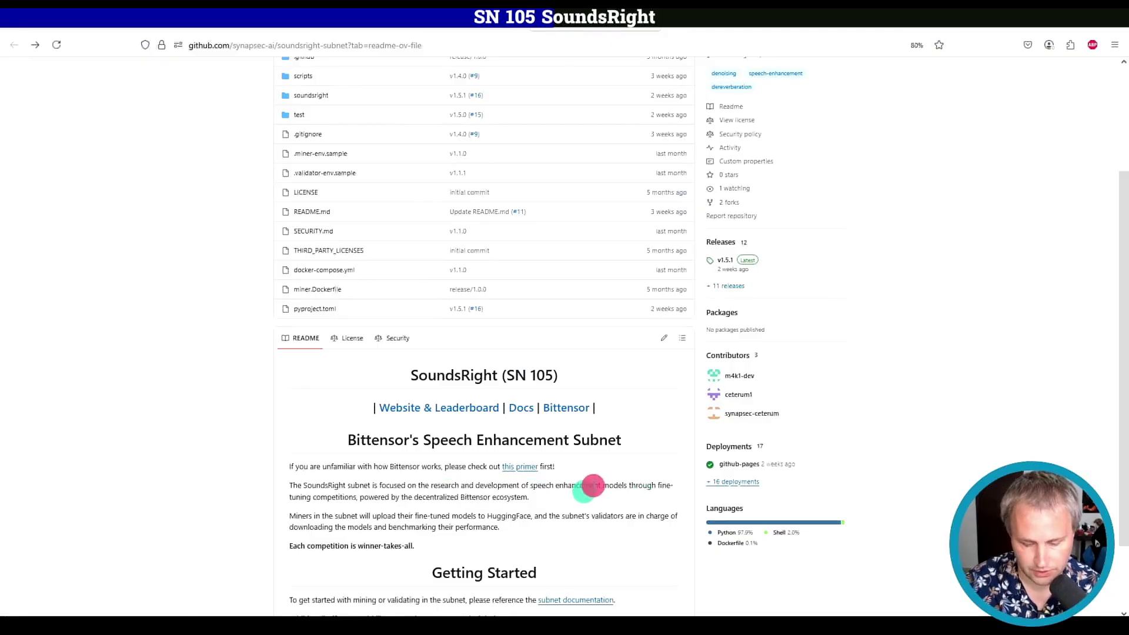
{"action": "mouse_move", "coordinate": [594, 485]}
{"action": "left_mouse_down"}
{"action": "mouse_move", "coordinate": [623, 486]}
{"action": "mouse_move", "coordinate": [357, 497]}
{"action": "left_mouse_up"}
{"action": "mouse_move", "coordinate": [291, 516]}
{"action": "left_mouse_down"}
{"action": "mouse_move", "coordinate": [585, 514]}
{"action": "mouse_move", "coordinate": [544, 526]}
{"action": "left_mouse_up"}
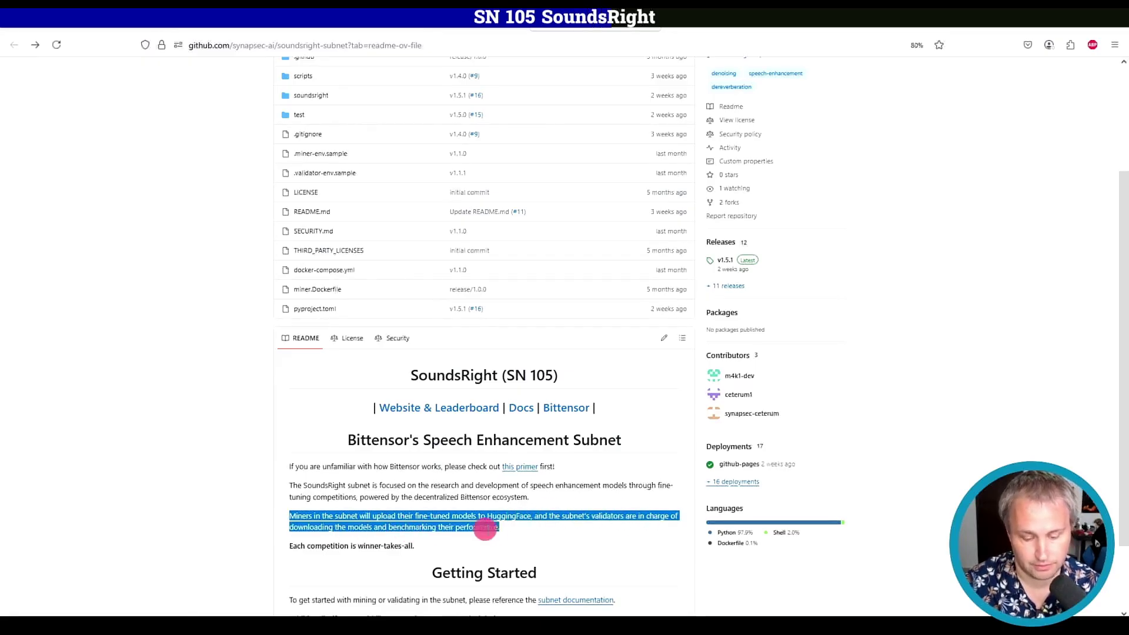
{"action": "left_click", "coordinate": [517, 533]}
{"action": "scroll", "coordinate": [405, 495], "scroll_direction": "down", "scroll_amount": 2}
{"action": "left_click_drag", "start_coordinate": [289, 456], "coordinate": [431, 465]}
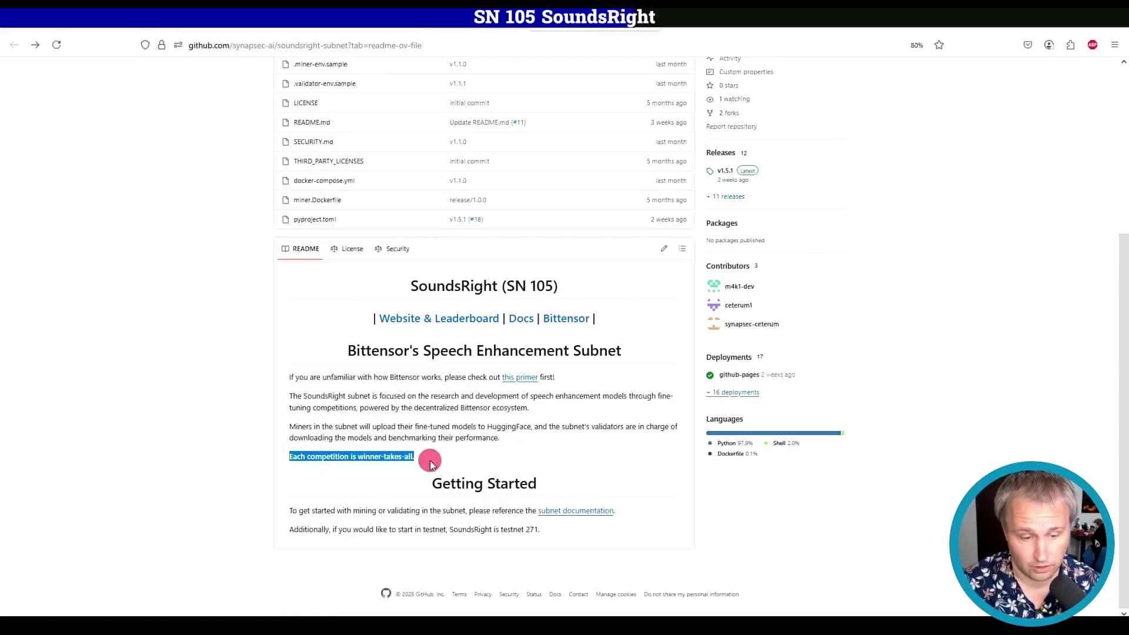
View SoundsRight's per-miner incentive distribution and highlight the winner-takes-all README line
{"action": "left_click", "coordinate": [331, 22]}
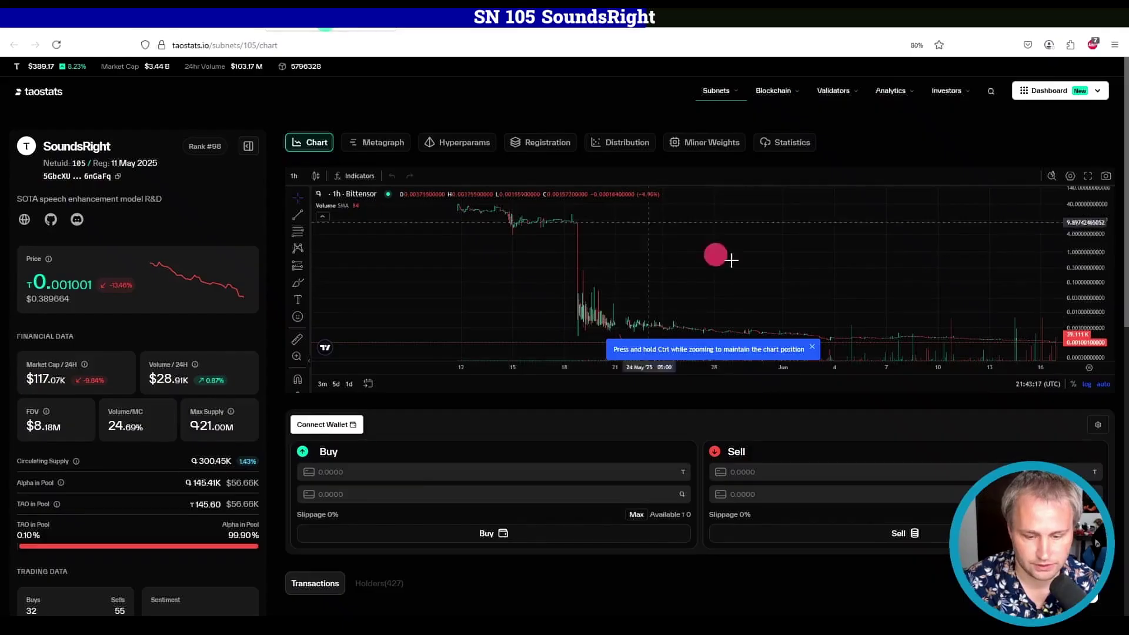
{"action": "left_click", "coordinate": [622, 151]}
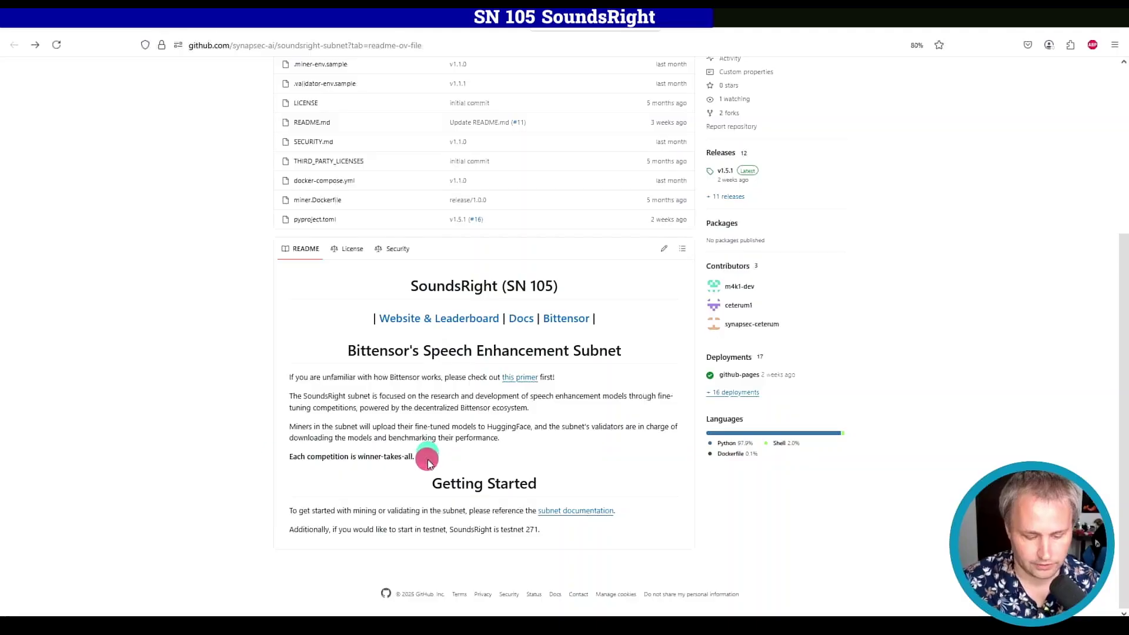
{"action": "left_click_drag", "start_coordinate": [416, 457], "coordinate": [277, 461]}
{"action": "left_click", "coordinate": [283, 462]}
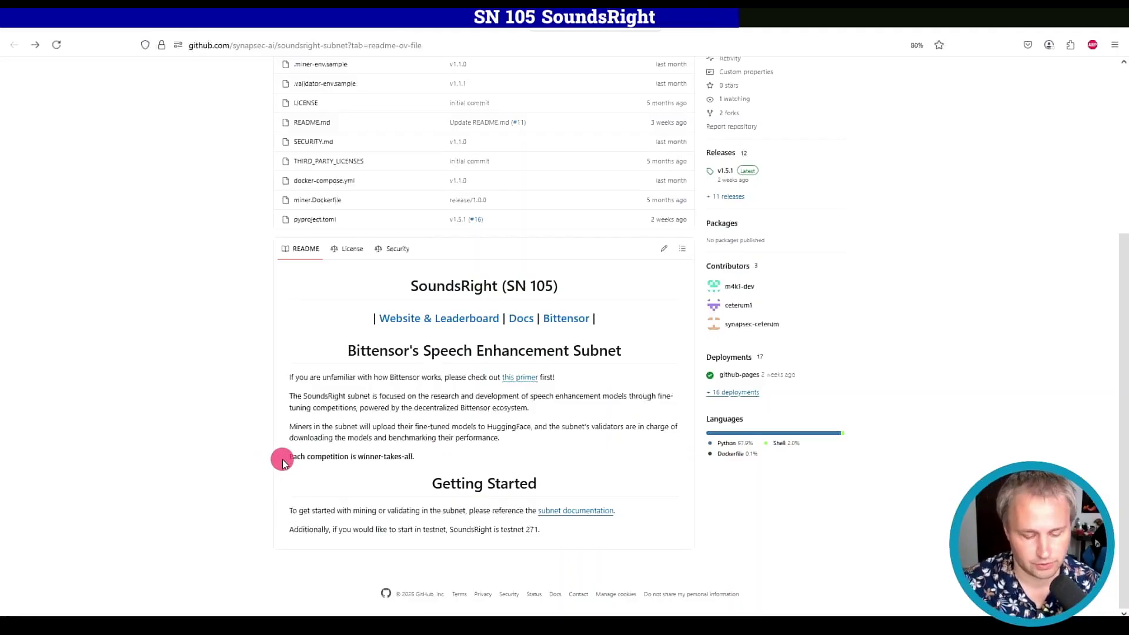
Highlight the README sentence about uploading models to HuggingFace
{"action": "left_click_drag", "start_coordinate": [290, 427], "coordinate": [548, 423]}
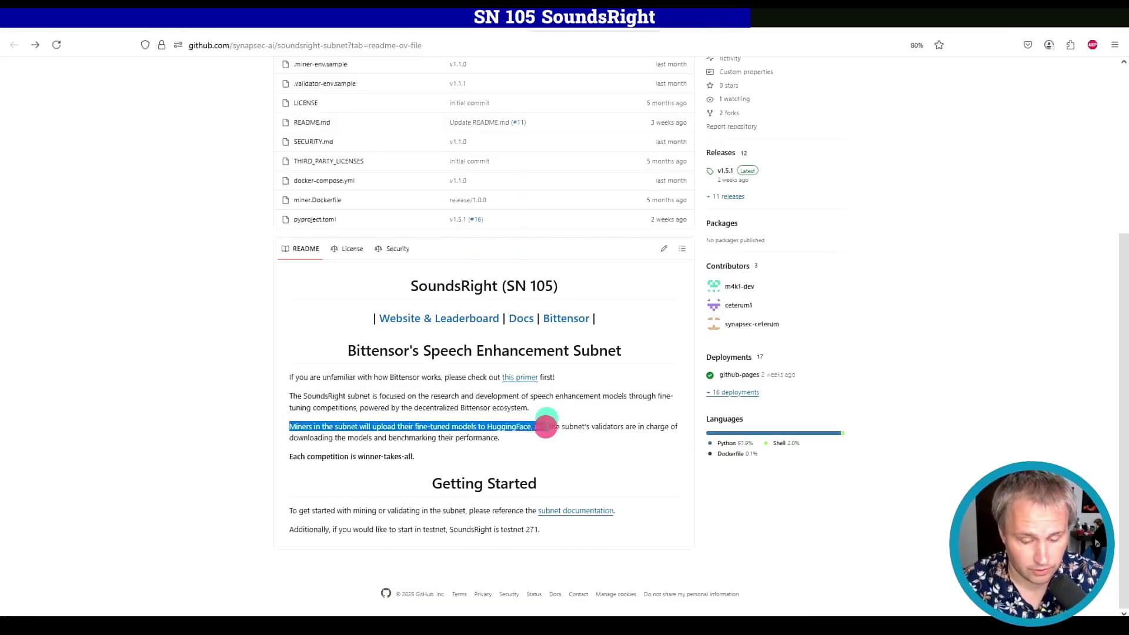
{"action": "left_click", "coordinate": [547, 427]}
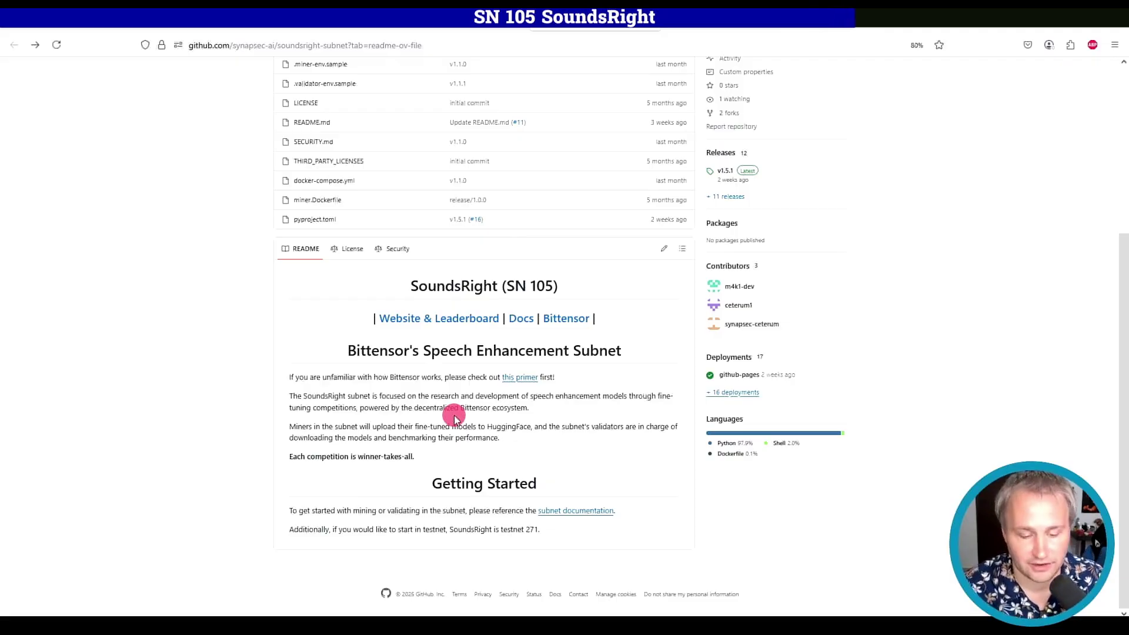
{"action": "scroll", "coordinate": [453, 417], "scroll_direction": "up", "scroll_amount": 3}
{"action": "scroll", "coordinate": [361, 500], "scroll_direction": "up", "scroll_amount": 1}
{"action": "scroll", "coordinate": [365, 535], "scroll_direction": "up", "scroll_amount": 1}
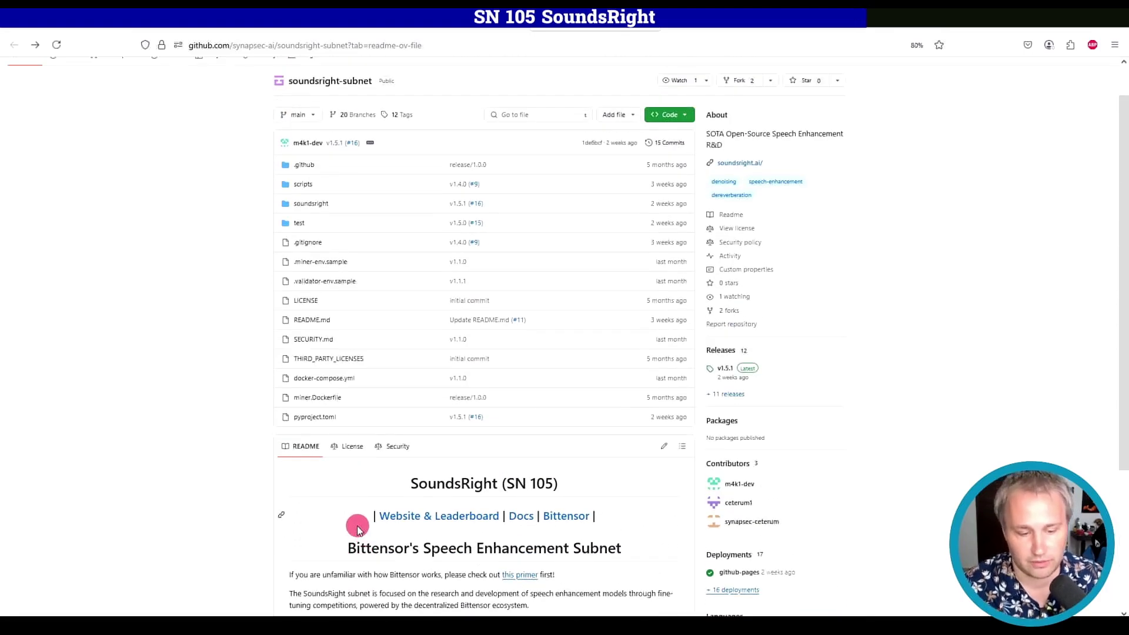
{"action": "scroll", "coordinate": [358, 528], "scroll_direction": "up", "scroll_amount": 1}
{"action": "scroll", "coordinate": [356, 529], "scroll_direction": "down", "scroll_amount": 3}
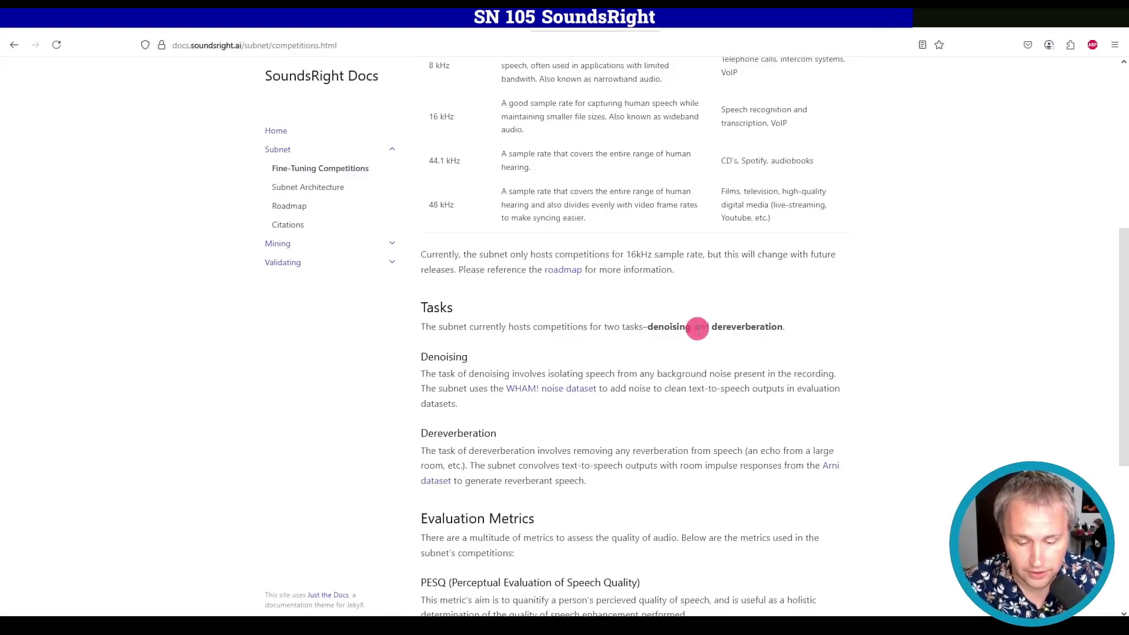
Select 'denoising' in the Tasks sentence and the SoundsRight v1.1.0 roadmap heading
{"action": "left_click_drag", "start_coordinate": [646, 325], "coordinate": [810, 331]}
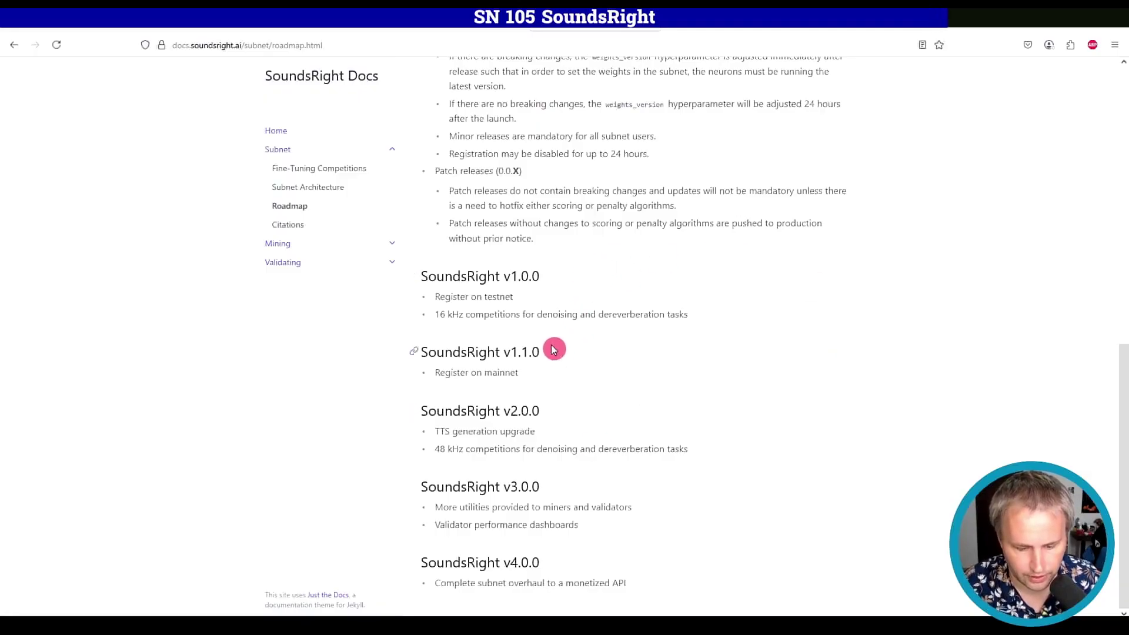
{"action": "left_click_drag", "start_coordinate": [444, 352], "coordinate": [579, 368]}
{"action": "left_click", "coordinate": [577, 367]}
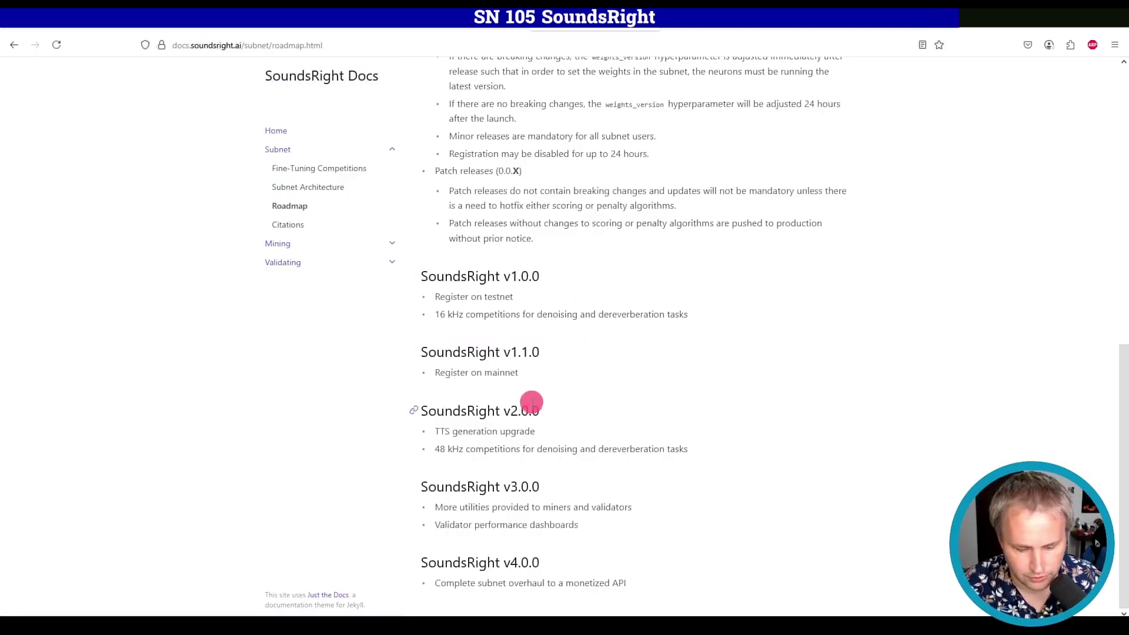
Glance at the template, then highlight 'monetized' in the v4.0.0 roadmap line
{"action": "key", "text": "ctrl+Tab"}
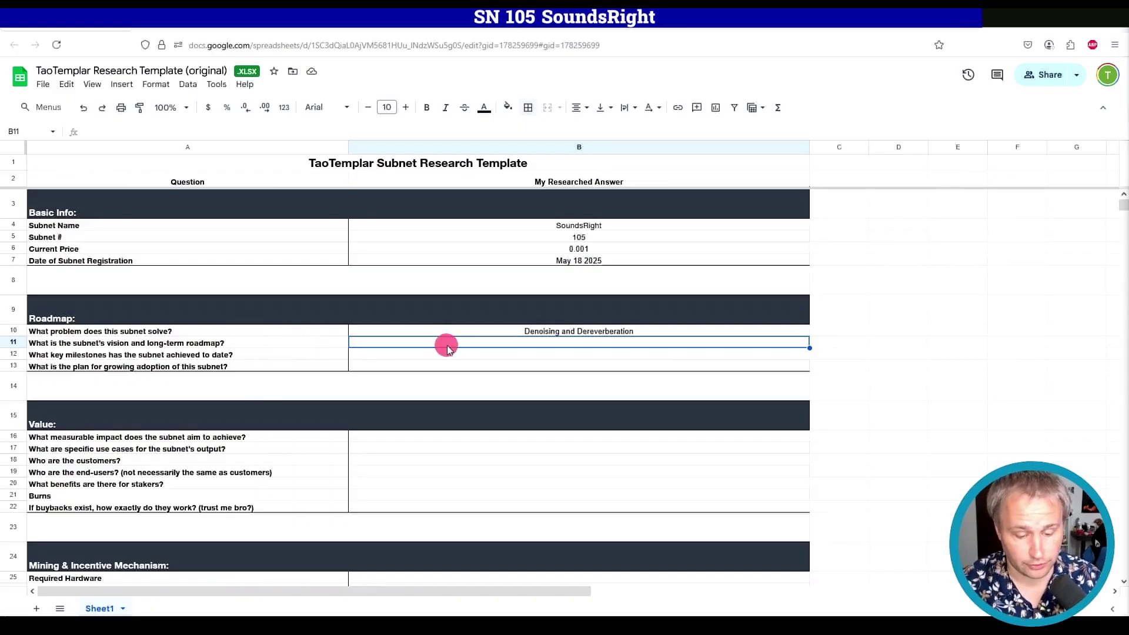
{"action": "key", "text": "ctrl+shift+Tab"}
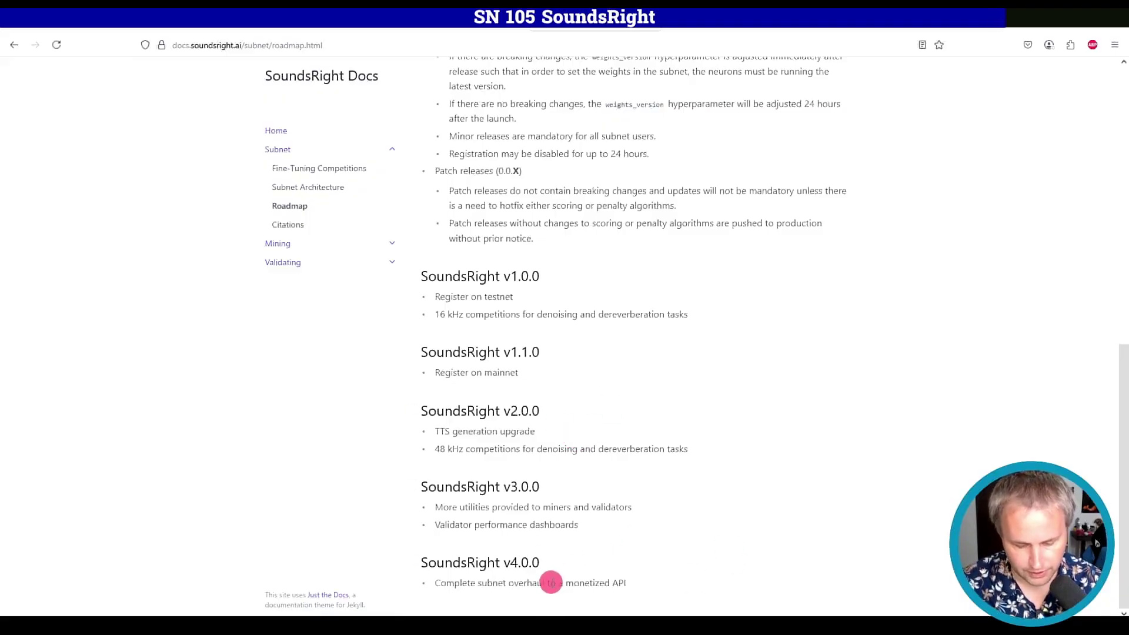
{"action": "left_click_drag", "start_coordinate": [569, 582], "coordinate": [617, 578]}
{"action": "left_click", "coordinate": [614, 579]}
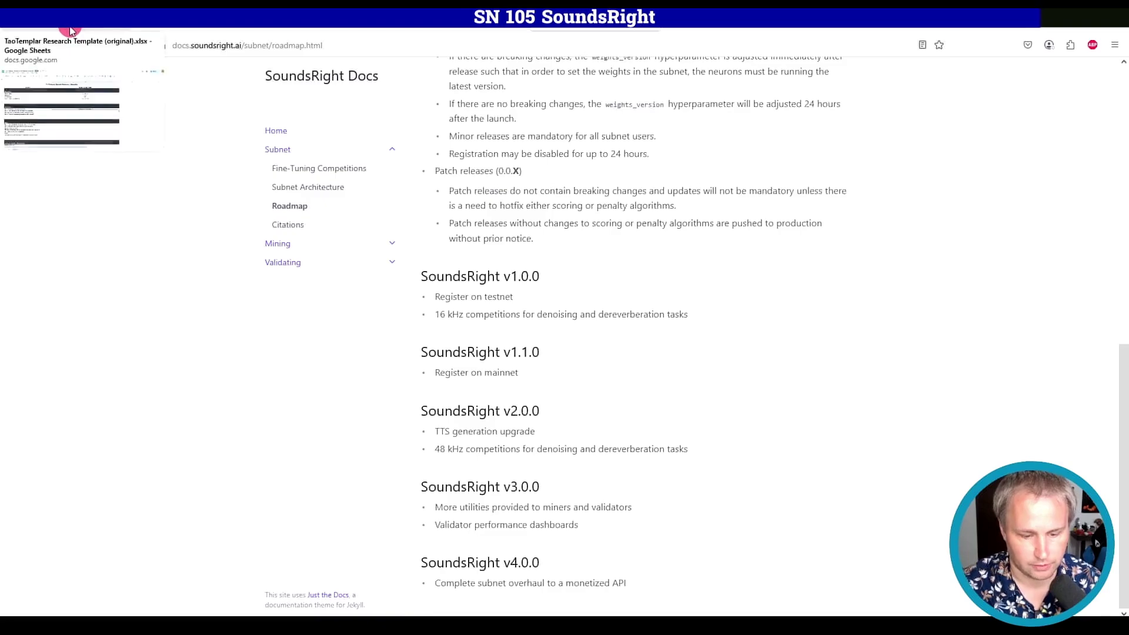
Enter a '?' placeholder in B11 for the vision and long-term roadmap answer
{"action": "left_click", "coordinate": [70, 30]}
{"action": "type", "text": "?"}
{"action": "key", "text": "Return"}
{"action": "left_click", "coordinate": [603, 344]}
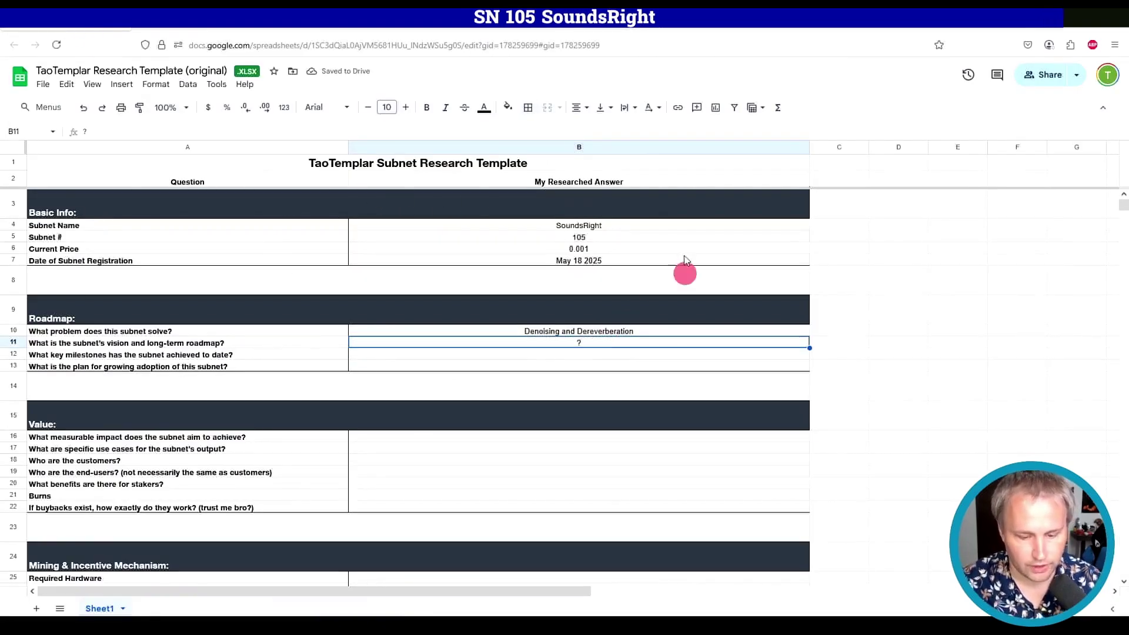
{"action": "key", "text": "ctrl+Tab"}
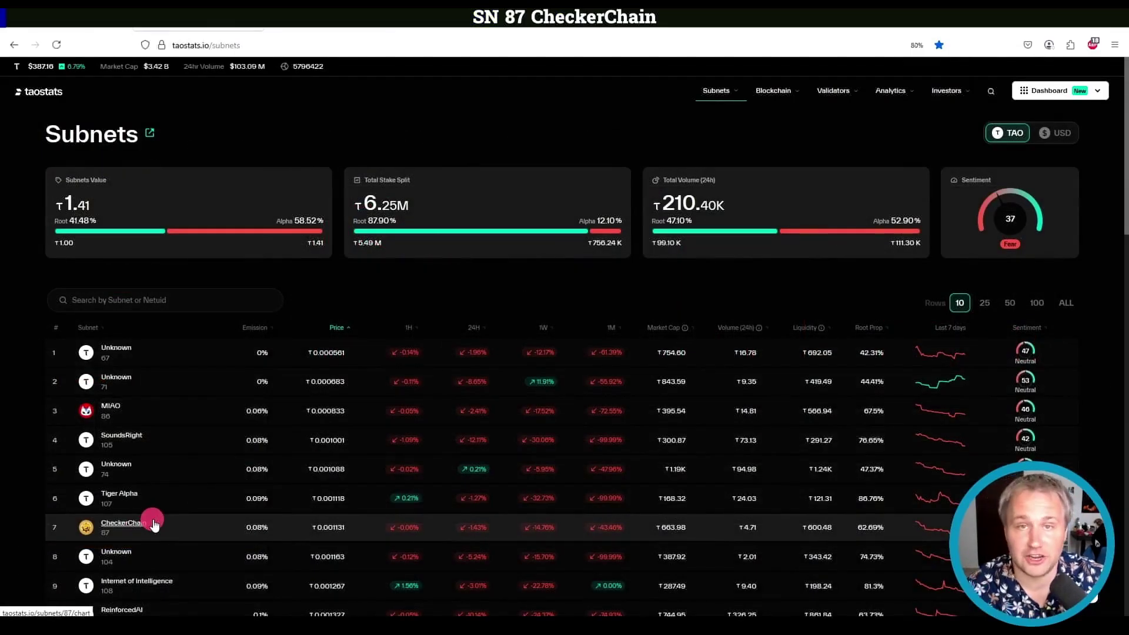
Enter Checkerchain, 87 and 0.0011 as subnet name, number and price, checked on taostats
{"action": "left_click", "coordinate": [154, 523]}
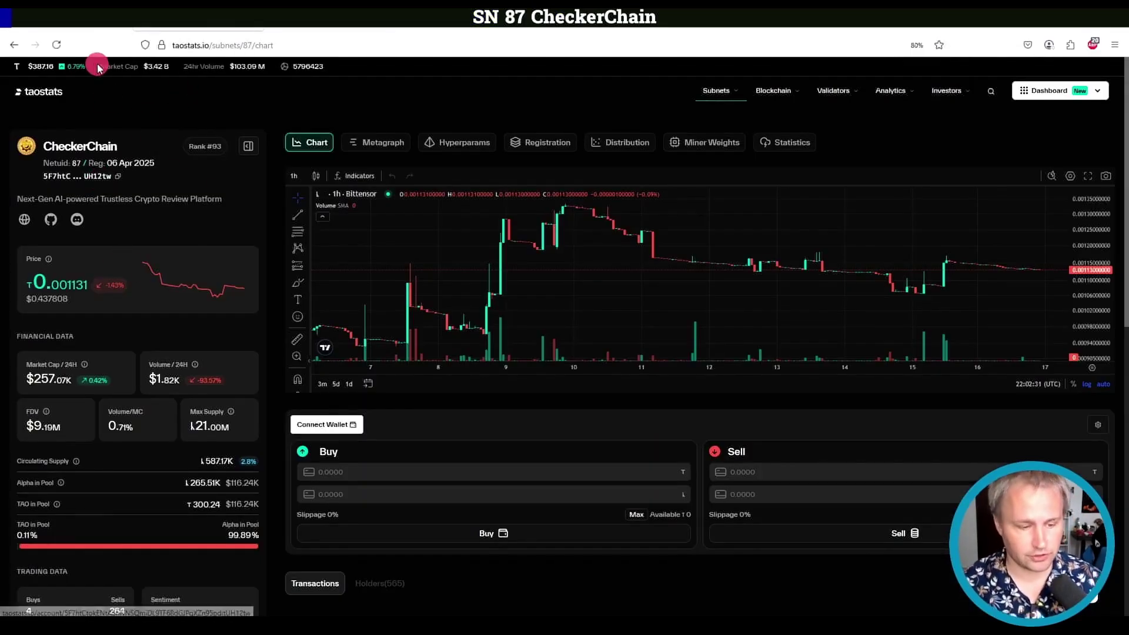
{"action": "left_click", "coordinate": [91, 35]}
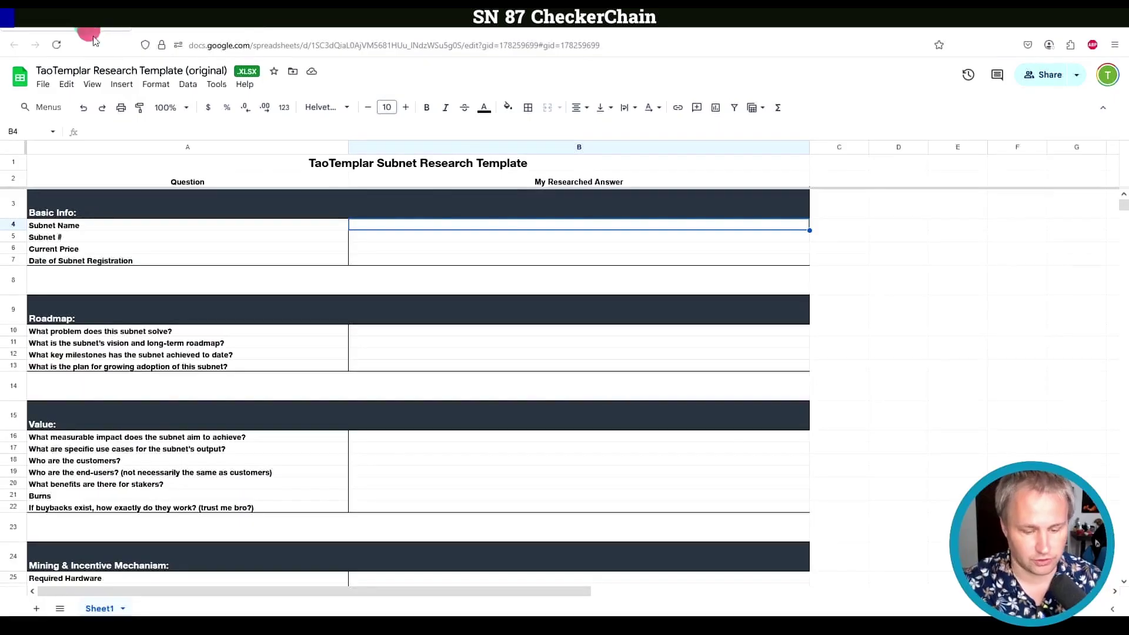
{"action": "left_click", "coordinate": [468, 228]}
{"action": "type", "text": "Checkerchain"}
{"action": "key", "text": "Return"}
{"action": "type", "text": "87"}
{"action": "key", "text": "Return"}
{"action": "type", "text": "0.0011"}
{"action": "left_click", "coordinate": [216, 30]}
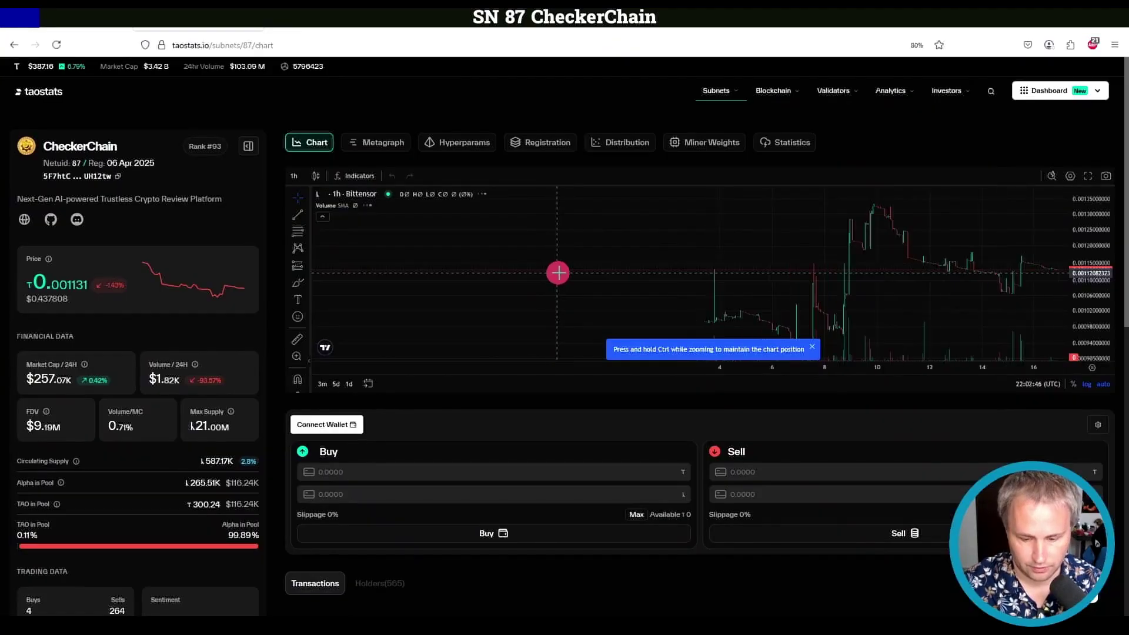
{"action": "key", "text": "ctrl+shift+Tab"}
{"action": "key", "text": "Return"}
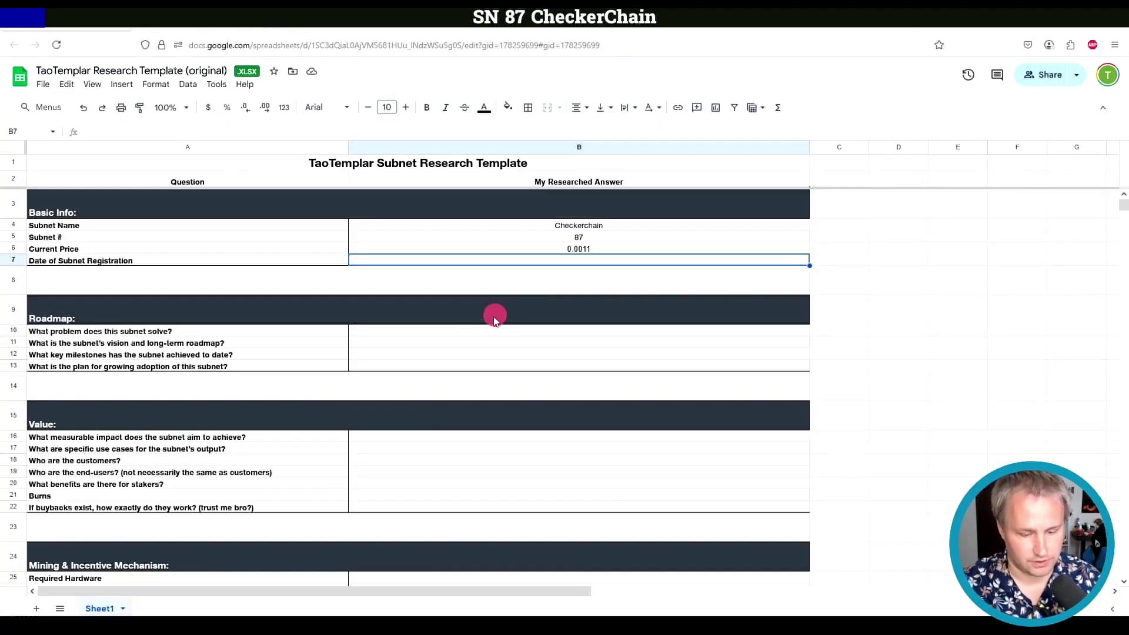
Enter Apr 17 2025 as registration date, then view checkerchain-subnet's GitHub contributors graphs
{"action": "type", "text": "Apr 17 2025"}
{"action": "left_click", "coordinate": [436, 331]}
{"action": "left_click", "coordinate": [162, 31]}
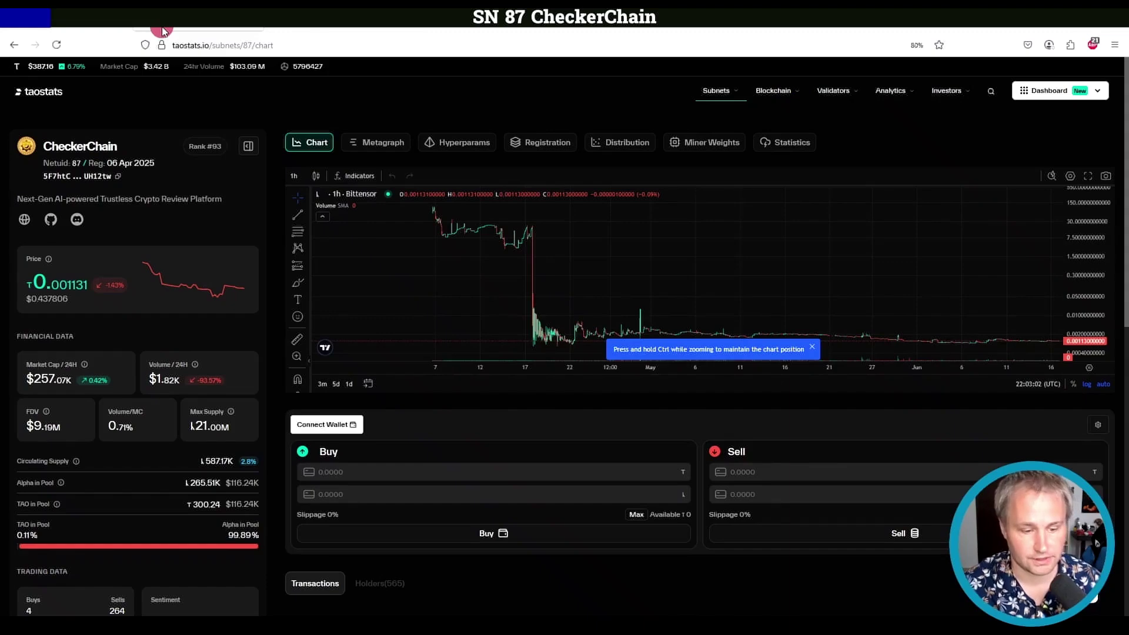
{"action": "left_click", "coordinate": [50, 219]}
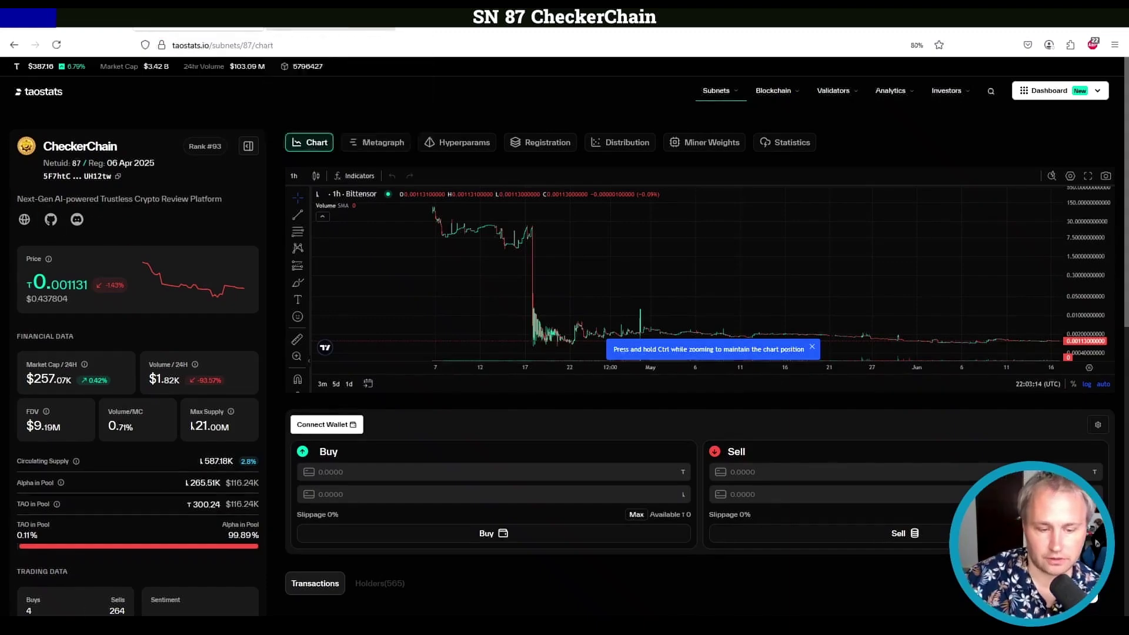
{"action": "left_click", "coordinate": [728, 398]}
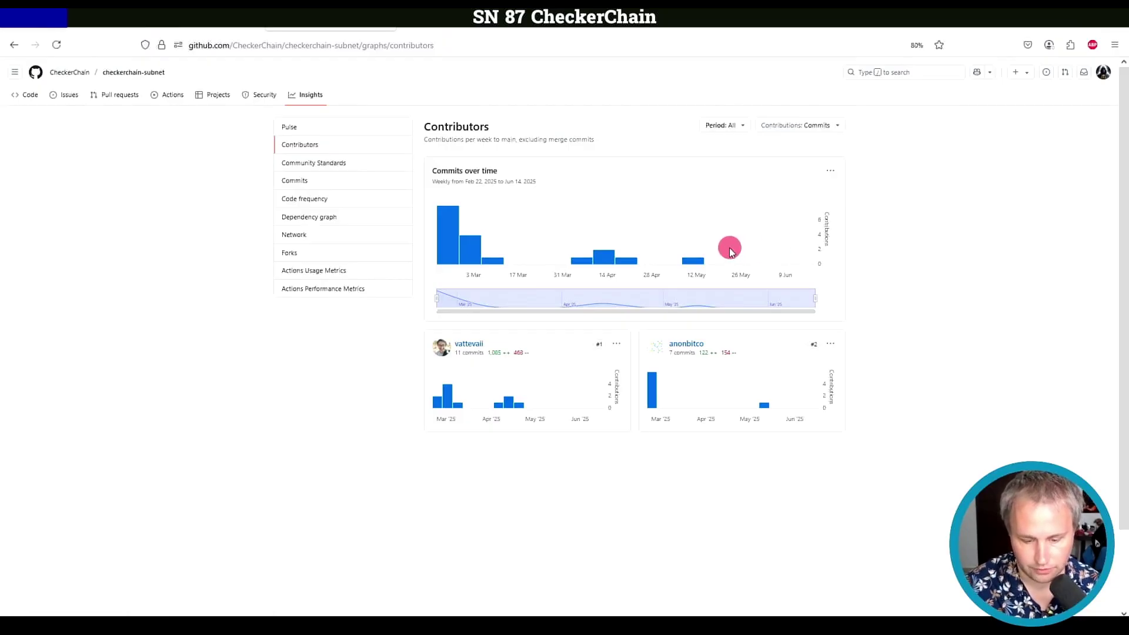
Open Discord's checkerchain-87 channel and highlight 'Validators Need' in the Hotfix announcement
{"action": "key", "text": "alt+Tab"}
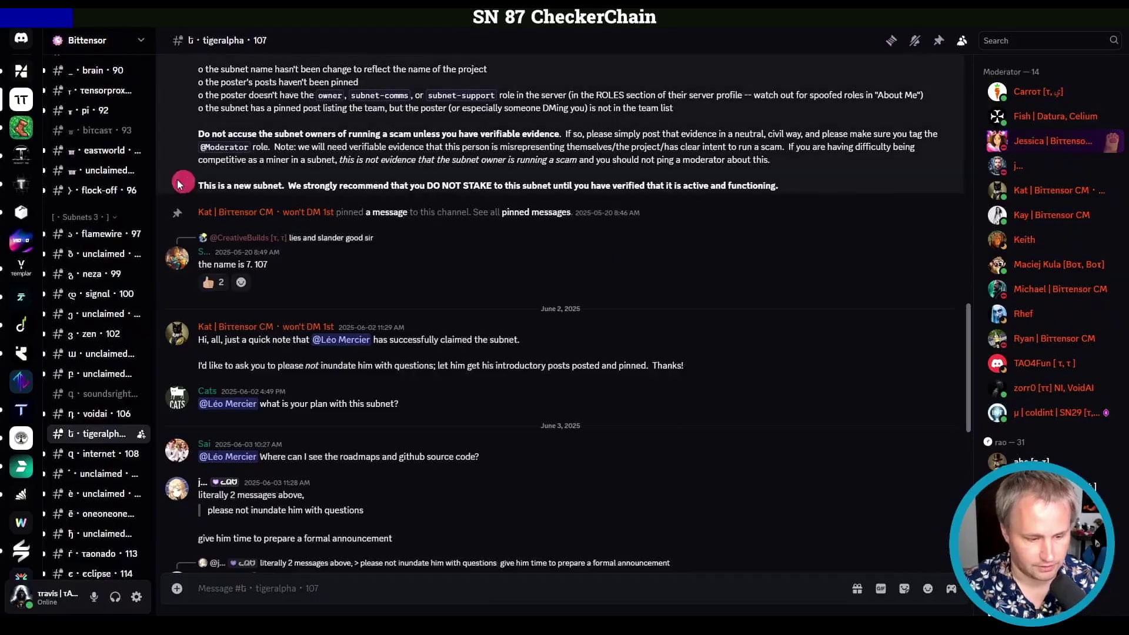
{"action": "key", "text": "ctrl+k"}
{"action": "scroll", "coordinate": [529, 344], "scroll_direction": "up", "scroll_amount": 3}
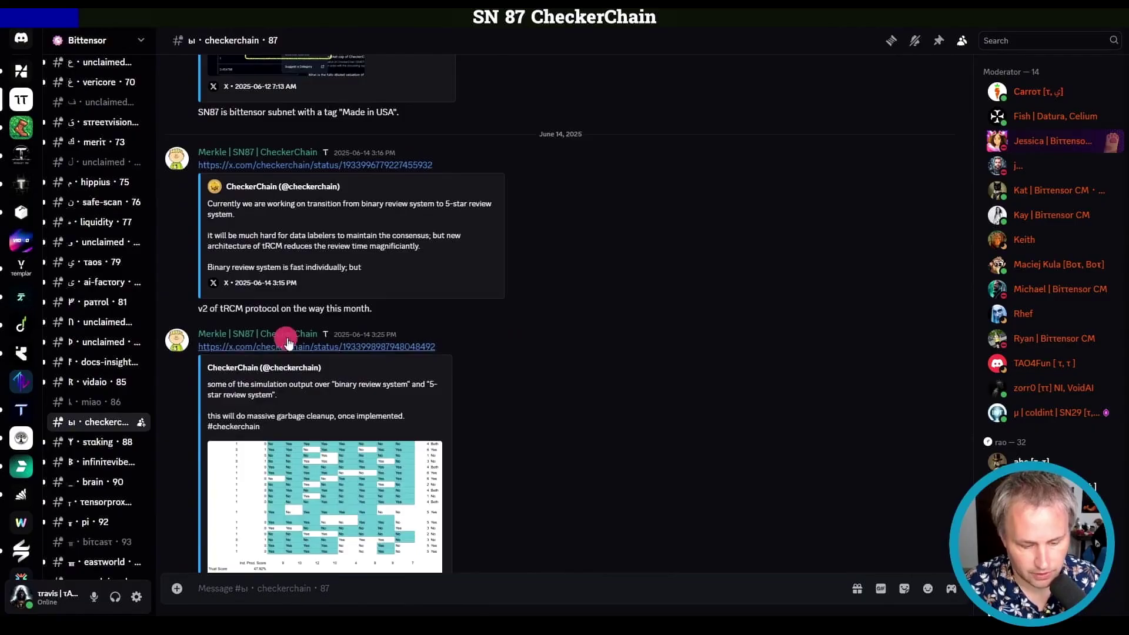
{"action": "scroll", "coordinate": [519, 370], "scroll_direction": "up", "scroll_amount": 3}
{"action": "scroll", "coordinate": [574, 343], "scroll_direction": "up", "scroll_amount": 3}
{"action": "scroll", "coordinate": [556, 353], "scroll_direction": "up", "scroll_amount": 2}
{"action": "scroll", "coordinate": [554, 356], "scroll_direction": "up", "scroll_amount": 1}
{"action": "scroll", "coordinate": [582, 335], "scroll_direction": "up", "scroll_amount": 5}
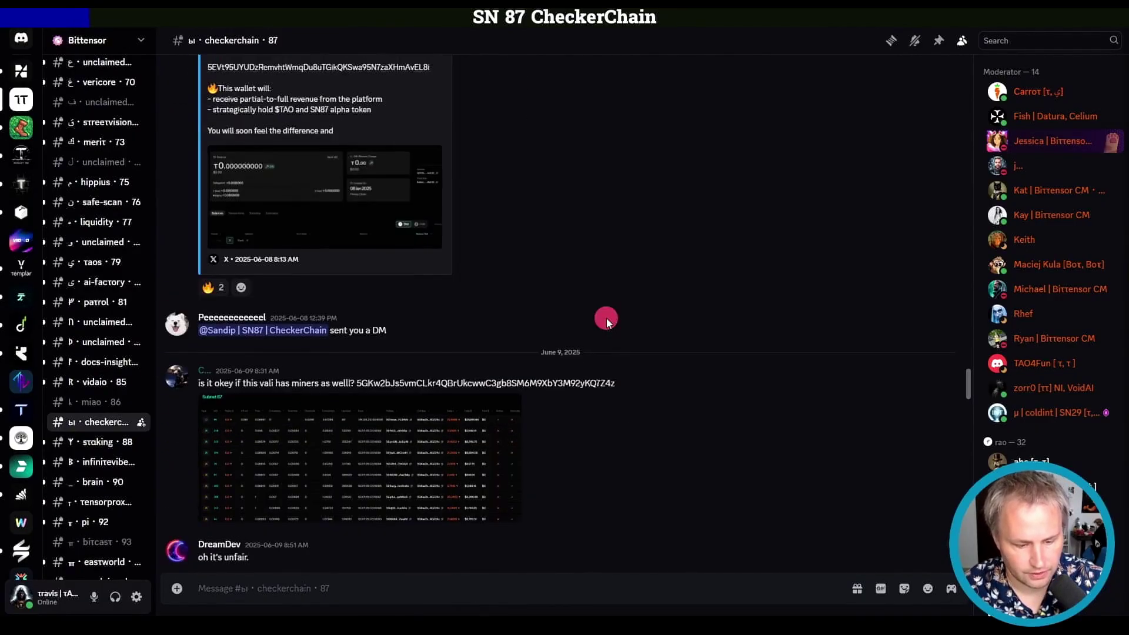
{"action": "scroll", "coordinate": [335, 498], "scroll_direction": "down", "scroll_amount": 2}
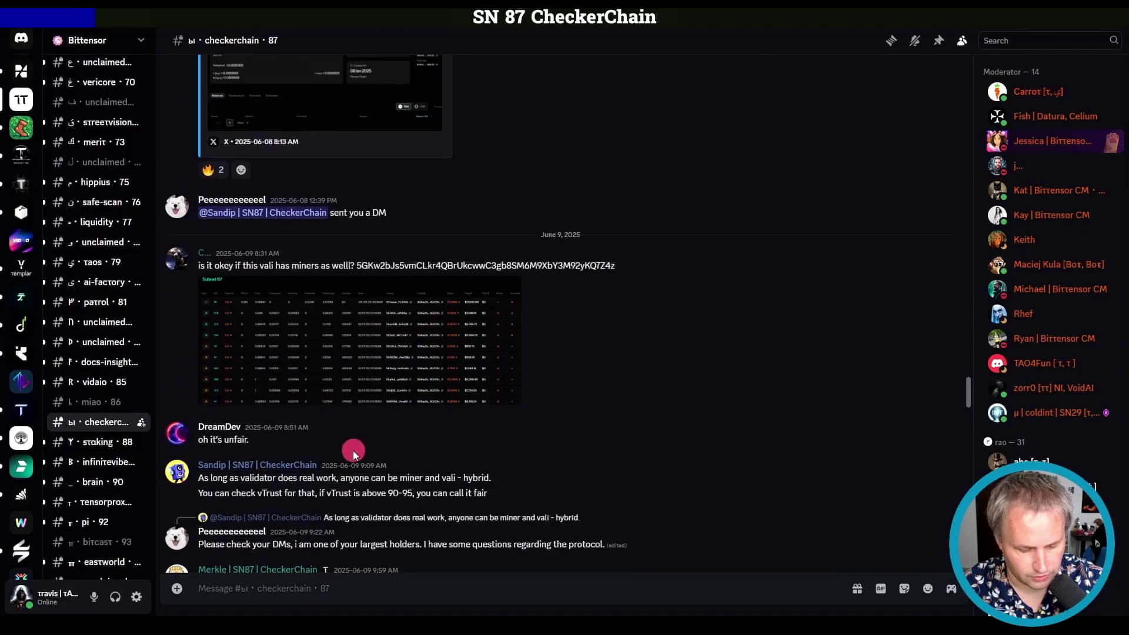
{"action": "scroll", "coordinate": [544, 433], "scroll_direction": "up", "scroll_amount": 2}
{"action": "scroll", "coordinate": [600, 352], "scroll_direction": "up", "scroll_amount": 1}
{"action": "scroll", "coordinate": [593, 290], "scroll_direction": "up", "scroll_amount": 3}
{"action": "scroll", "coordinate": [592, 284], "scroll_direction": "up", "scroll_amount": 3}
{"action": "scroll", "coordinate": [421, 285], "scroll_direction": "up", "scroll_amount": 1}
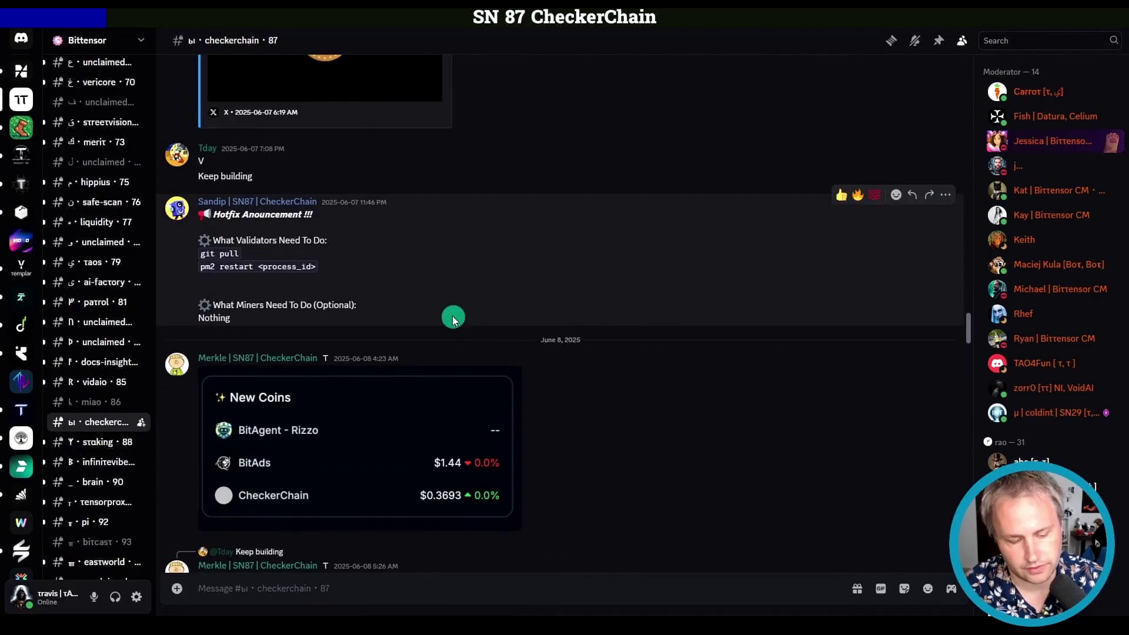
{"action": "triple_click", "coordinate": [359, 228]}
{"action": "left_click", "coordinate": [381, 251]}
{"action": "left_click", "coordinate": [360, 228]}
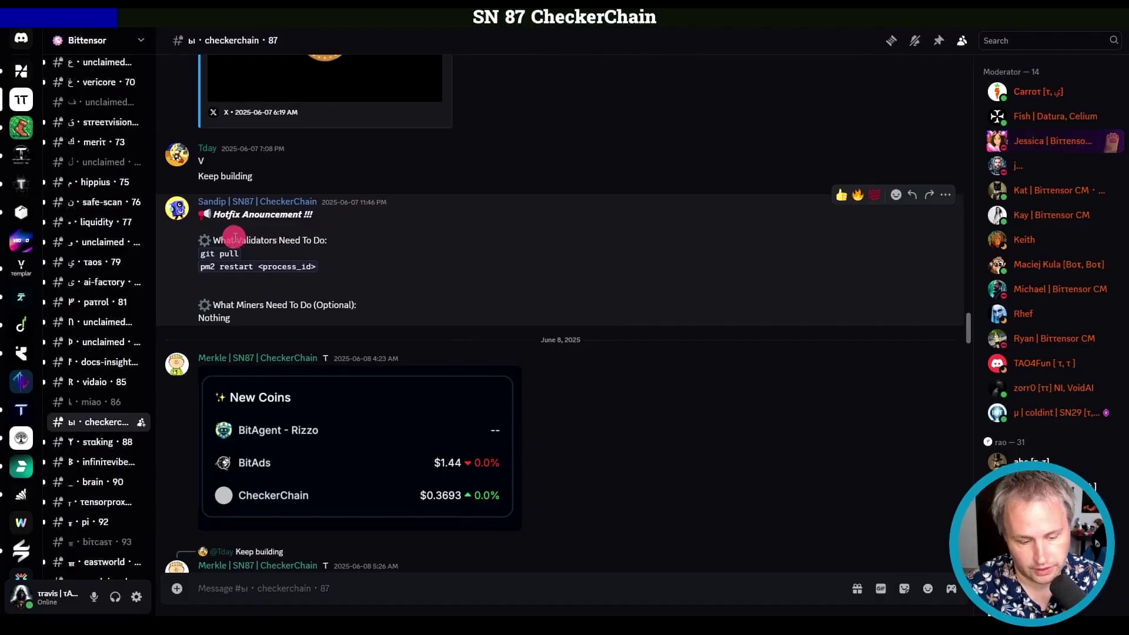
{"action": "left_click_drag", "start_coordinate": [236, 240], "coordinate": [309, 239]}
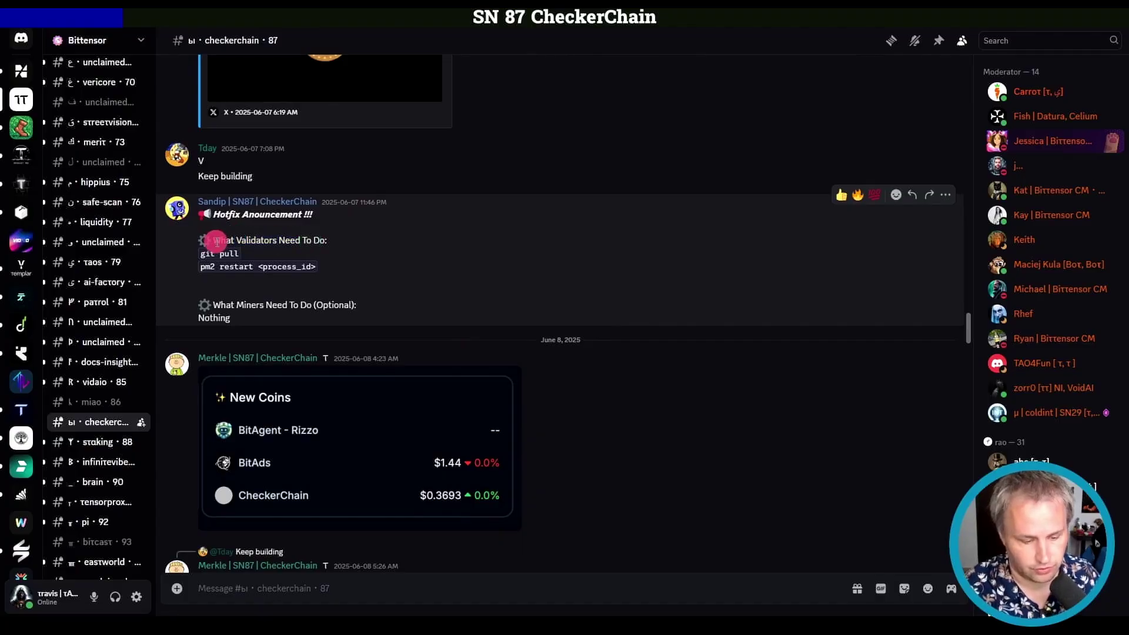
{"action": "scroll", "coordinate": [479, 253], "scroll_direction": "up", "scroll_amount": 1}
{"action": "scroll", "coordinate": [547, 176], "scroll_direction": "up", "scroll_amount": 5}
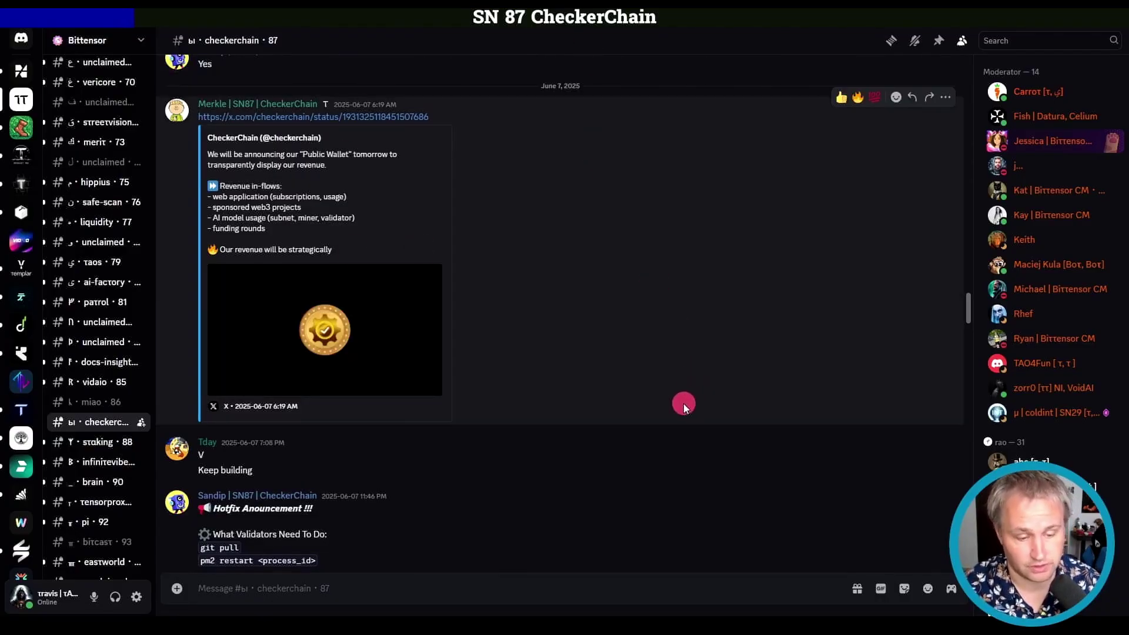
{"action": "scroll", "coordinate": [215, 313], "scroll_direction": "down", "scroll_amount": 3}
{"action": "scroll", "coordinate": [227, 297], "scroll_direction": "down", "scroll_amount": 2}
{"action": "scroll", "coordinate": [265, 274], "scroll_direction": "down", "scroll_amount": 3}
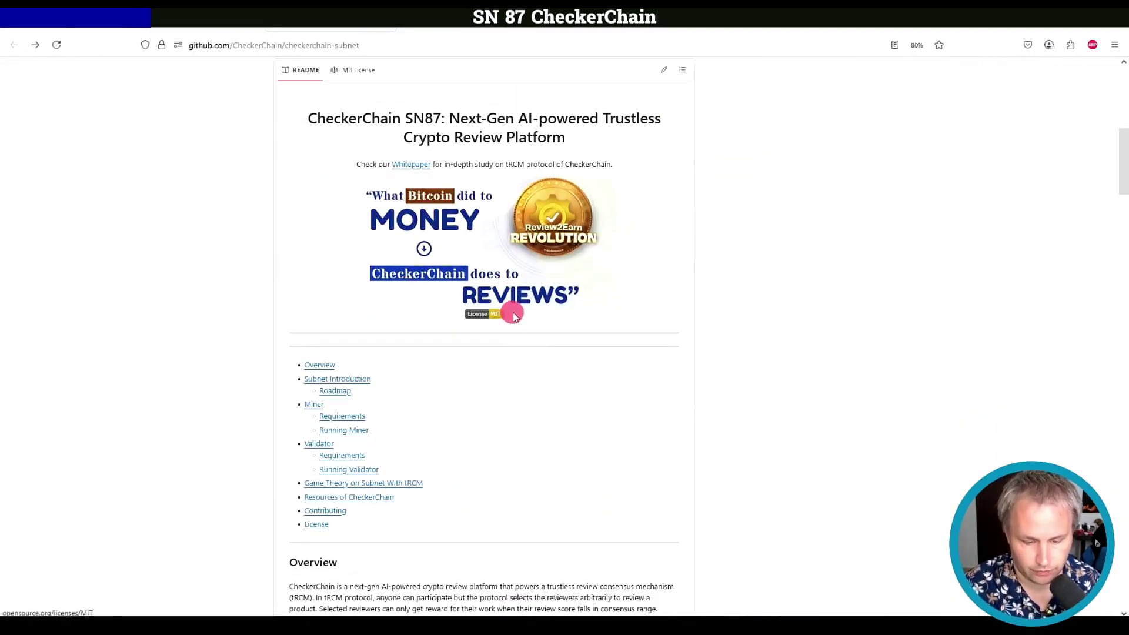
{"action": "scroll", "coordinate": [516, 316], "scroll_direction": "down", "scroll_amount": 3}
{"action": "left_click_drag", "start_coordinate": [511, 339], "coordinate": [593, 344]}
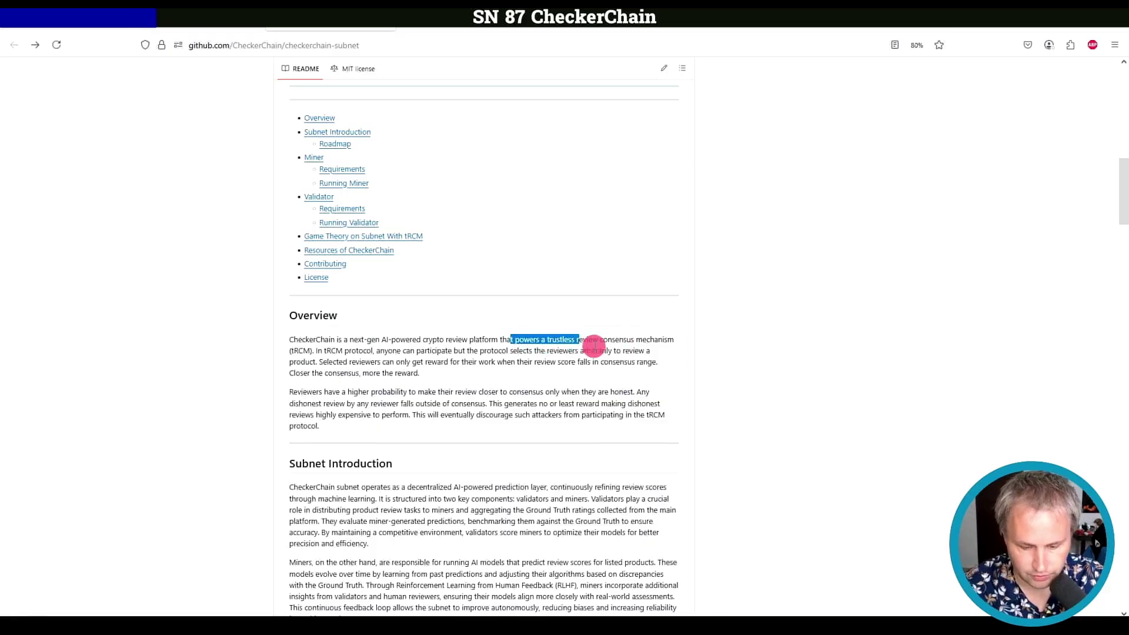
{"action": "scroll", "coordinate": [649, 347], "scroll_direction": "down", "scroll_amount": 2}
{"action": "left_click_drag", "start_coordinate": [316, 364], "coordinate": [458, 366]}
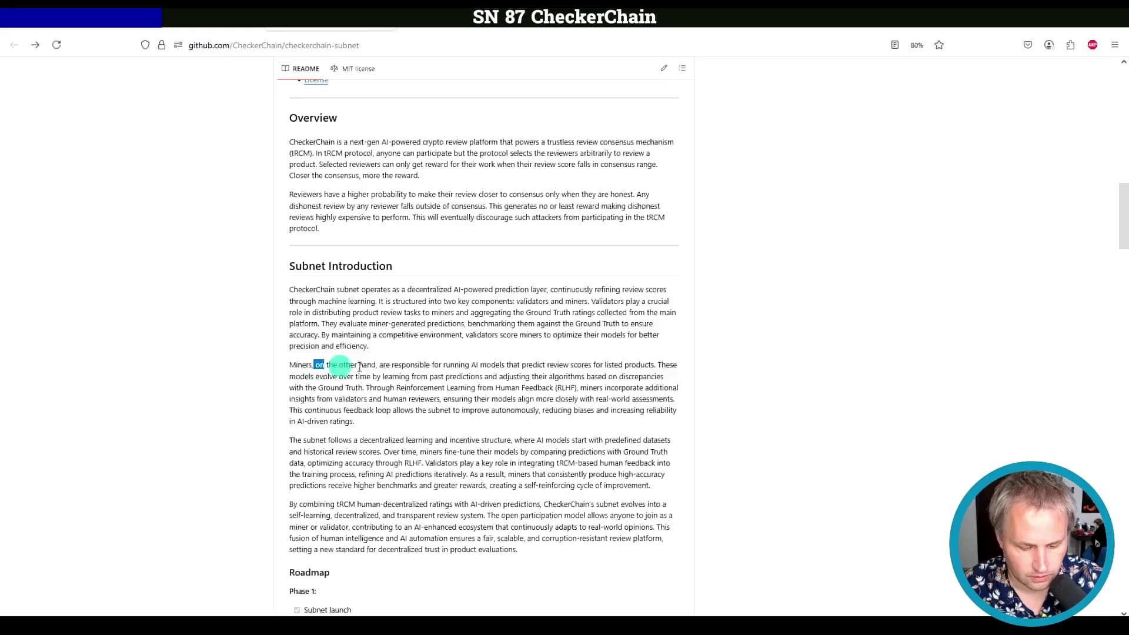
{"action": "left_click", "coordinate": [481, 367]}
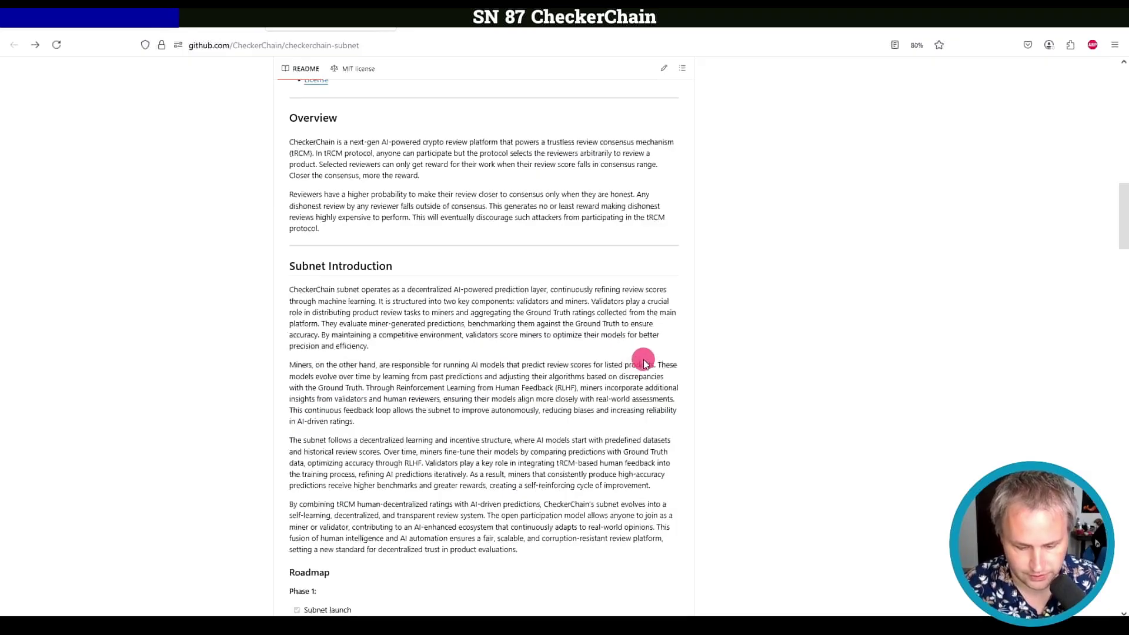
{"action": "scroll", "coordinate": [659, 356], "scroll_direction": "down", "scroll_amount": 1}
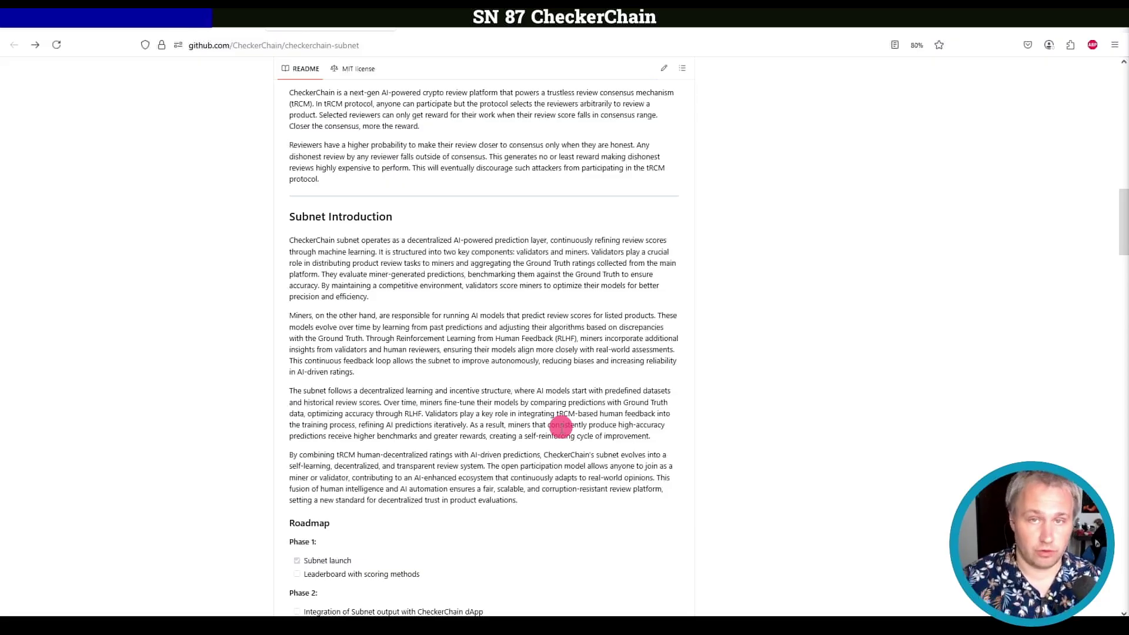
{"action": "scroll", "coordinate": [430, 437], "scroll_direction": "down", "scroll_amount": 3}
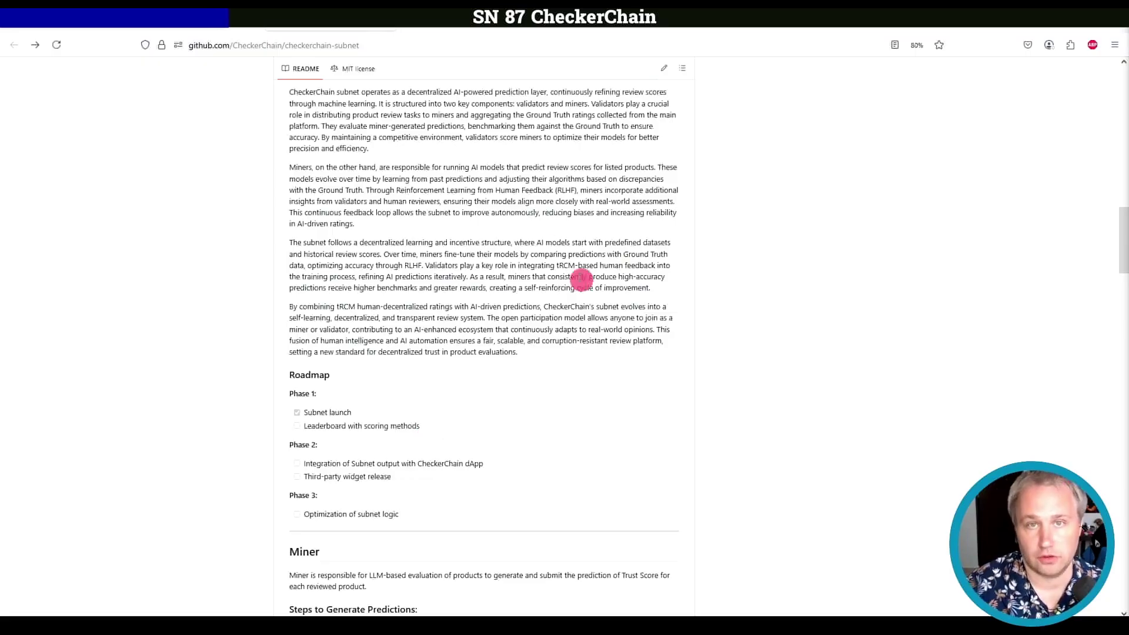
{"action": "scroll", "coordinate": [564, 266], "scroll_direction": "down", "scroll_amount": 5}
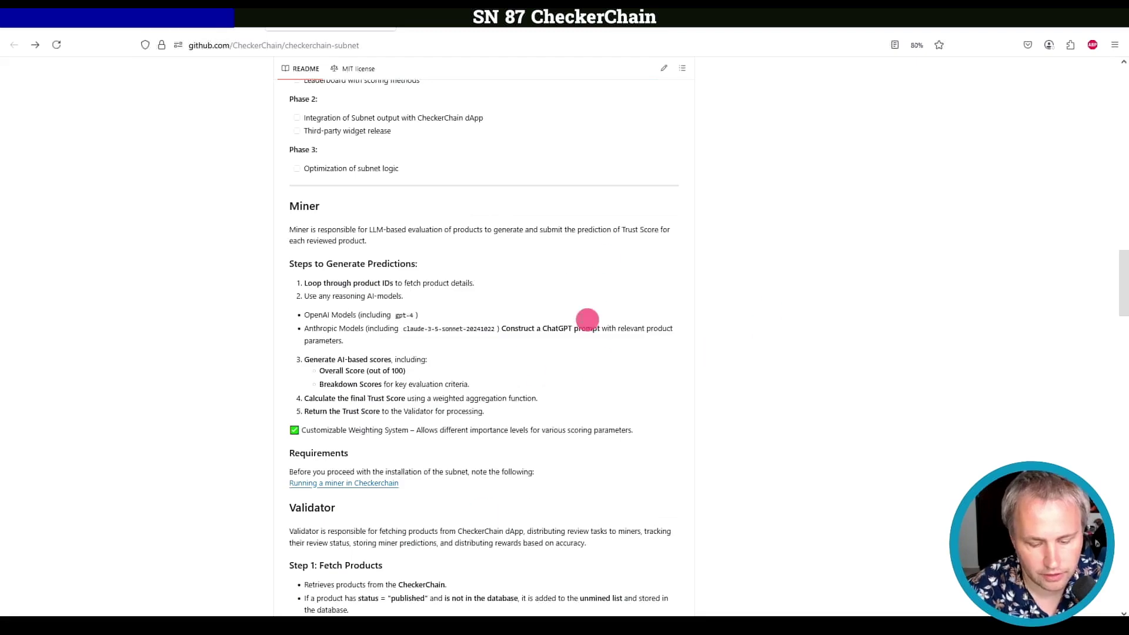
{"action": "mouse_move", "coordinate": [502, 328]}
{"action": "left_mouse_down"}
{"action": "mouse_move", "coordinate": [574, 328]}
{"action": "mouse_move", "coordinate": [496, 328]}
{"action": "left_mouse_up"}
{"action": "left_click", "coordinate": [603, 328]}
{"action": "left_click", "coordinate": [493, 327]}
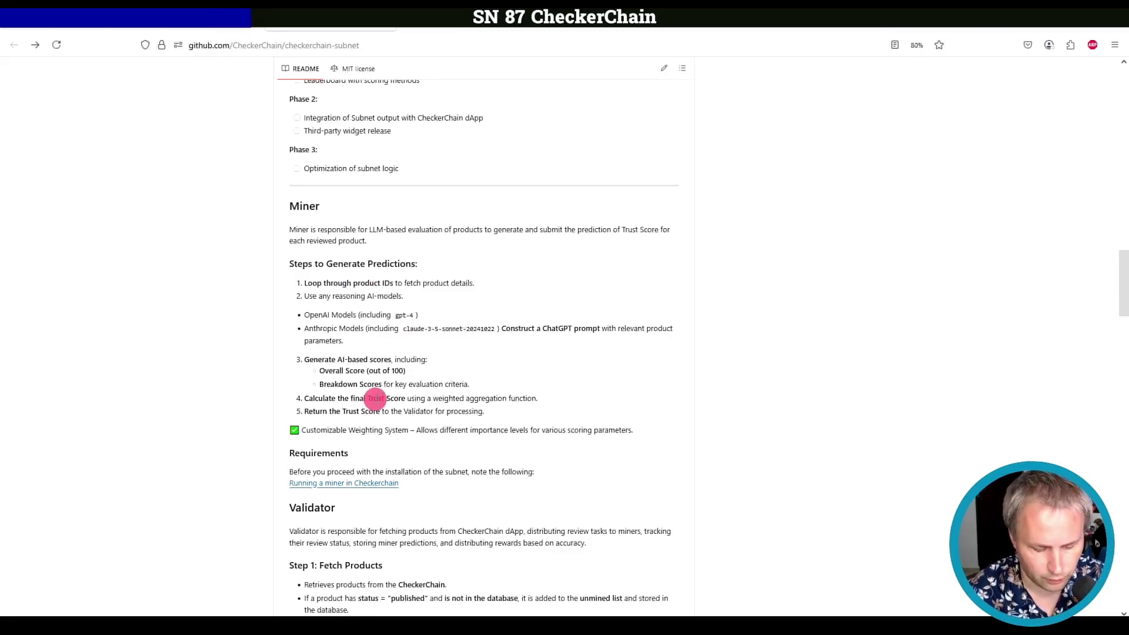
{"action": "left_click_drag", "start_coordinate": [323, 411], "coordinate": [391, 411]}
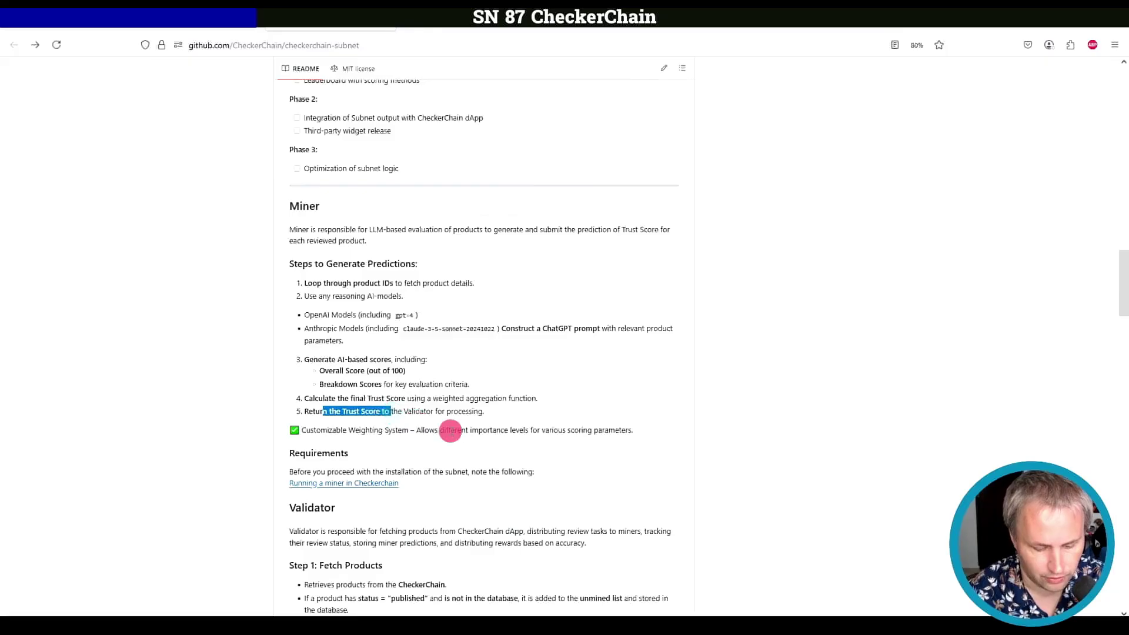
{"action": "left_click", "coordinate": [454, 431]}
{"action": "scroll", "coordinate": [344, 245], "scroll_direction": "up", "scroll_amount": 3}
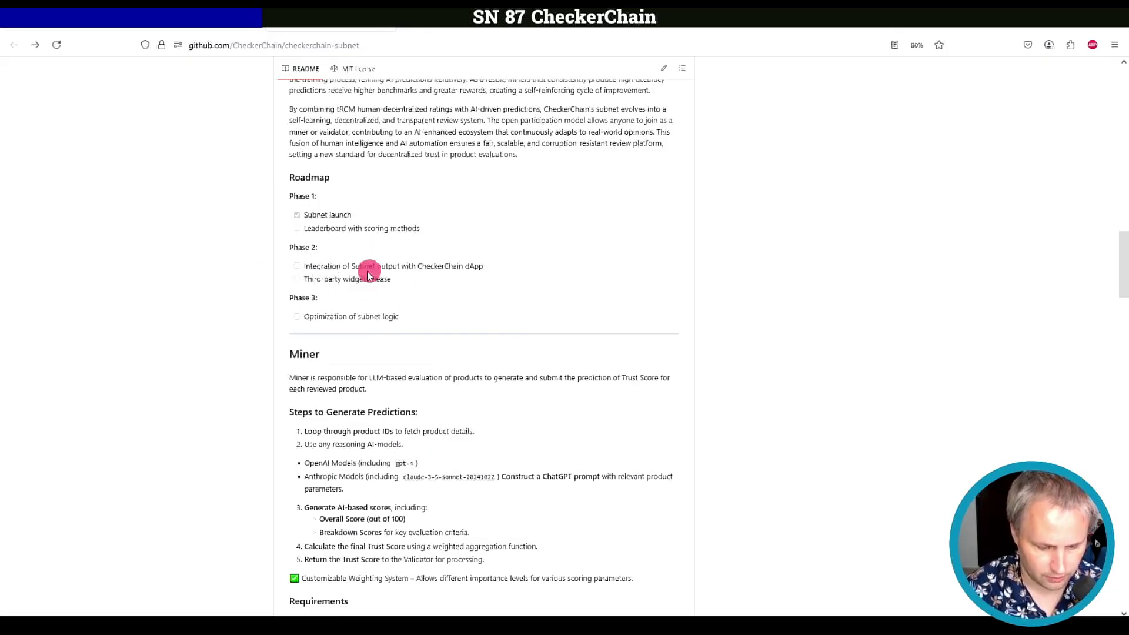
{"action": "left_click_drag", "start_coordinate": [328, 266], "coordinate": [468, 264]}
{"action": "left_click", "coordinate": [388, 265]}
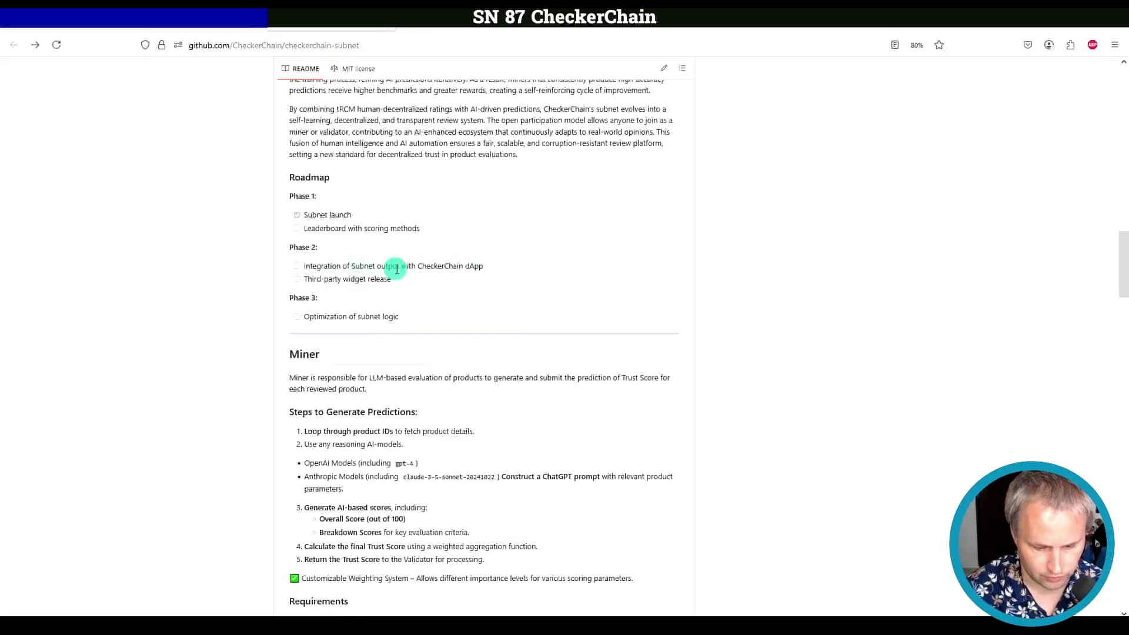
{"action": "mouse_move", "coordinate": [398, 265]}
{"action": "left_mouse_down"}
{"action": "mouse_move", "coordinate": [487, 274]}
{"action": "mouse_move", "coordinate": [467, 265]}
{"action": "mouse_move", "coordinate": [399, 297]}
{"action": "left_mouse_up"}
{"action": "left_click_drag", "start_coordinate": [323, 317], "coordinate": [529, 320]}
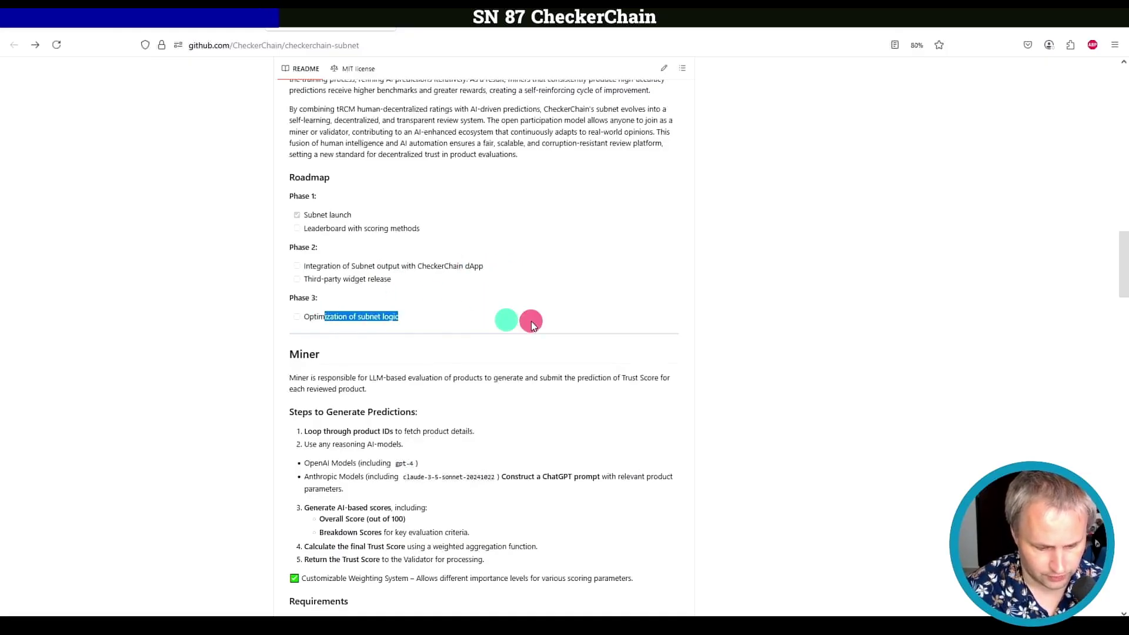
{"action": "left_click", "coordinate": [445, 318]}
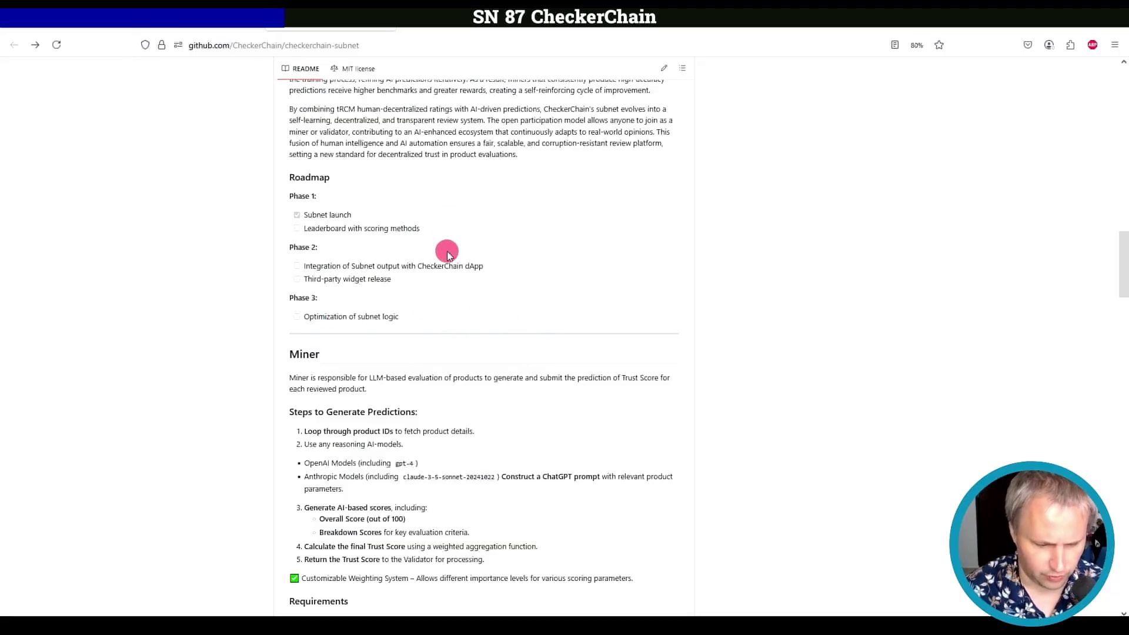
{"action": "key", "text": "ctrl+Tab"}
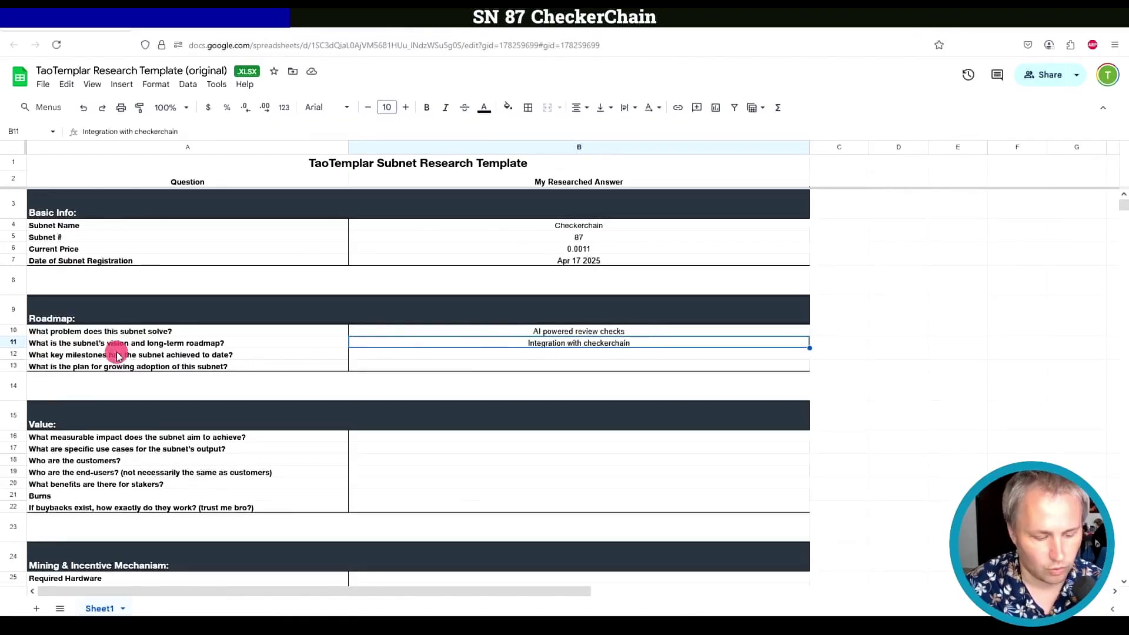
{"action": "left_click", "coordinate": [115, 354]}
{"action": "left_click", "coordinate": [435, 356]}
{"action": "left_click", "coordinate": [278, 358]}
{"action": "left_click", "coordinate": [445, 357]}
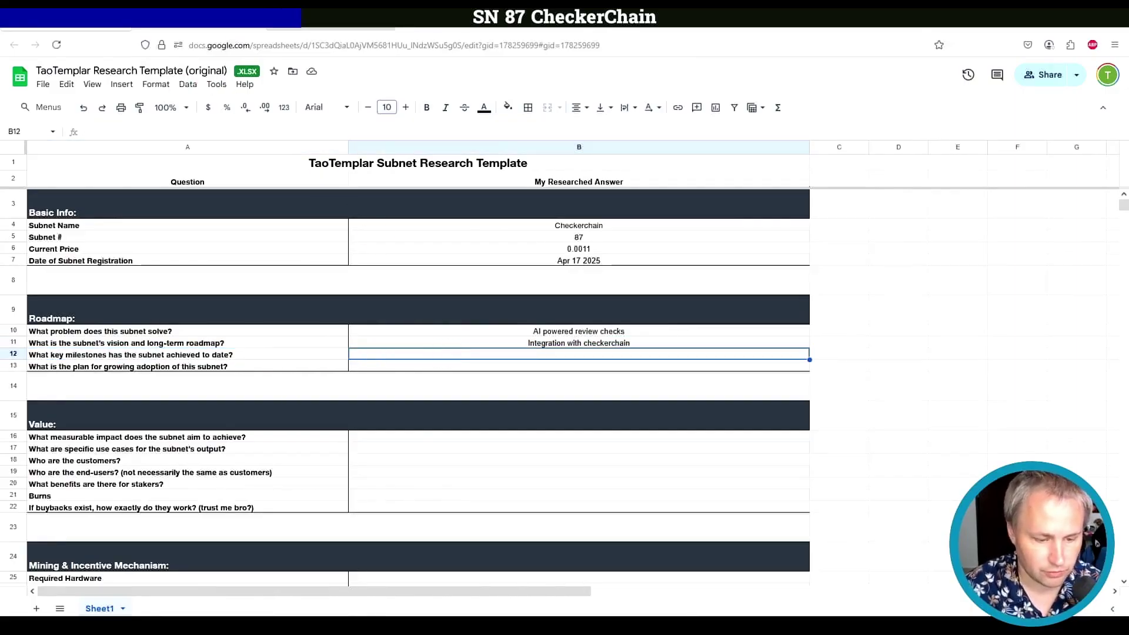
{"action": "left_click", "coordinate": [300, 25]}
Review CheckerChain's roadmap docs from its website, noting the whitepaper release date
{"action": "key", "text": "ctrl+Tab"}
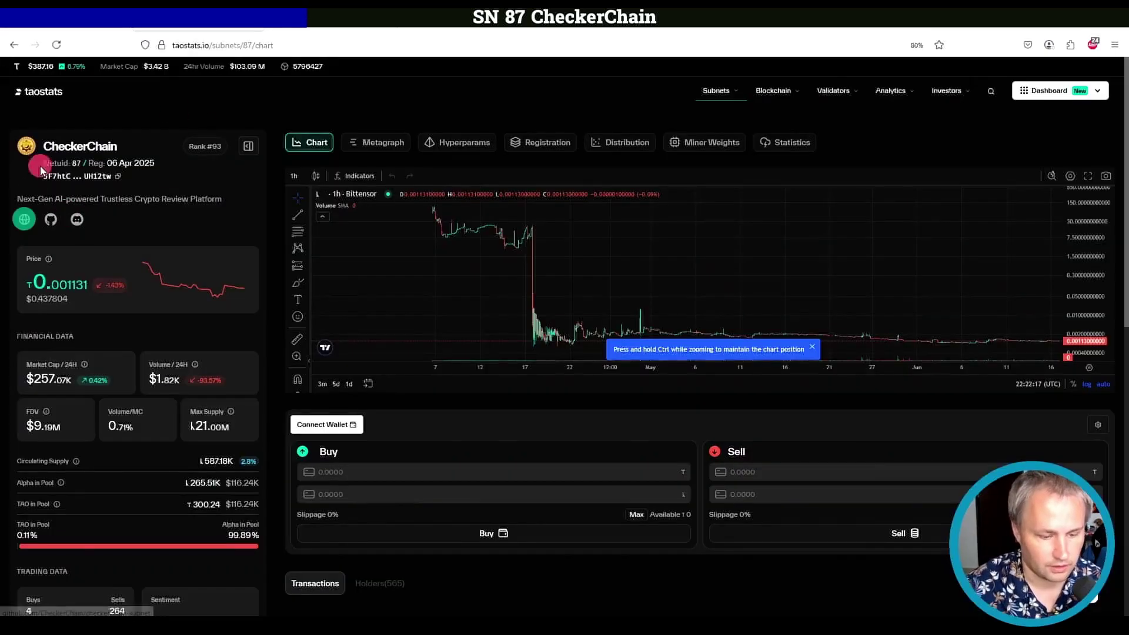
{"action": "left_click", "coordinate": [330, 28]}
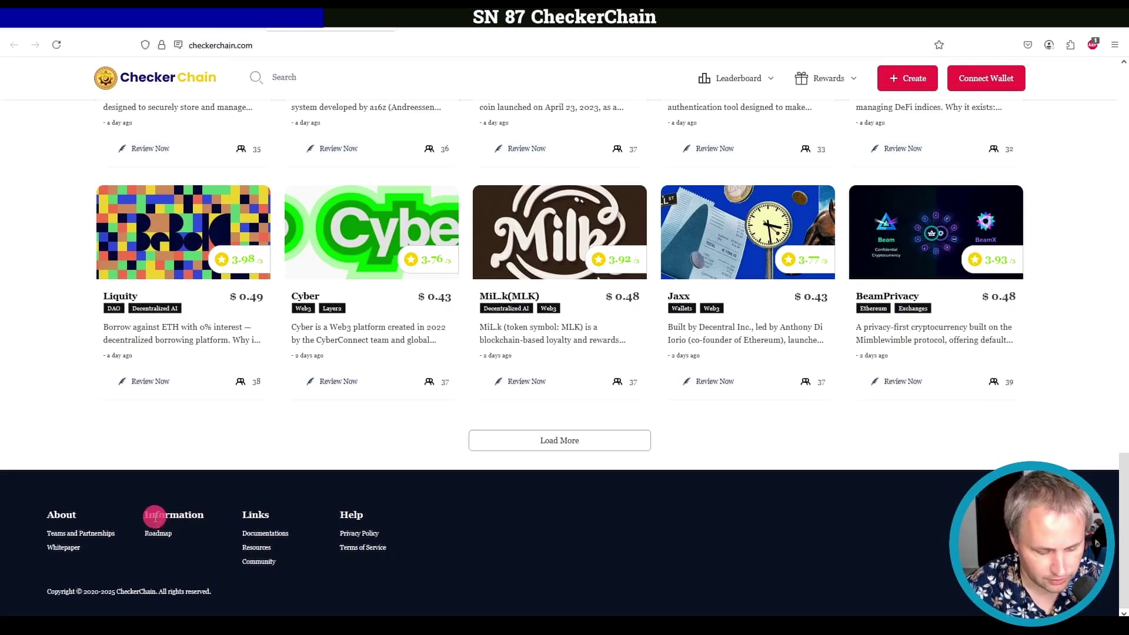
{"action": "left_click", "coordinate": [157, 534]}
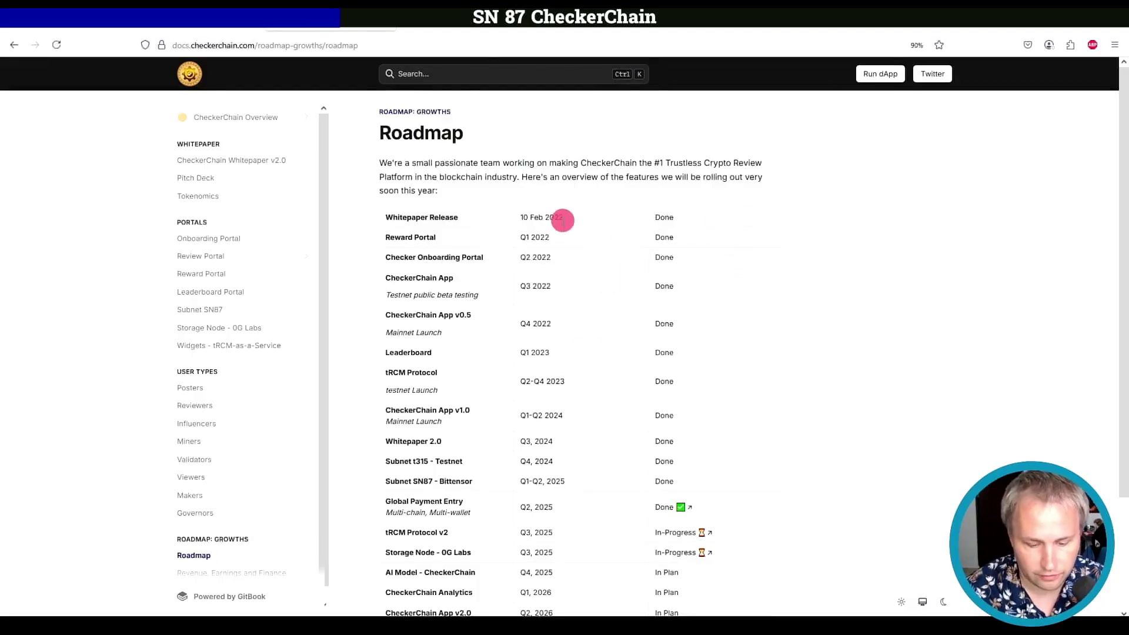
{"action": "left_click_drag", "start_coordinate": [523, 219], "coordinate": [677, 222]}
{"action": "left_click", "coordinate": [676, 222]}
{"action": "scroll", "coordinate": [691, 477], "scroll_direction": "down", "scroll_amount": 3}
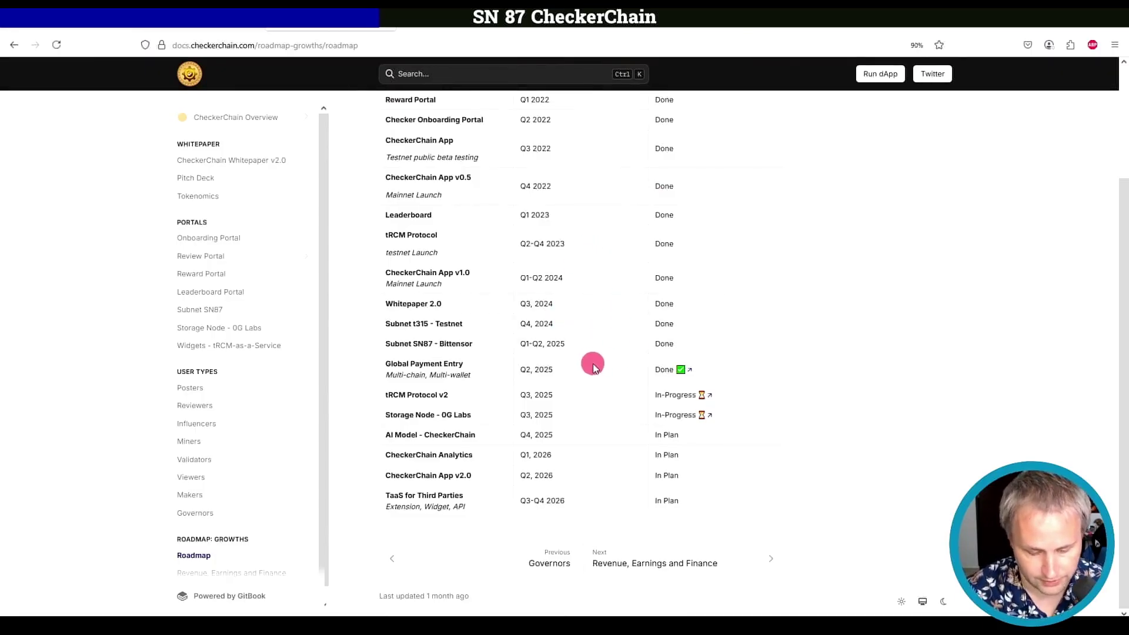
{"action": "key", "text": "ctrl+Tab"}
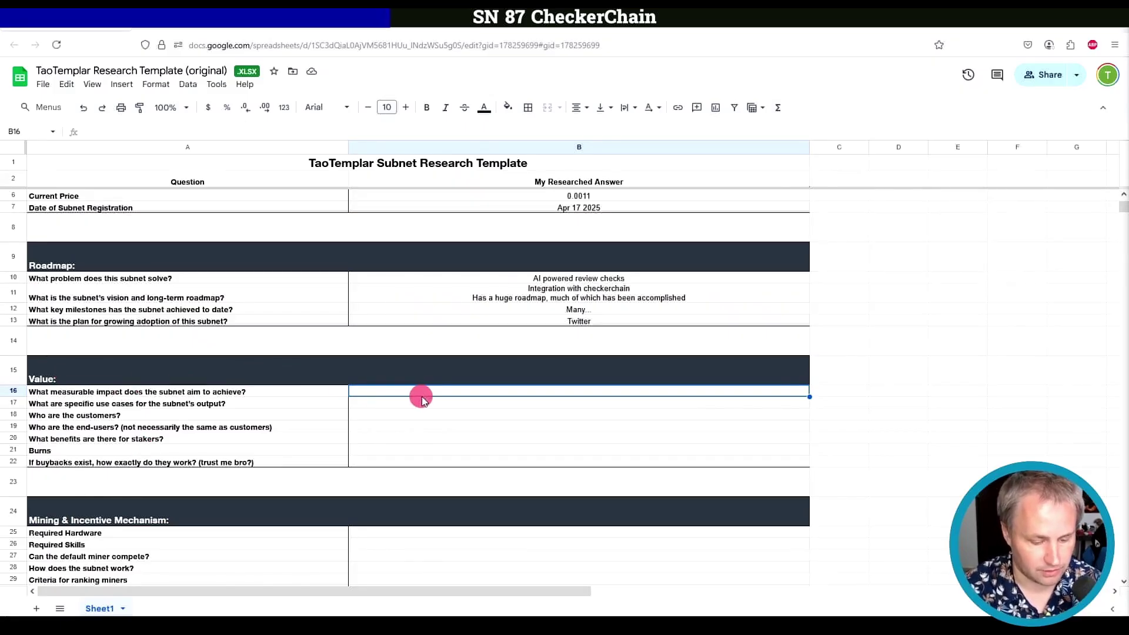
Check CheckerChain's X profile, then enter the Review2Earn impact answer and '?' for use cases
{"action": "key", "text": "ctrl+Tab"}
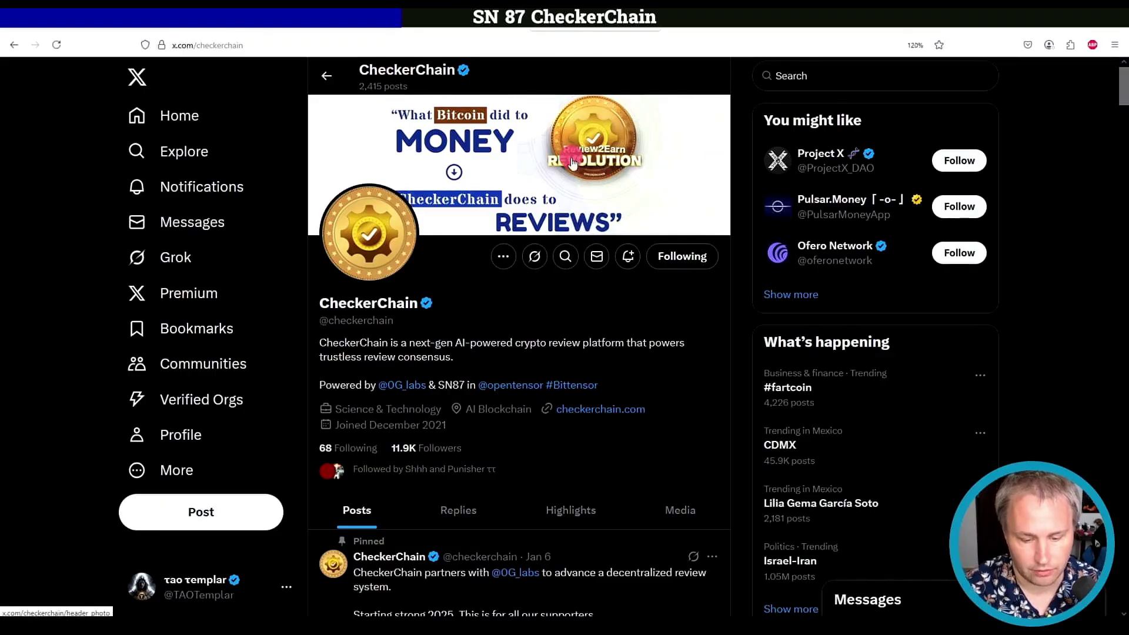
{"action": "key", "text": "ctrl+shift+Tab"}
{"action": "key", "text": "Return"}
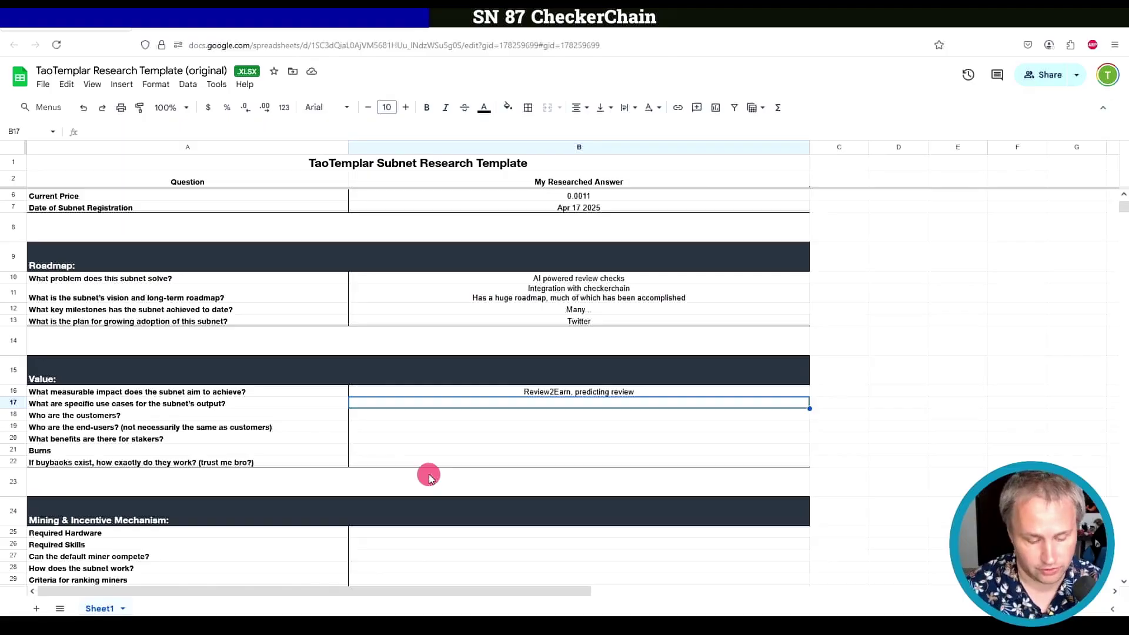
{"action": "type", "text": "?"}
{"action": "key", "text": "Return"}
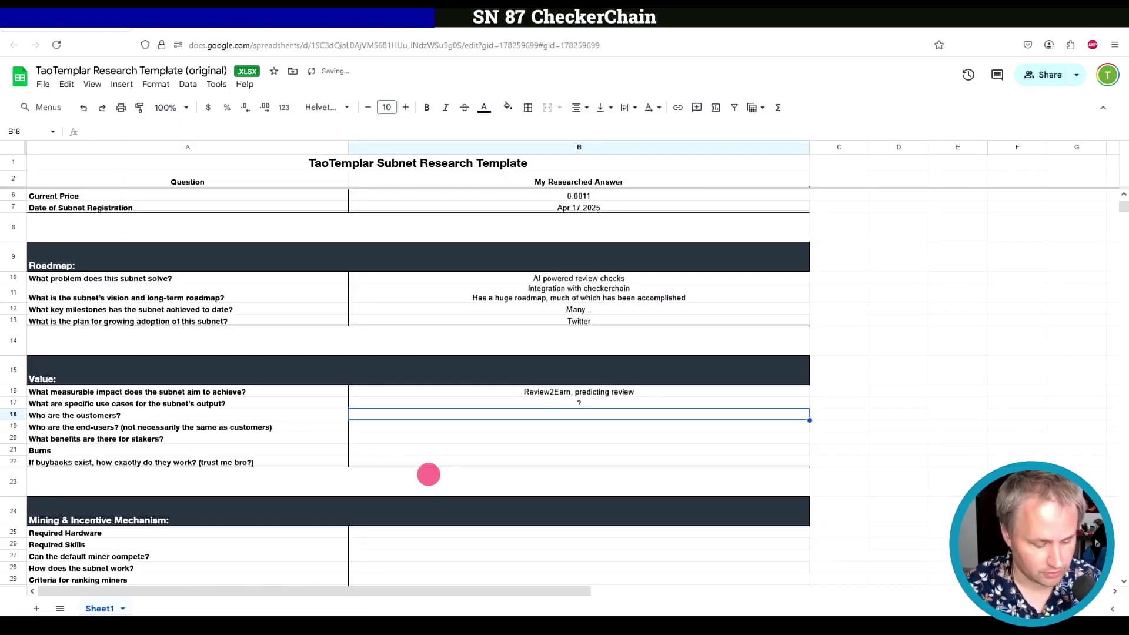
{"action": "type", "text": "Extension/widget users"}
Enter Extension/widget users as customers and move past the stakers rows to Burns in B21
{"action": "left_click", "coordinate": [137, 415]}
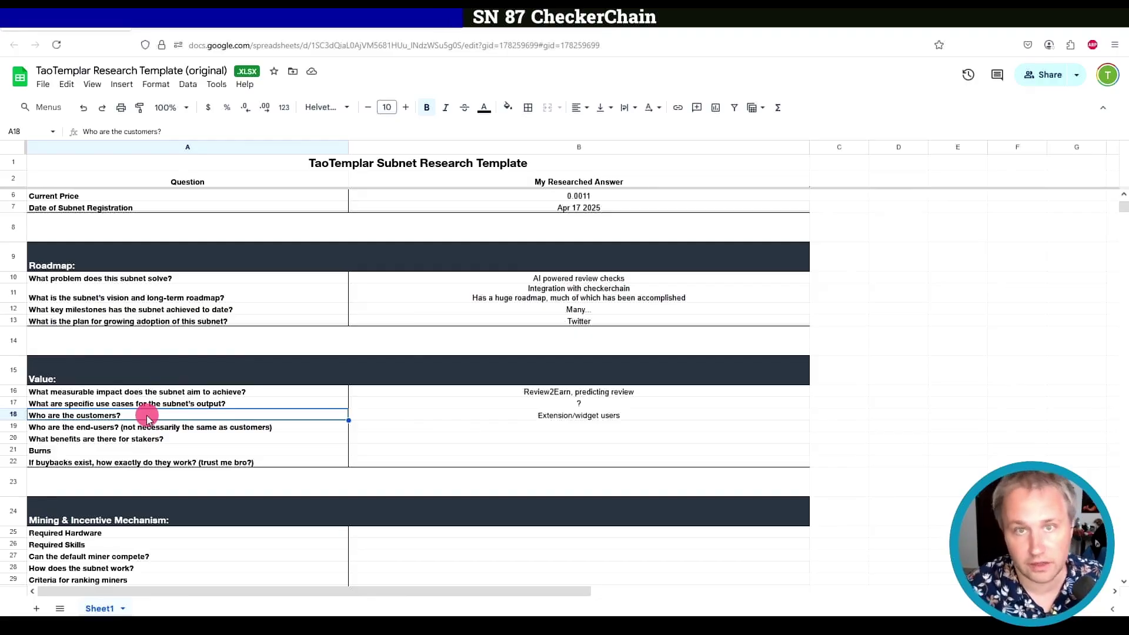
{"action": "left_click_drag", "start_coordinate": [555, 415], "coordinate": [558, 437]}
{"action": "left_click", "coordinate": [558, 438]}
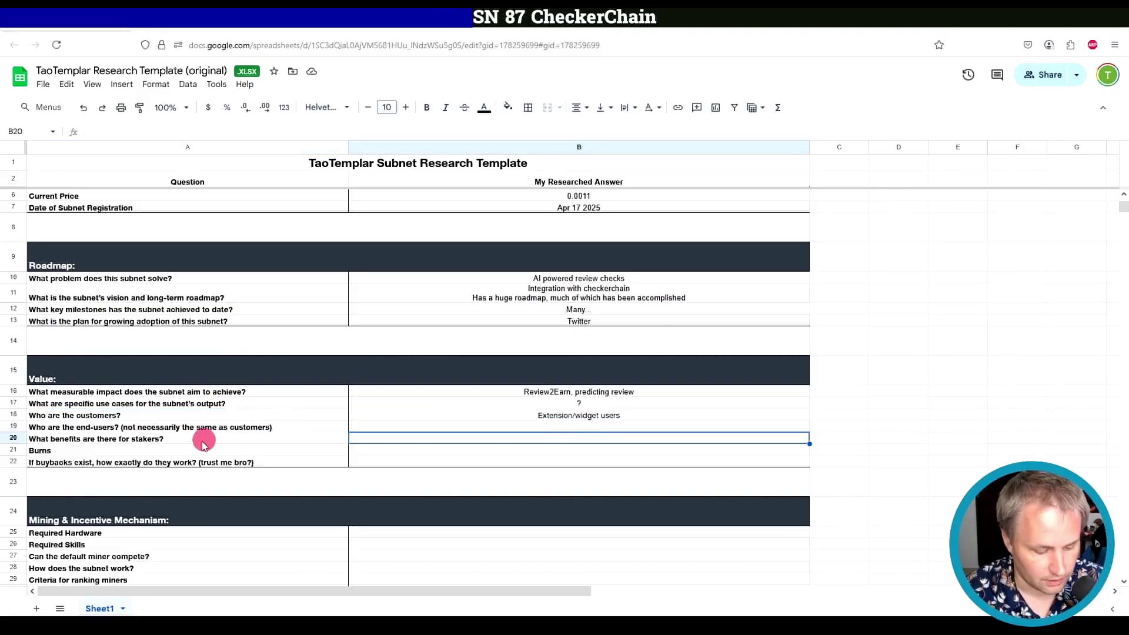
{"action": "left_click", "coordinate": [172, 440]}
{"action": "left_click", "coordinate": [433, 449]}
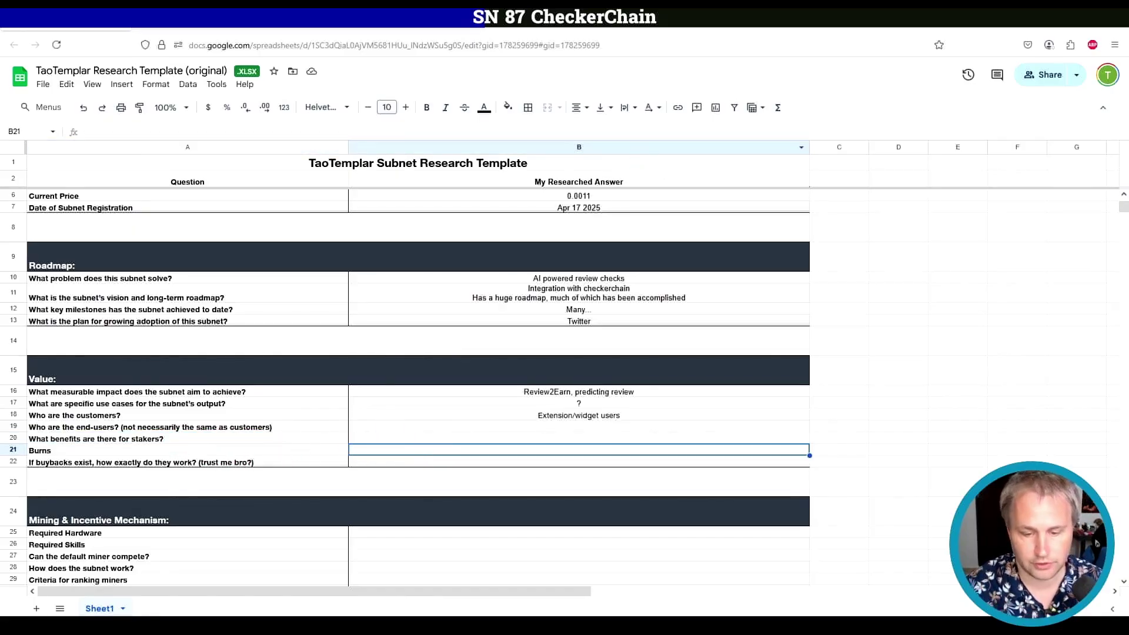
Read CheckerChain's Alpha Burned figure on TAO.app and record 0 for Burns
{"action": "left_click", "coordinate": [669, 30]}
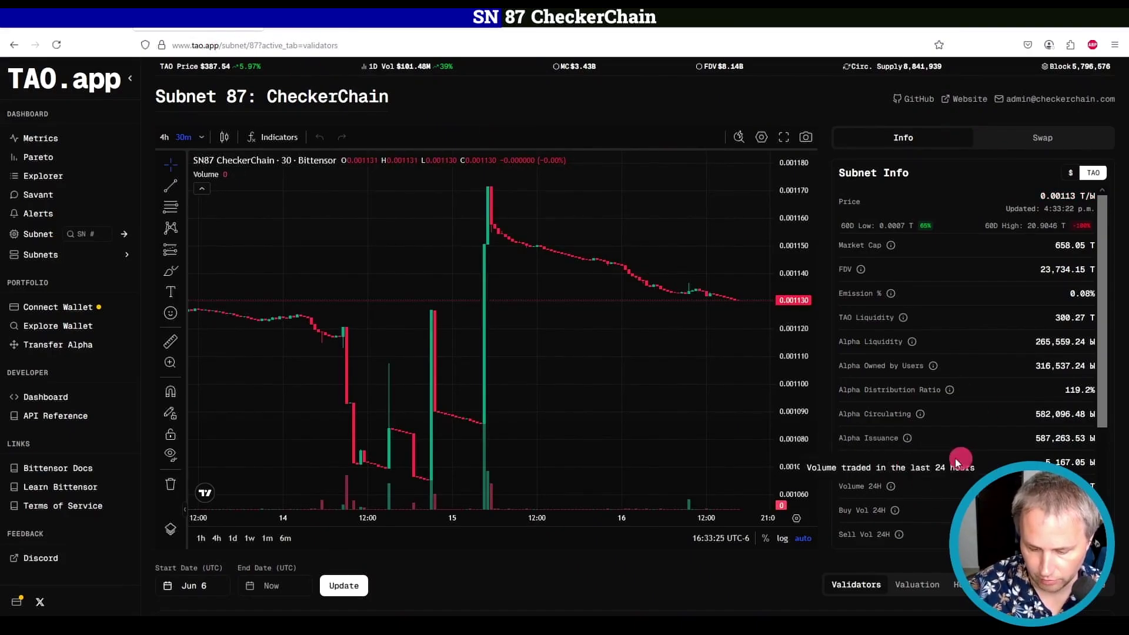
{"action": "left_click_drag", "start_coordinate": [901, 456], "coordinate": [1086, 461]}
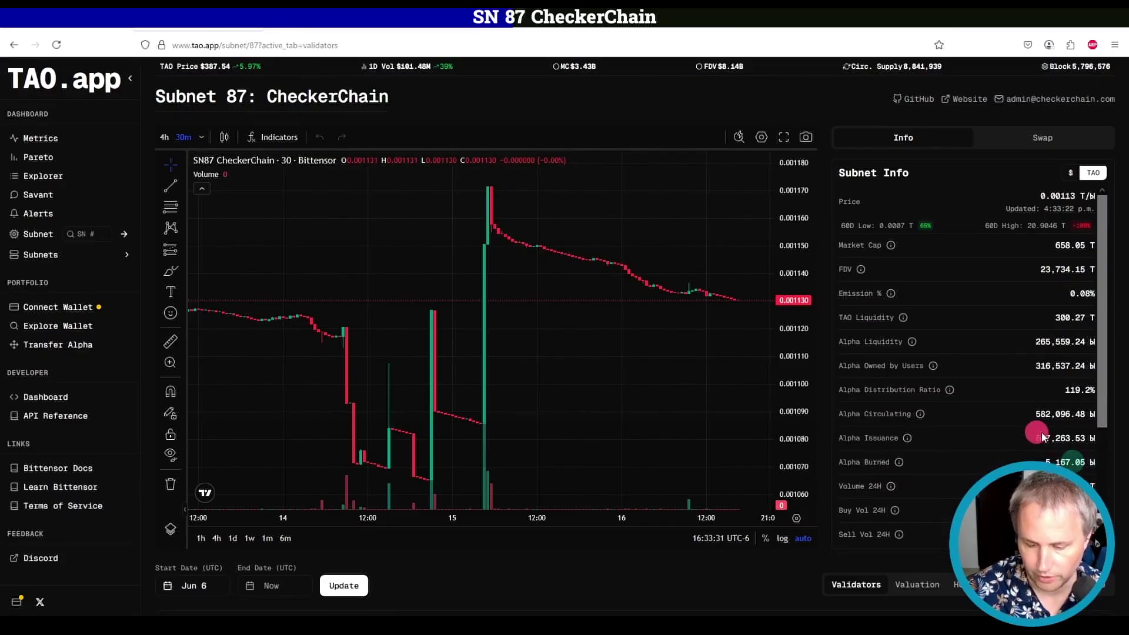
{"action": "key", "text": "ctrl+Tab"}
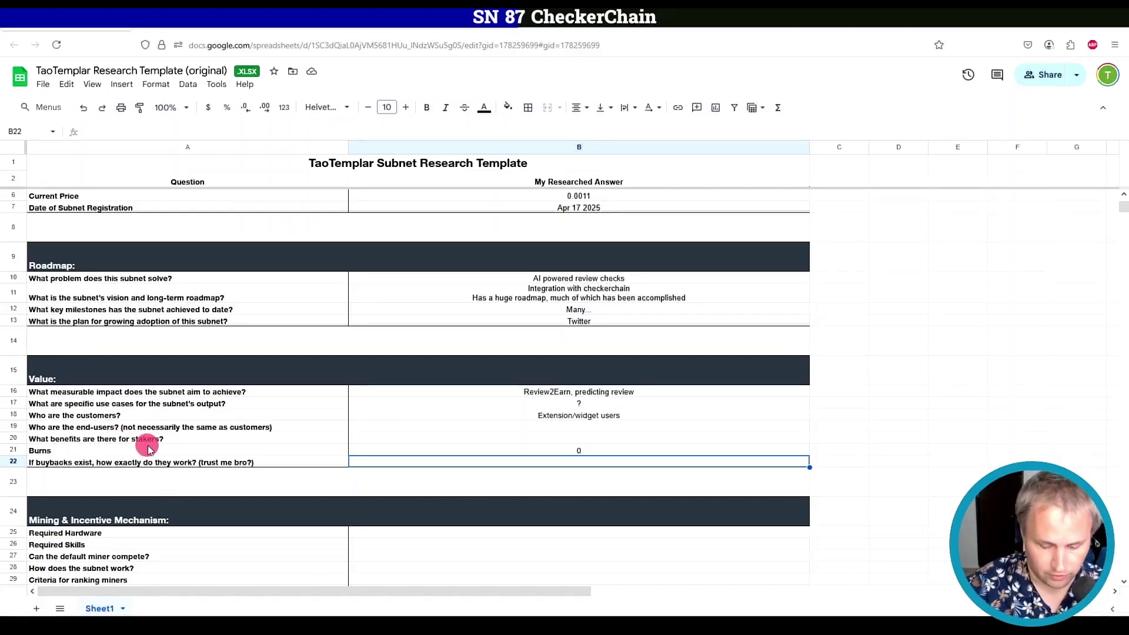
Move past the buybacks answer to Required Hardware and open the README's miner-running guide
{"action": "key", "text": "Return"}
{"action": "key", "text": "Down"}
{"action": "key", "text": "Down"}
{"action": "key", "text": "Down"}
{"action": "scroll", "coordinate": [88, 414], "scroll_direction": "down", "scroll_amount": 2}
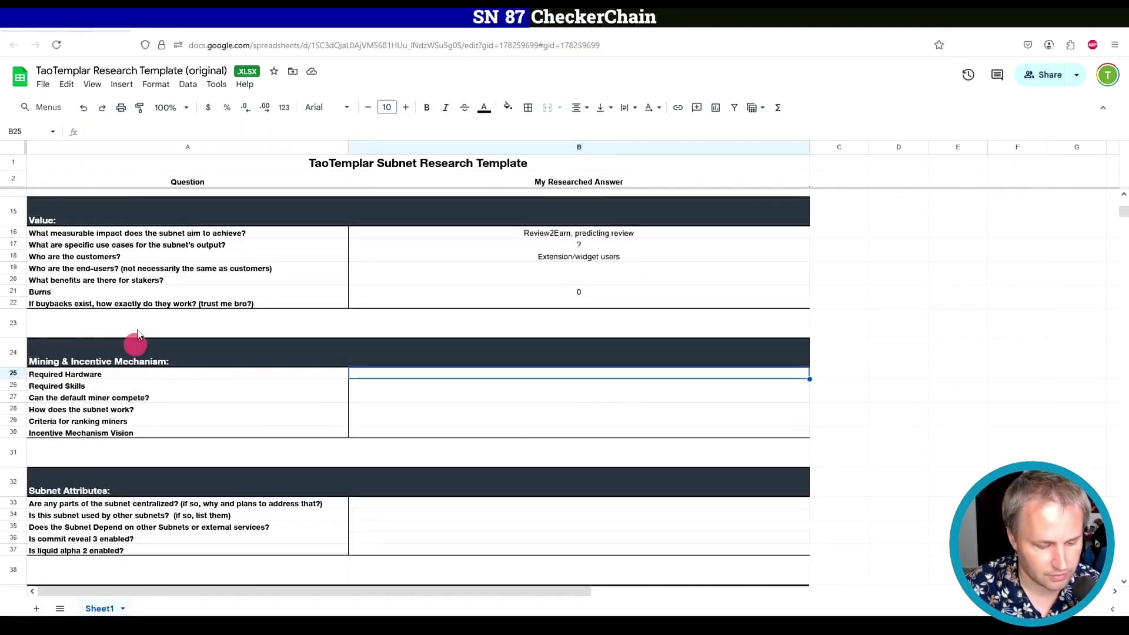
{"action": "key", "text": "ctrl+Tab"}
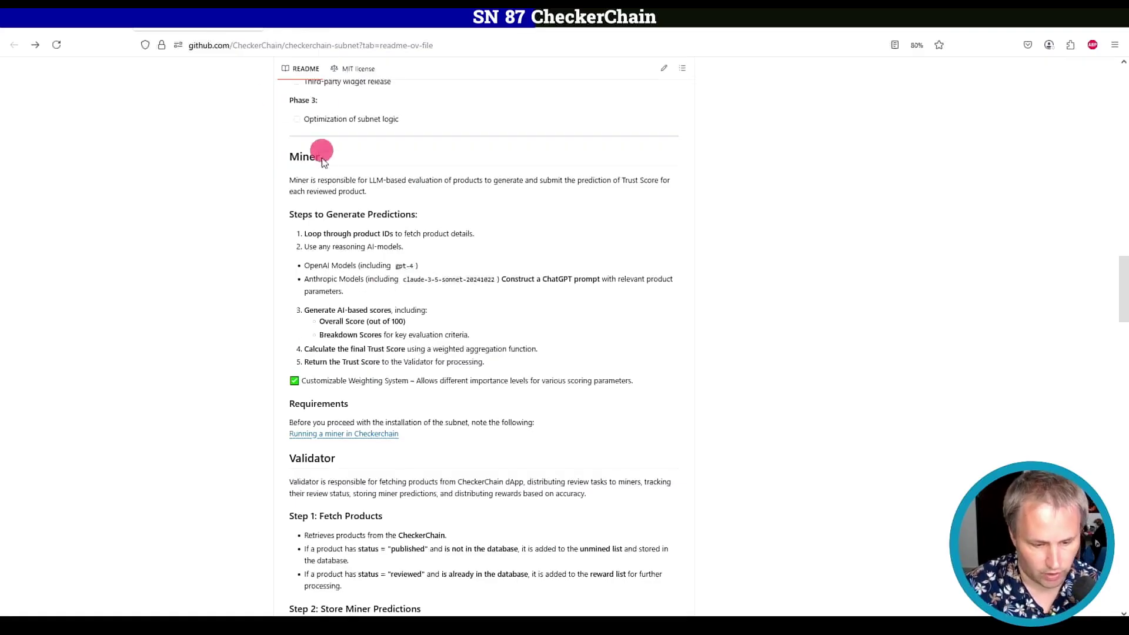
{"action": "left_click", "coordinate": [355, 433]}
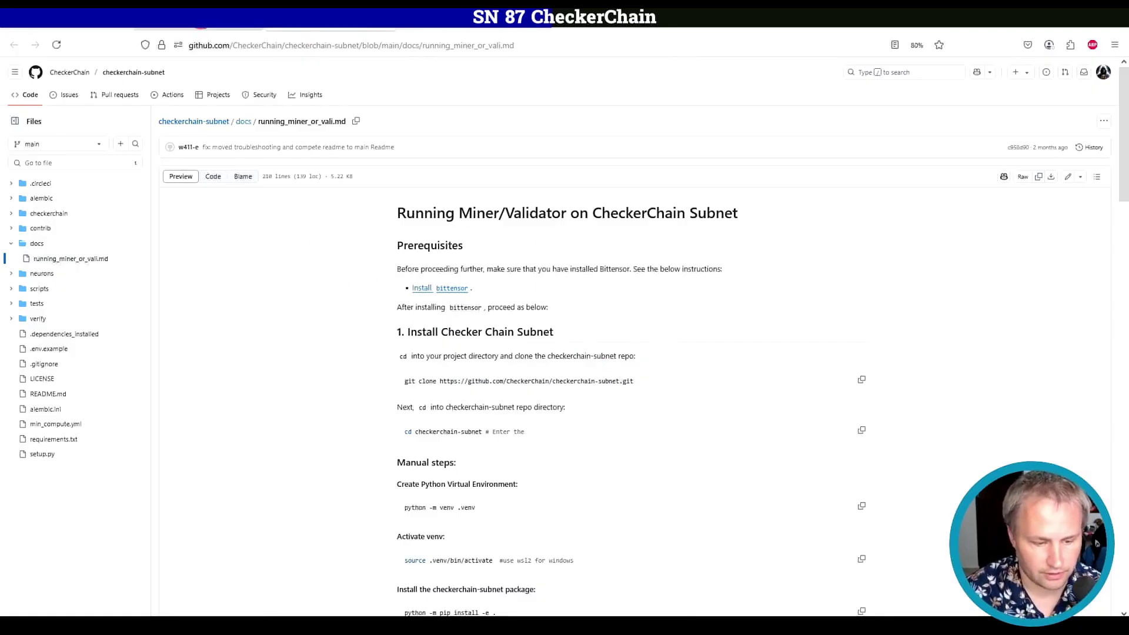
Enter n/a for required hardware and prompt engineer for required skills
{"action": "key", "text": "alt+Left"}
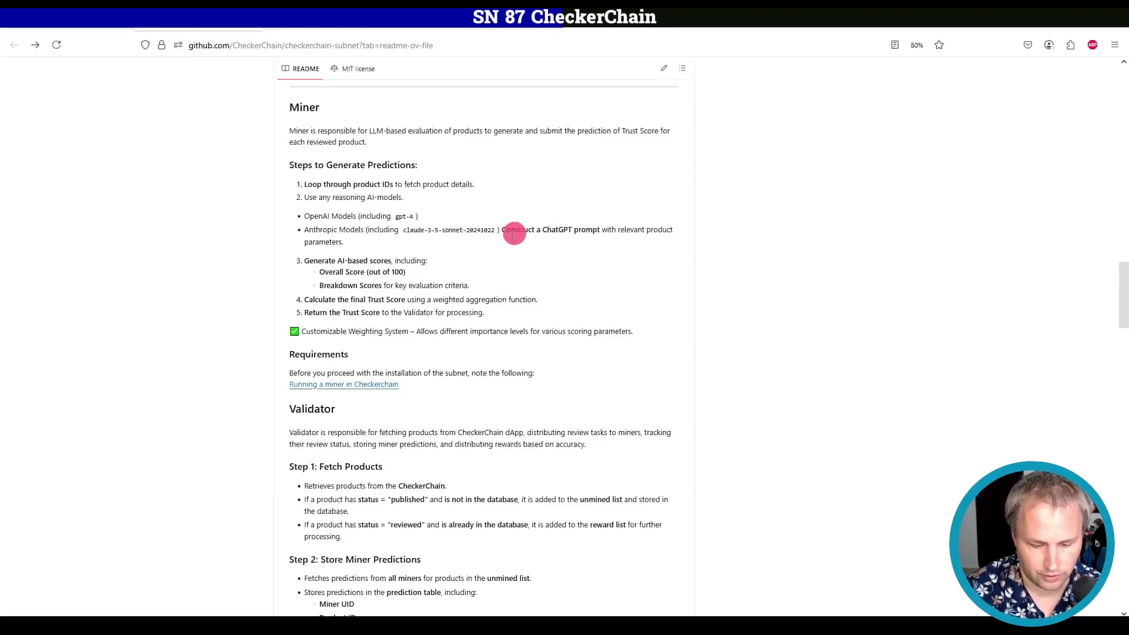
{"action": "left_click", "coordinate": [103, 34]}
{"action": "type", "text": "n/a"}
{"action": "key", "text": "Return"}
{"action": "type", "text": "prompt engineer"}
{"action": "key", "text": "Return"}
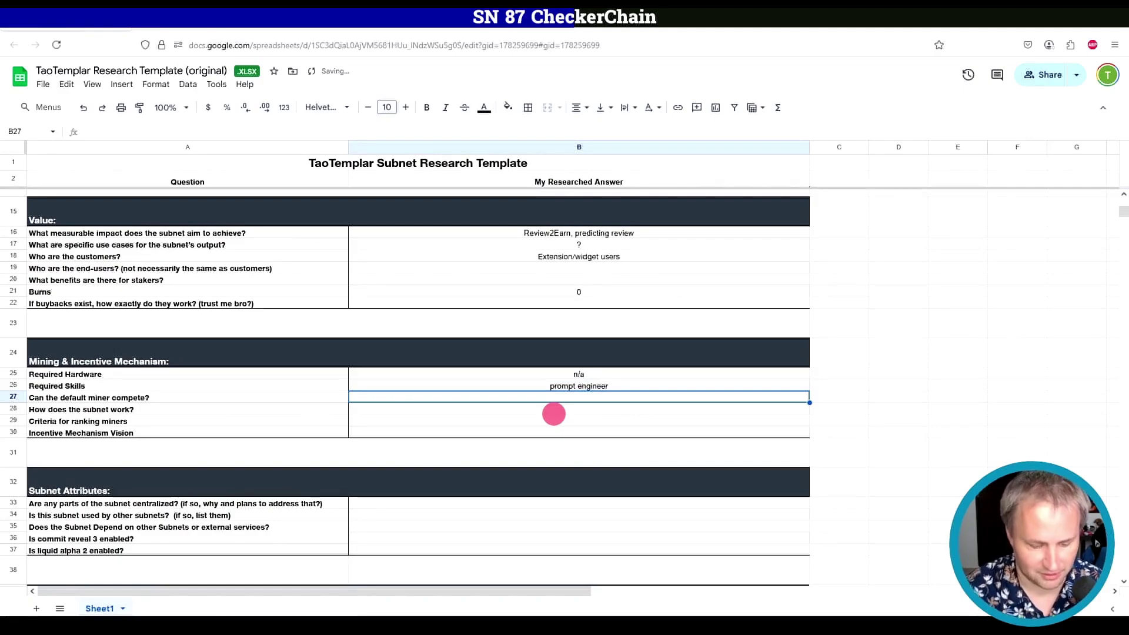
Answer yes for miner competition, cross-checking the miner setup docs and README
{"action": "left_click", "coordinate": [100, 396]}
{"action": "left_click", "coordinate": [410, 404]}
{"action": "type", "text": "yes"}
{"action": "key", "text": "Return"}
{"action": "left_click", "coordinate": [479, 399]}
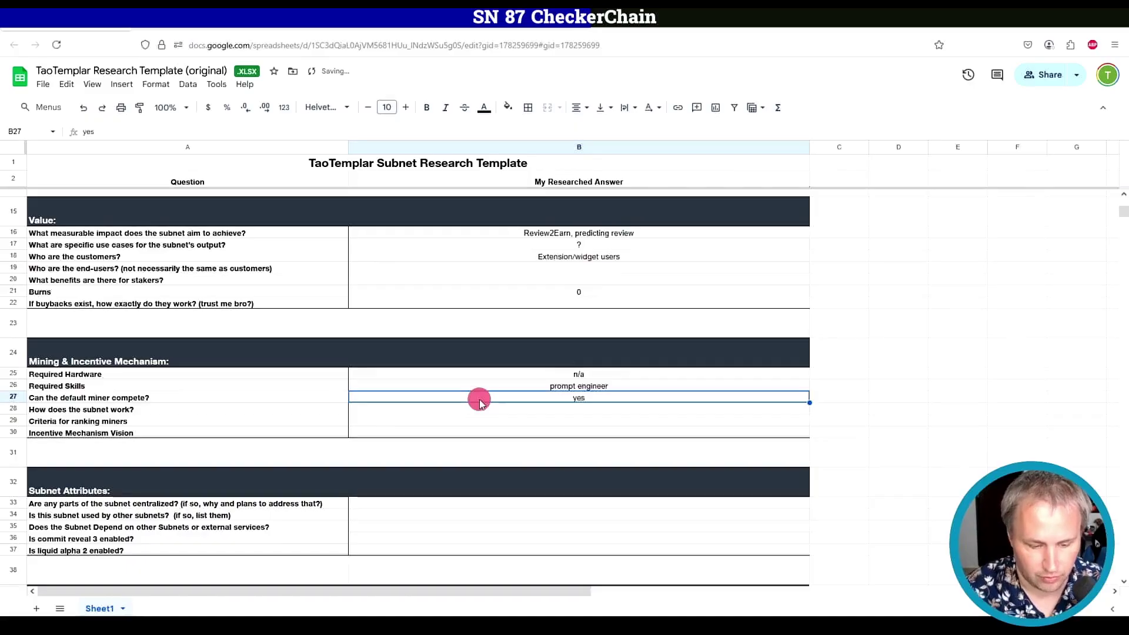
{"action": "left_click", "coordinate": [335, 32]}
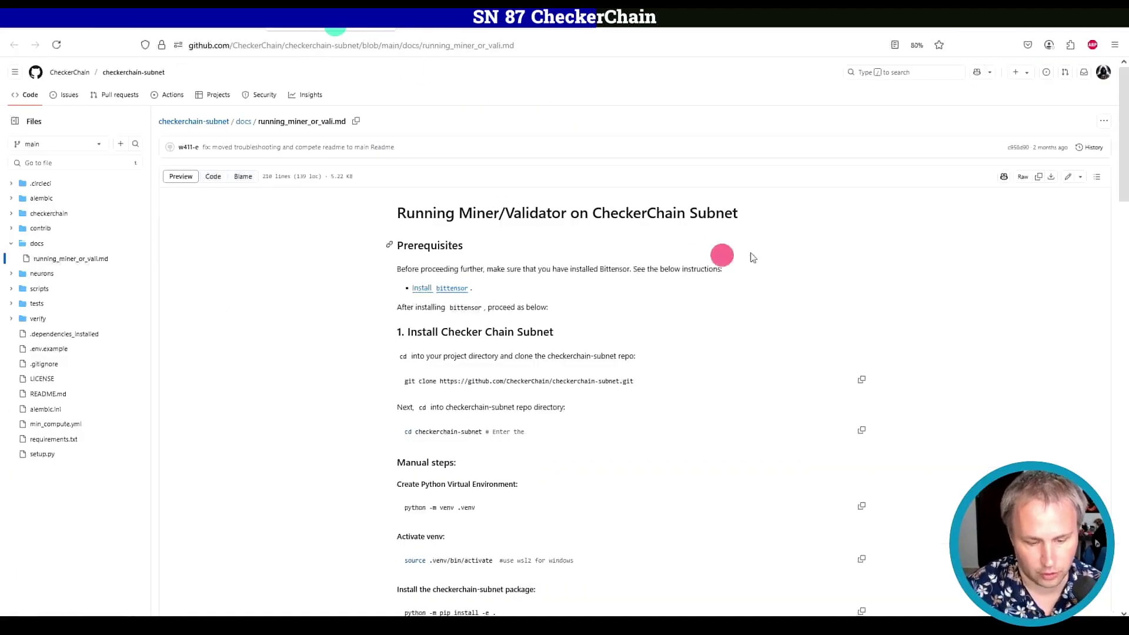
{"action": "left_click", "coordinate": [157, 34]}
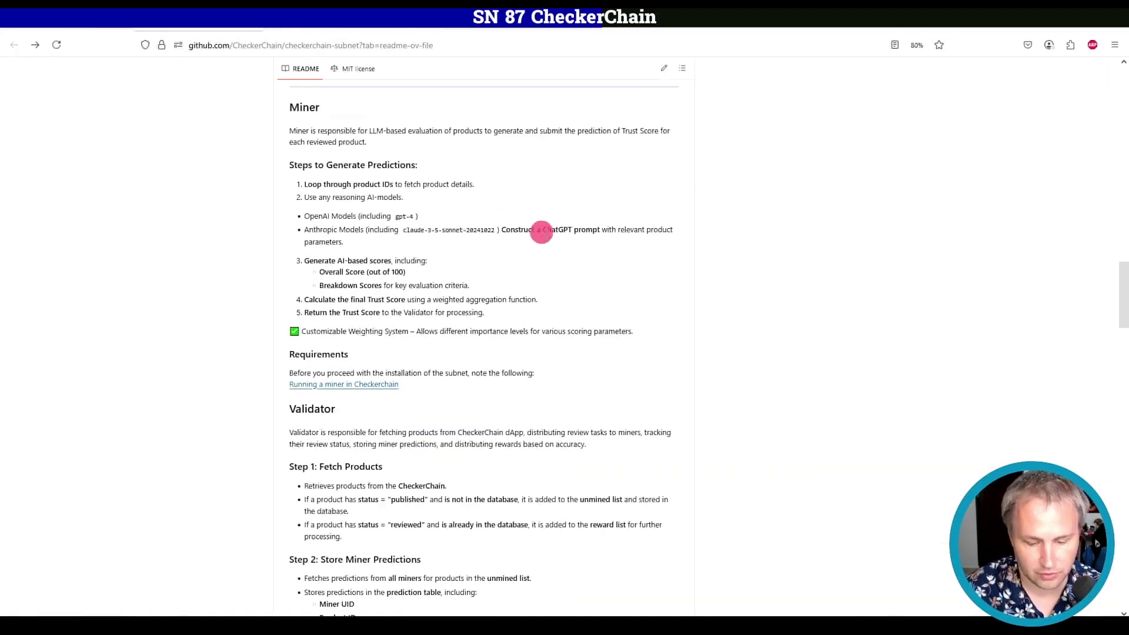
{"action": "left_click", "coordinate": [91, 32]}
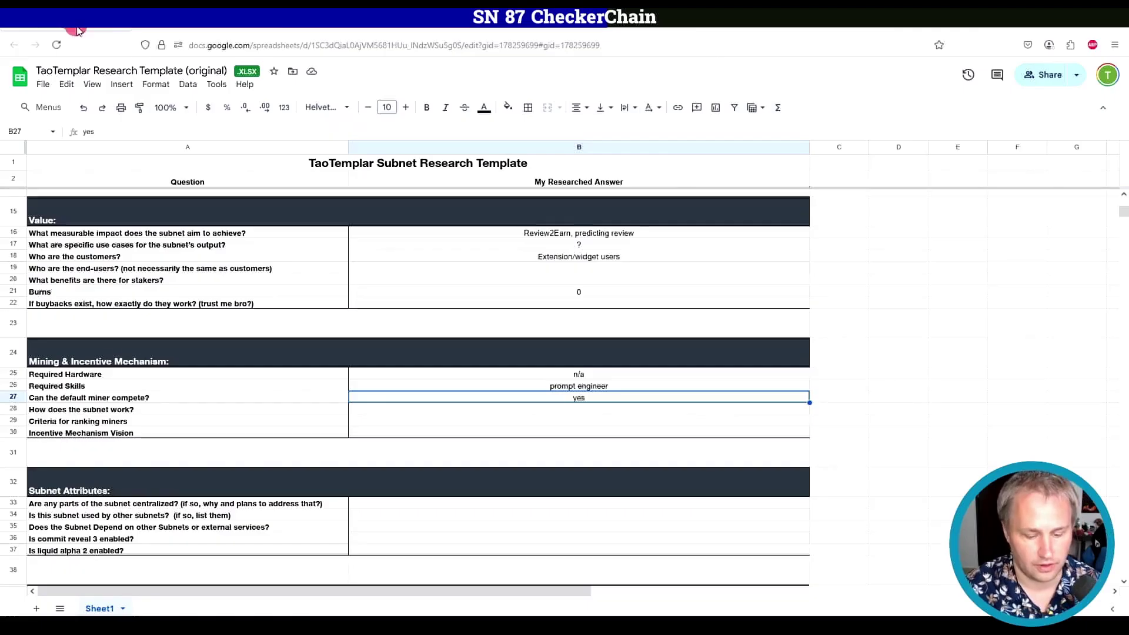
Enter the how-it-works answer: miners make trust scores based on reviews
{"action": "key", "text": "Down"}
{"action": "type", "text": "miners make trust scores based on reviews"}
{"action": "left_click", "coordinate": [132, 410]}
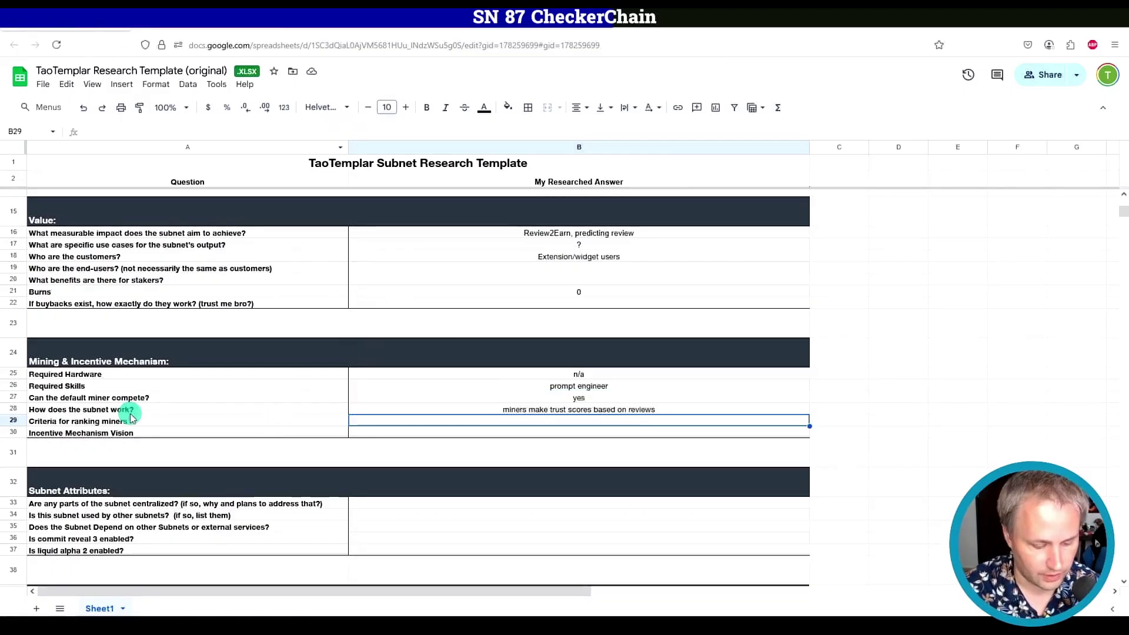
{"action": "left_click", "coordinate": [492, 413]}
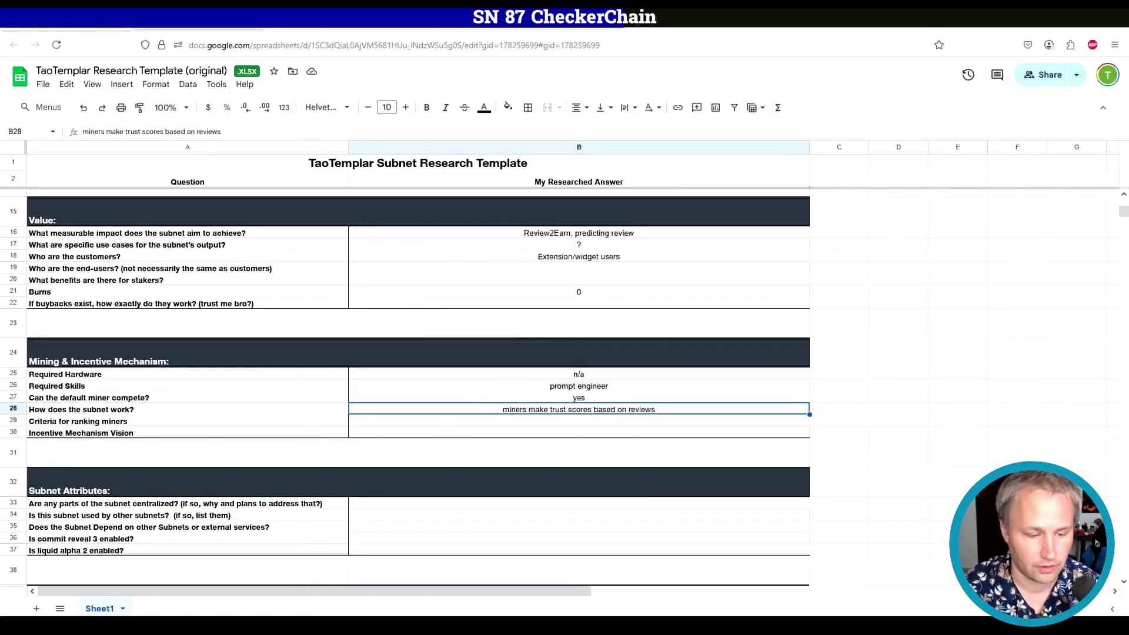
Read the README's Model Strategy section on leveraging existing models
{"action": "left_click", "coordinate": [205, 32]}
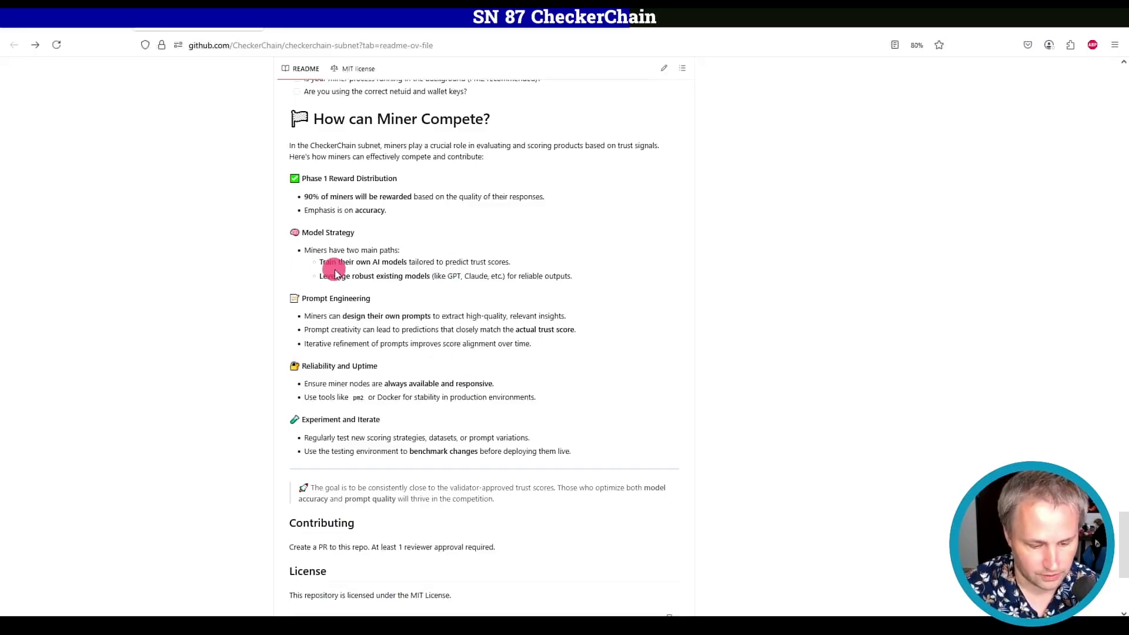
{"action": "left_click_drag", "start_coordinate": [391, 122], "coordinate": [479, 252]}
{"action": "left_click", "coordinate": [491, 265]}
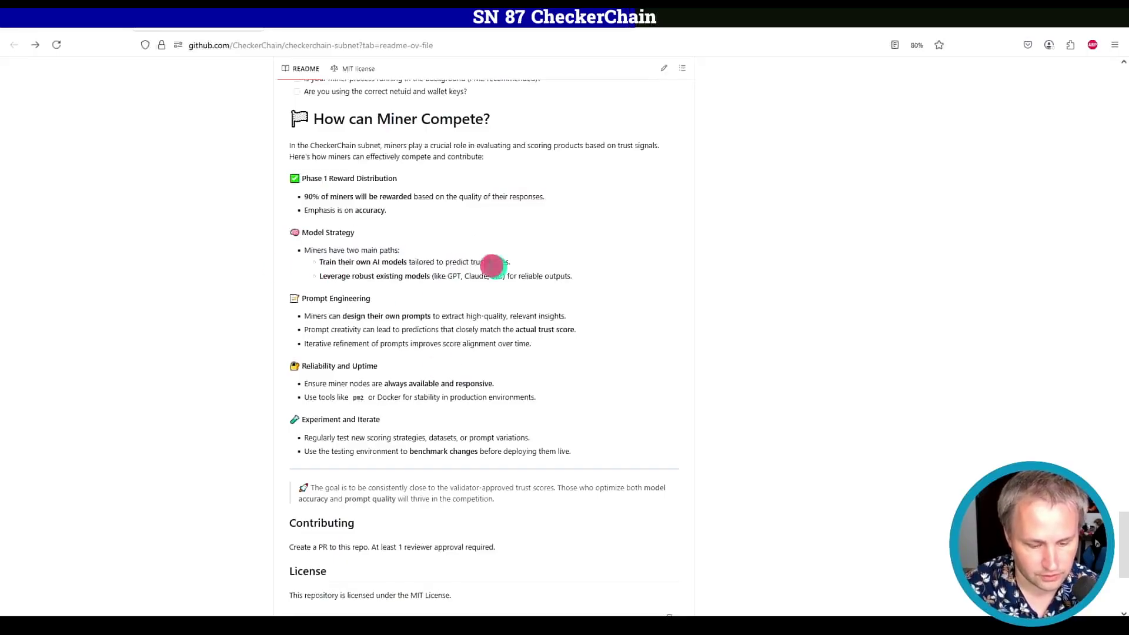
{"action": "left_click", "coordinate": [313, 262]}
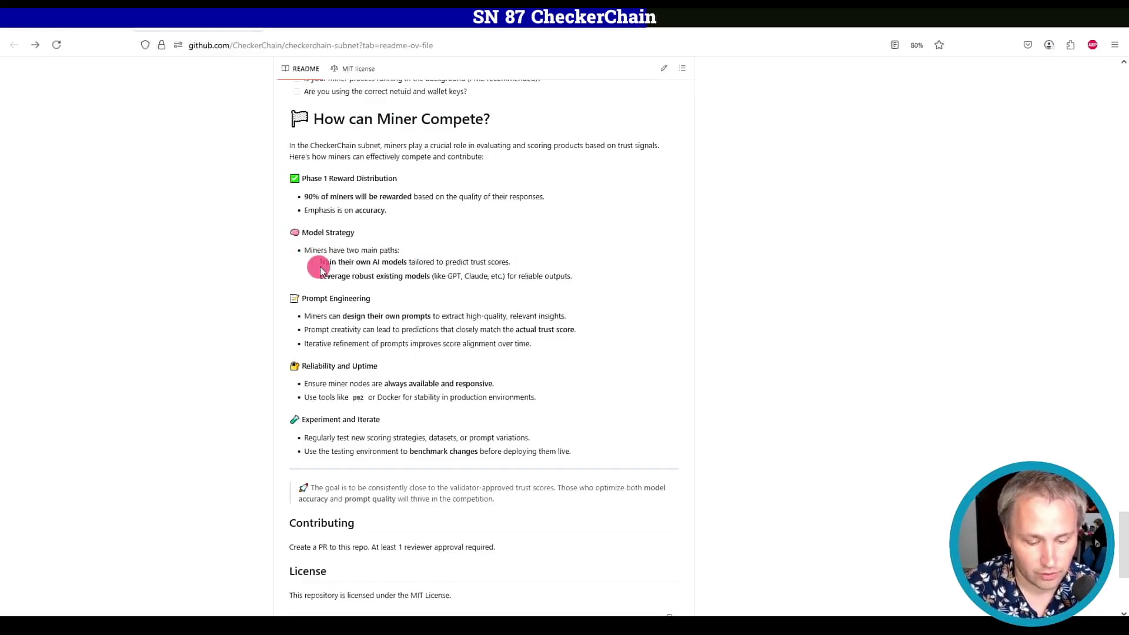
{"action": "left_click_drag", "start_coordinate": [340, 275], "coordinate": [524, 273]}
{"action": "left_click", "coordinate": [525, 275]}
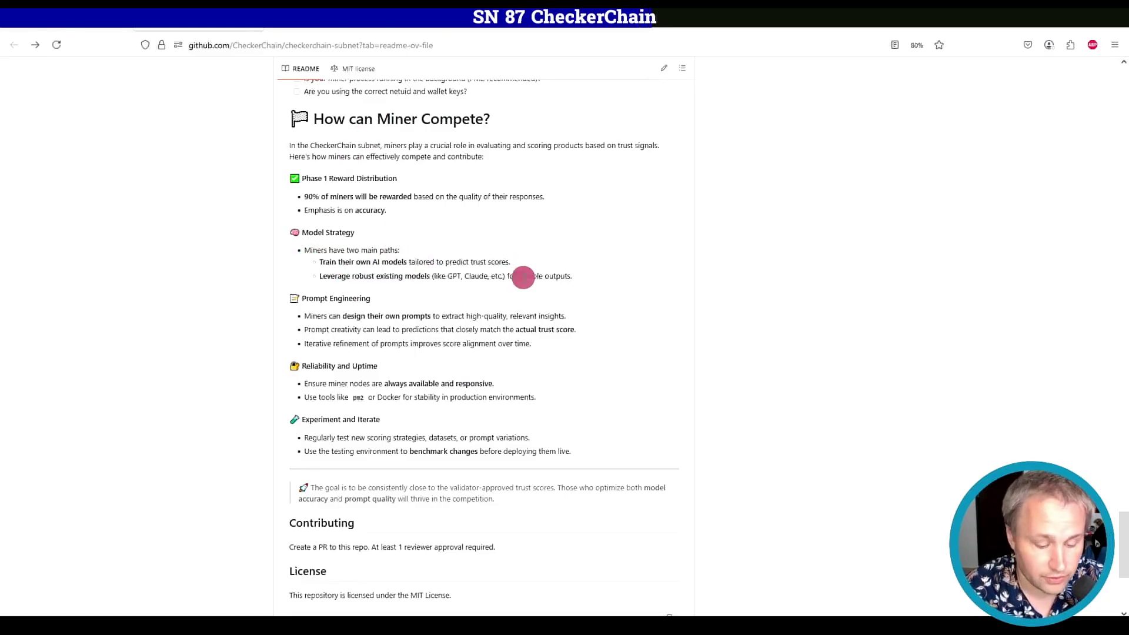
Enter 'Emphasis is on accuracy of trust score' as the ranking criteria
{"action": "key", "text": "ctrl+Tab"}
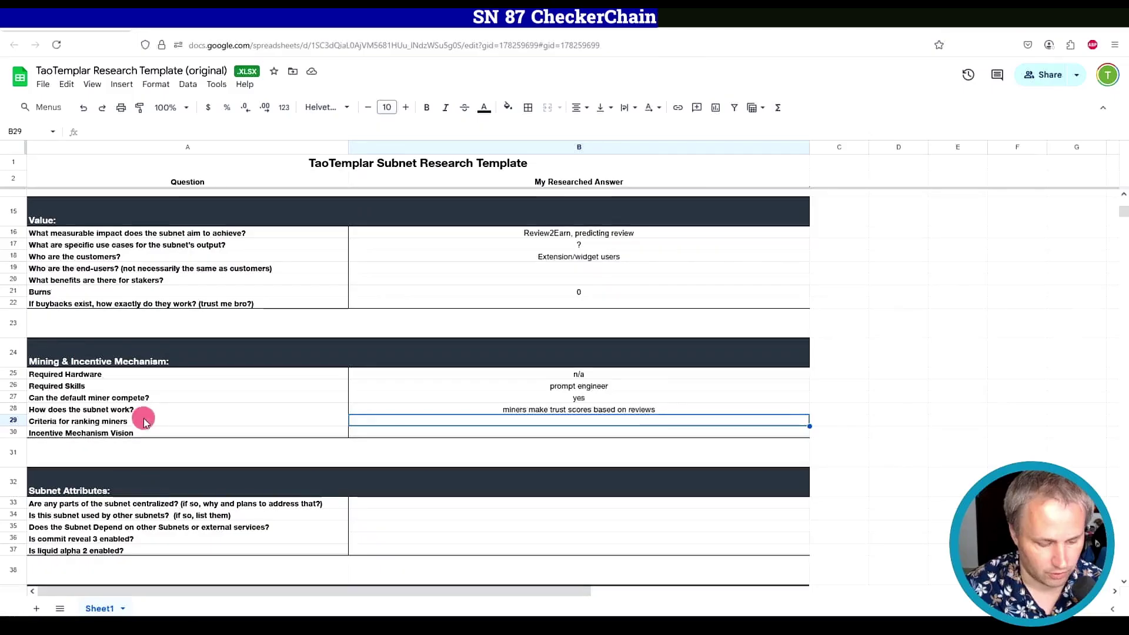
{"action": "key", "text": "ctrl+Tab"}
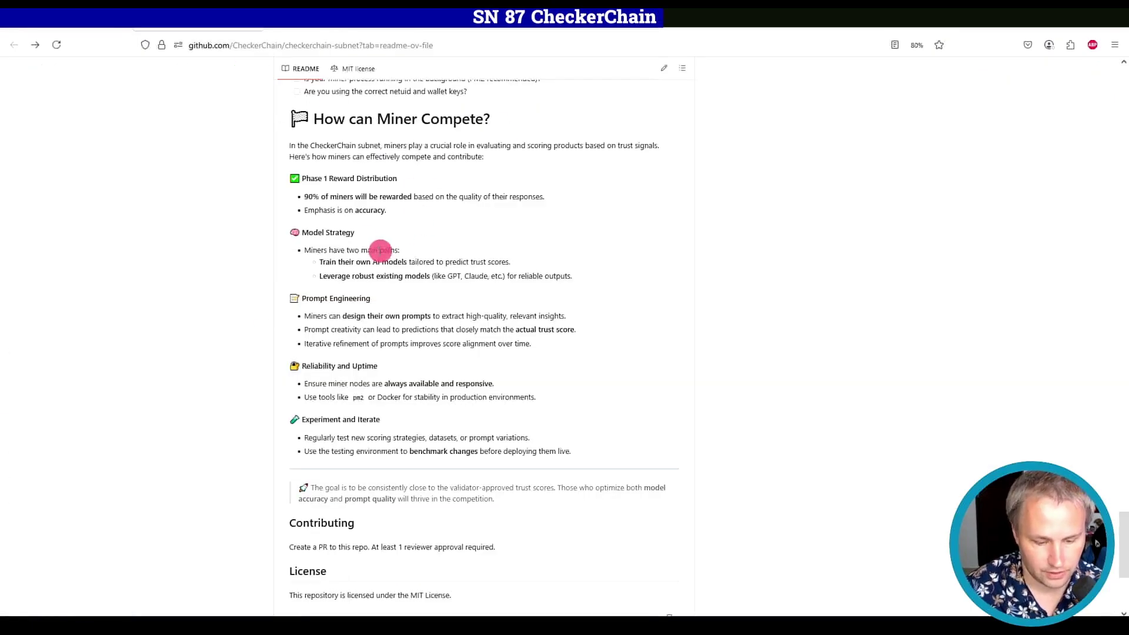
{"action": "triple_click", "coordinate": [327, 209]}
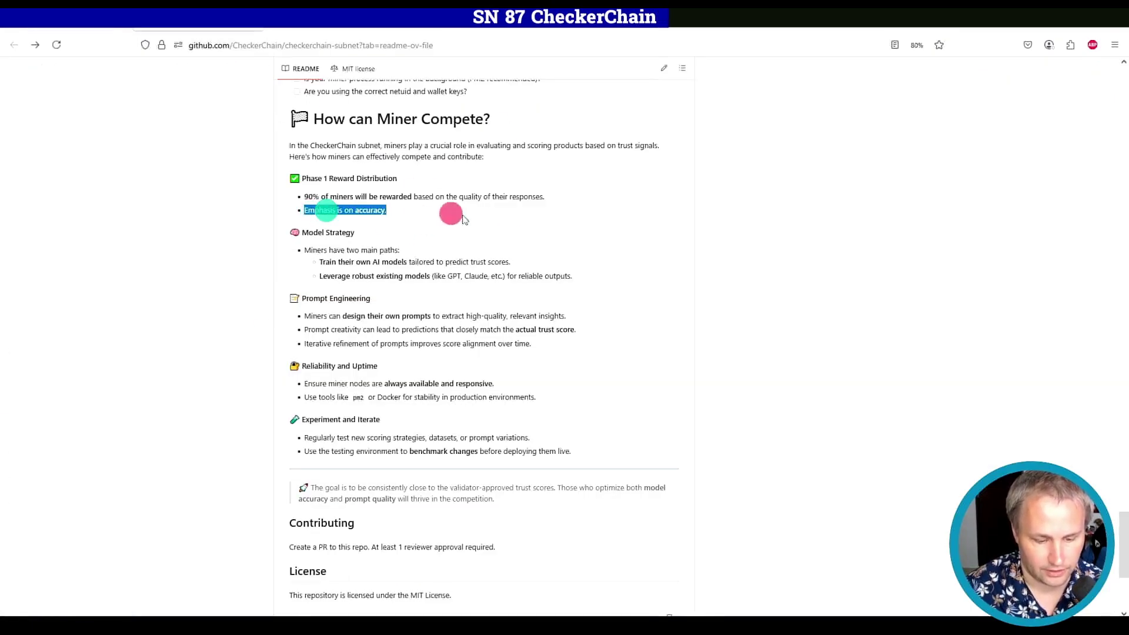
{"action": "key", "text": "ctrl+Tab"}
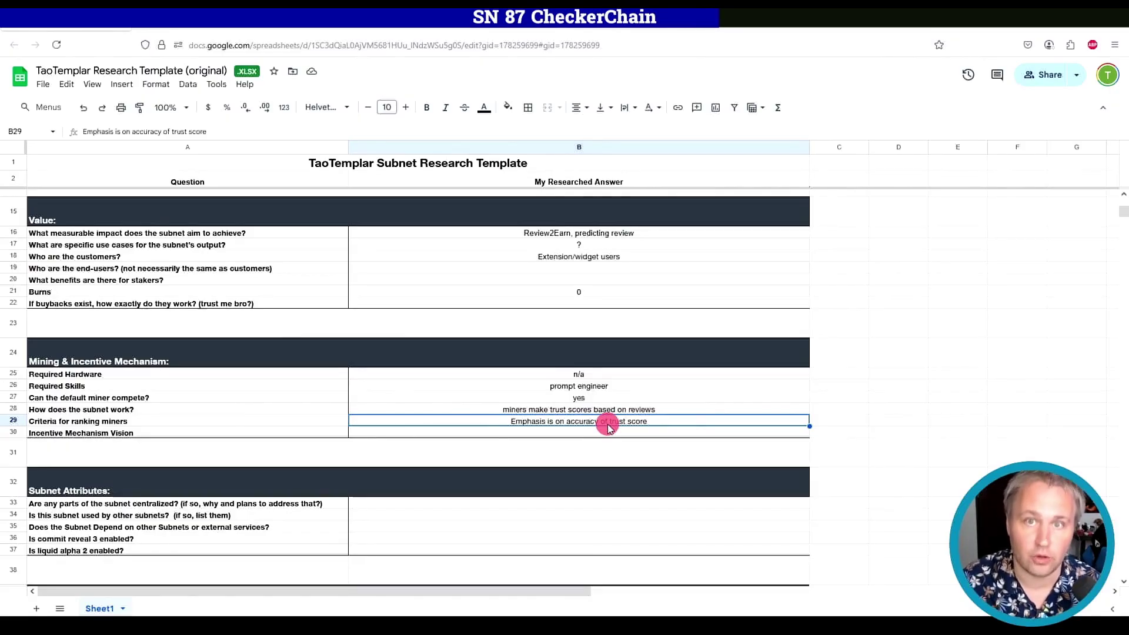
{"action": "left_click", "coordinate": [70, 432]}
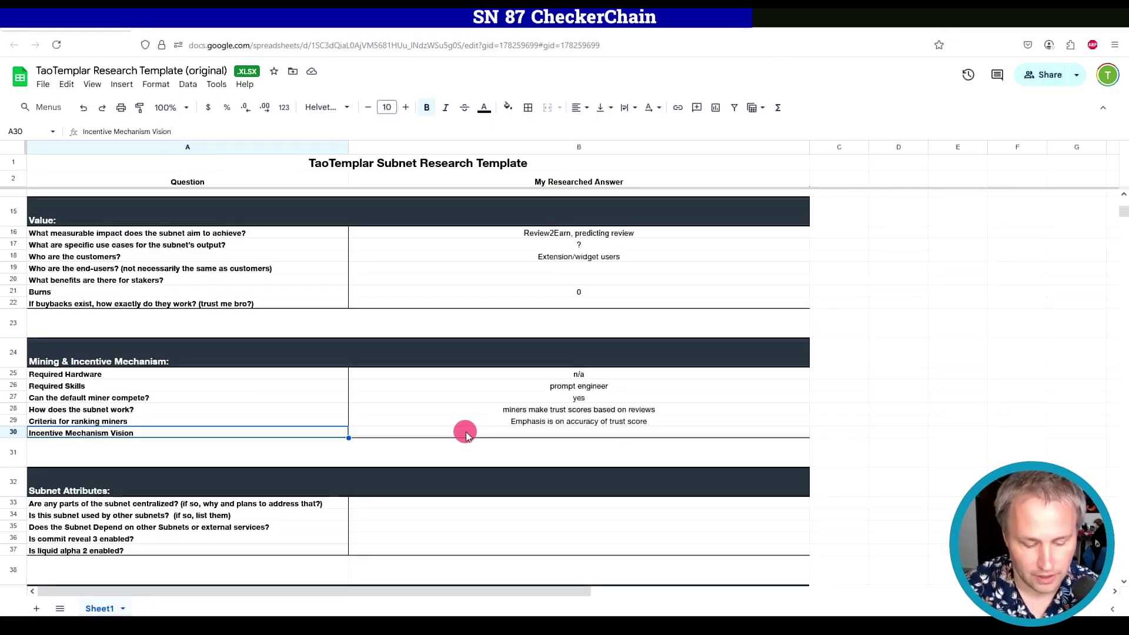
Answer no for whether other subnets use CheckerChain
{"action": "left_click", "coordinate": [466, 434]}
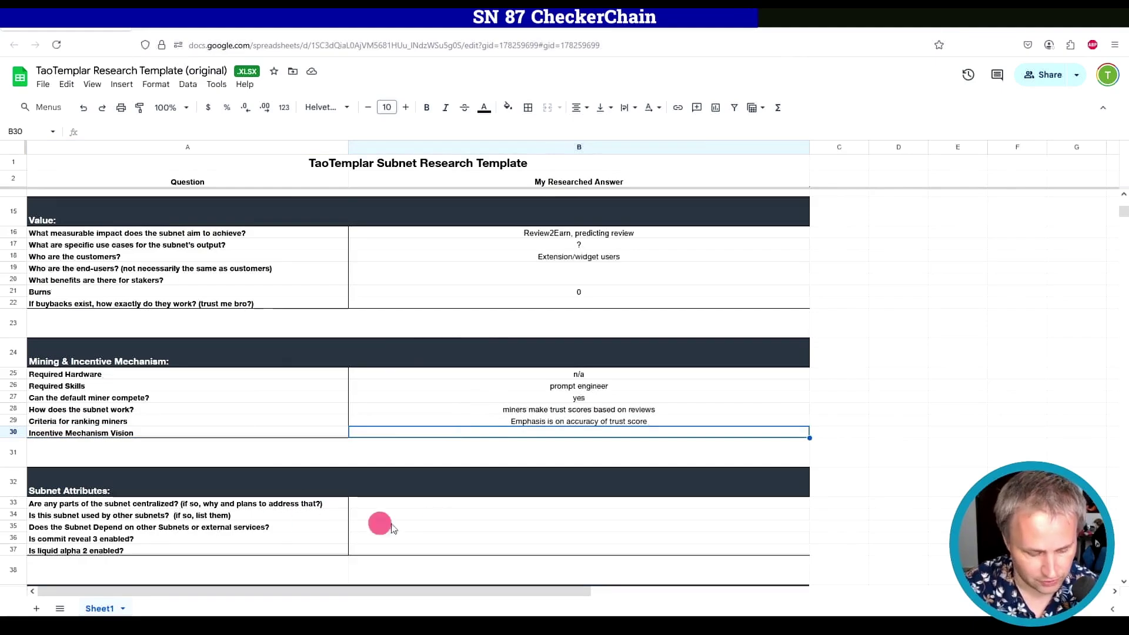
{"action": "scroll", "coordinate": [141, 515], "scroll_direction": "down", "scroll_amount": 3}
{"action": "left_click", "coordinate": [137, 291]}
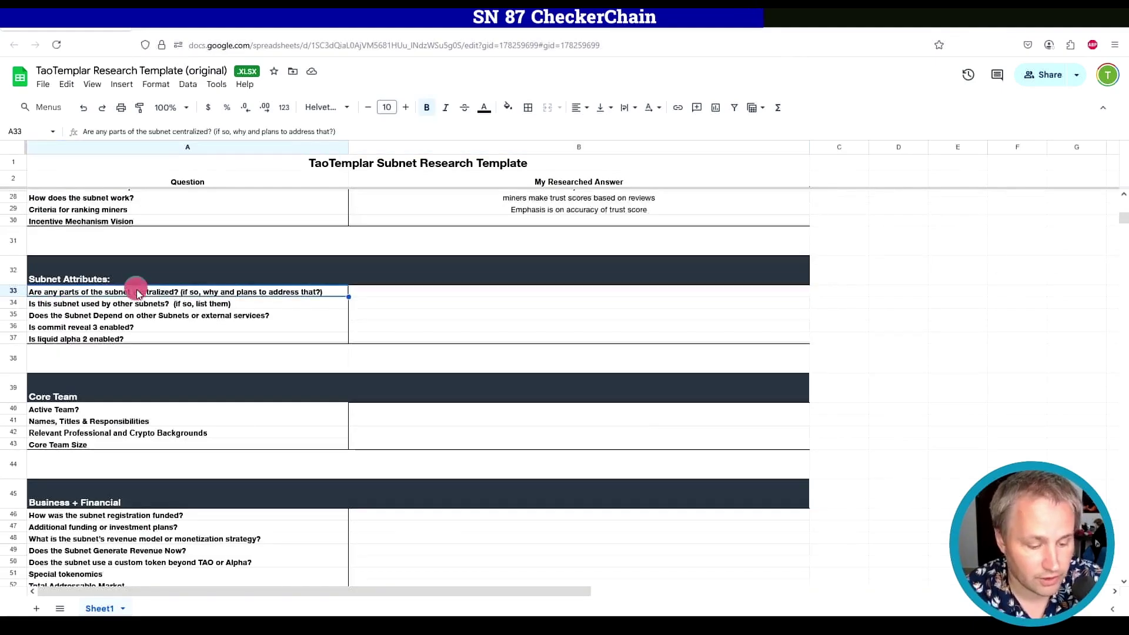
{"action": "left_click", "coordinate": [379, 291]}
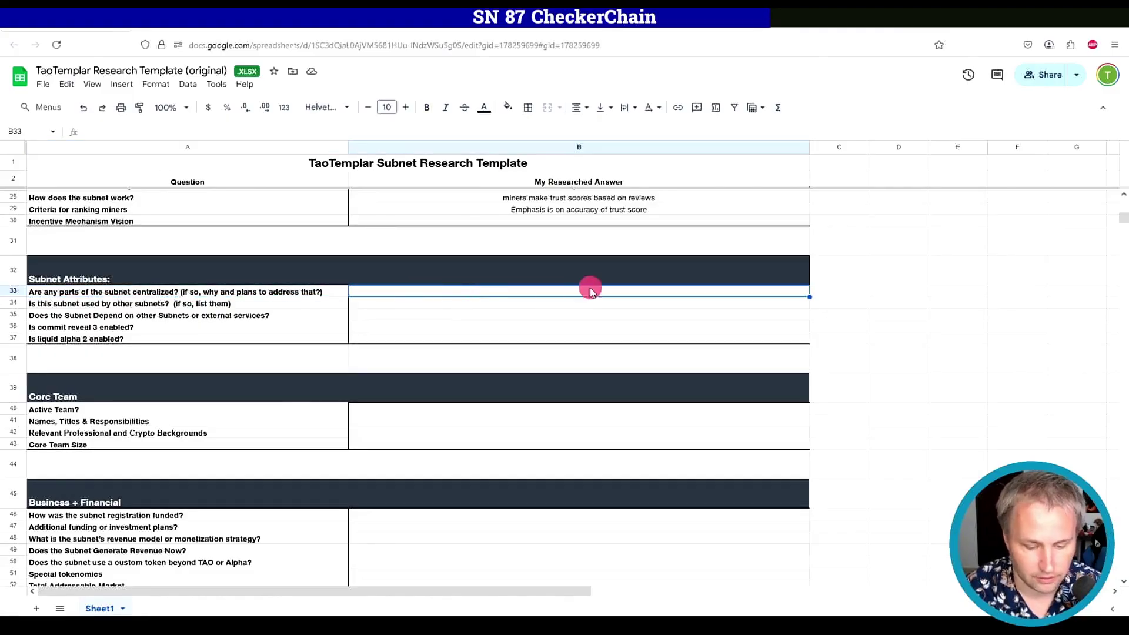
{"action": "left_click", "coordinate": [187, 304]}
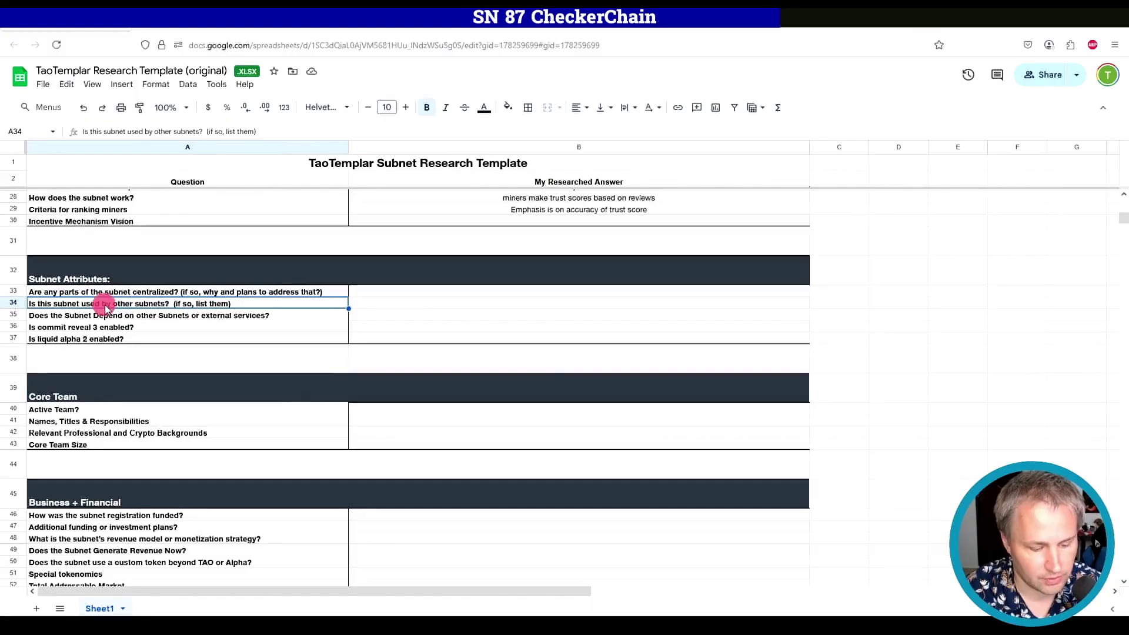
{"action": "left_click", "coordinate": [411, 308]}
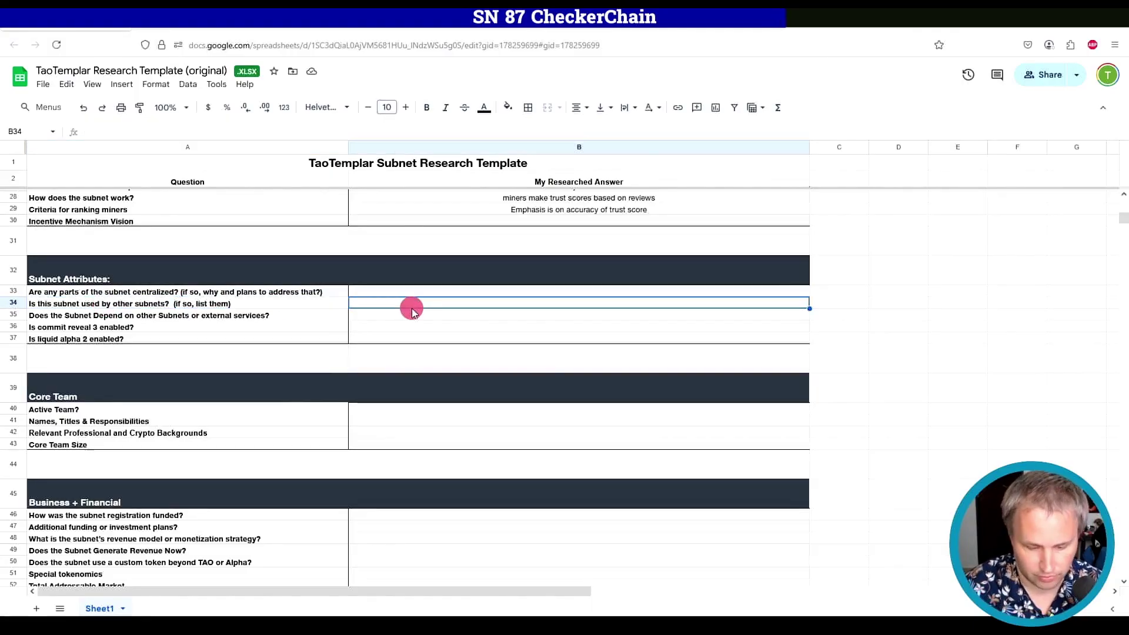
{"action": "type", "text": "no"}
{"action": "key", "text": "Return"}
Answer ? for external dependencies, check Discord, and move to the commit reveal 3 answer
{"action": "left_click", "coordinate": [176, 314]}
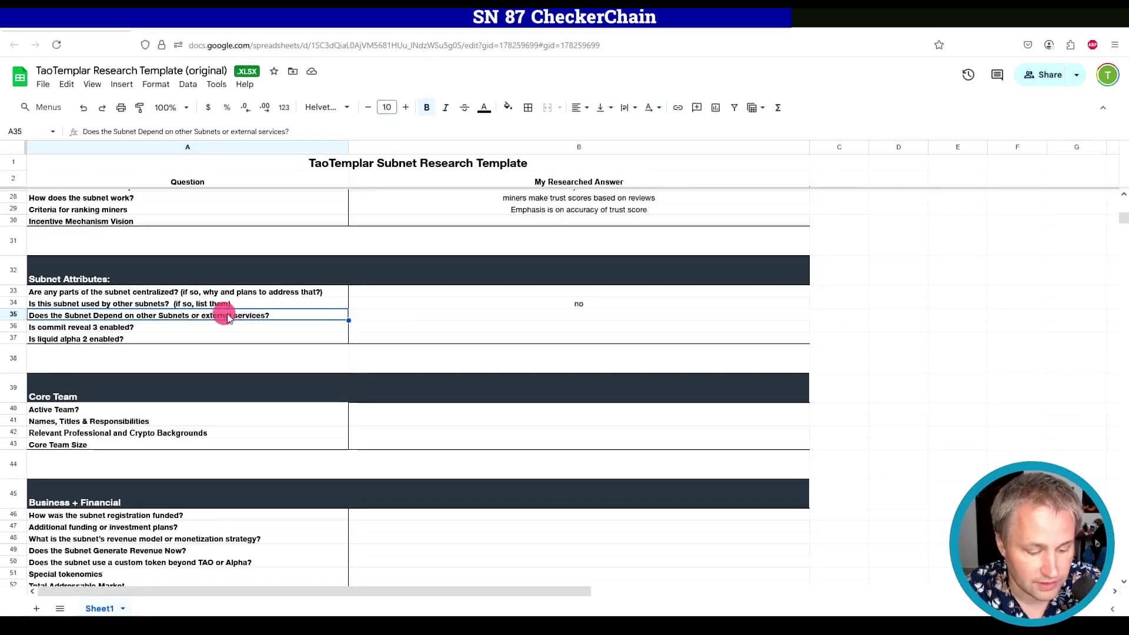
{"action": "left_click", "coordinate": [436, 316]}
{"action": "type", "text": "?"}
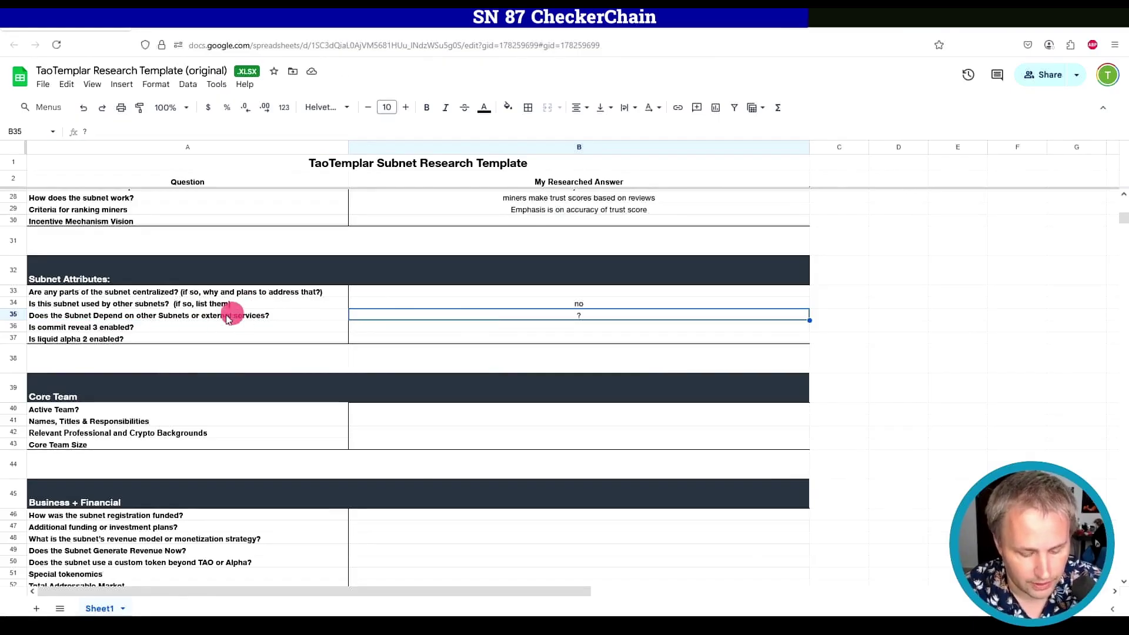
{"action": "key", "text": "alt+Tab"}
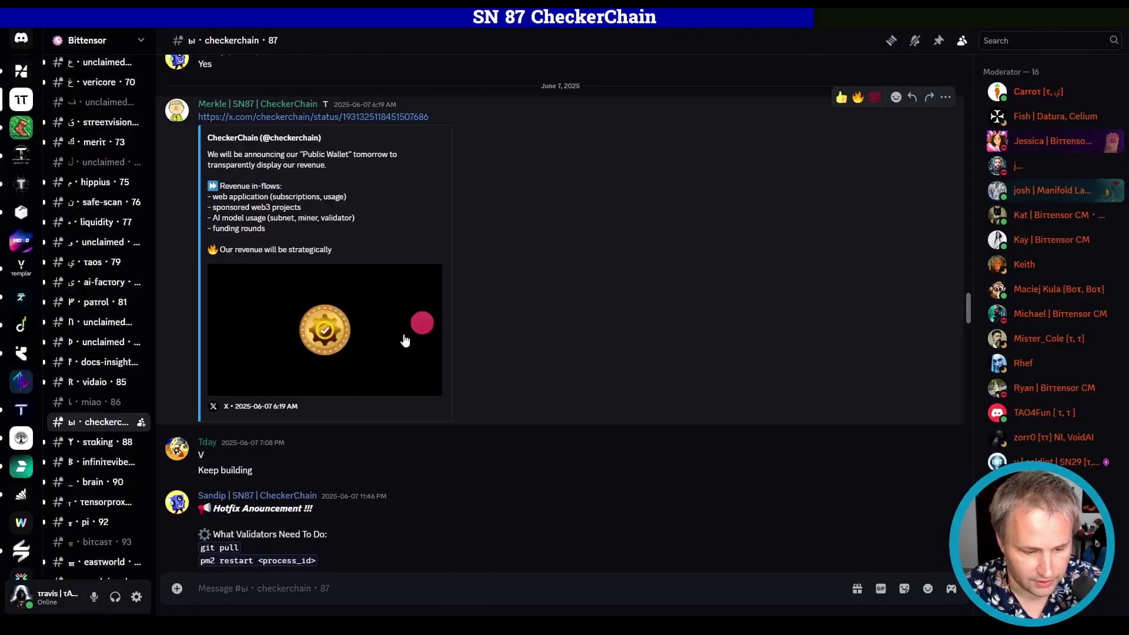
{"action": "key", "text": "alt+Tab"}
{"action": "left_click", "coordinate": [107, 326]}
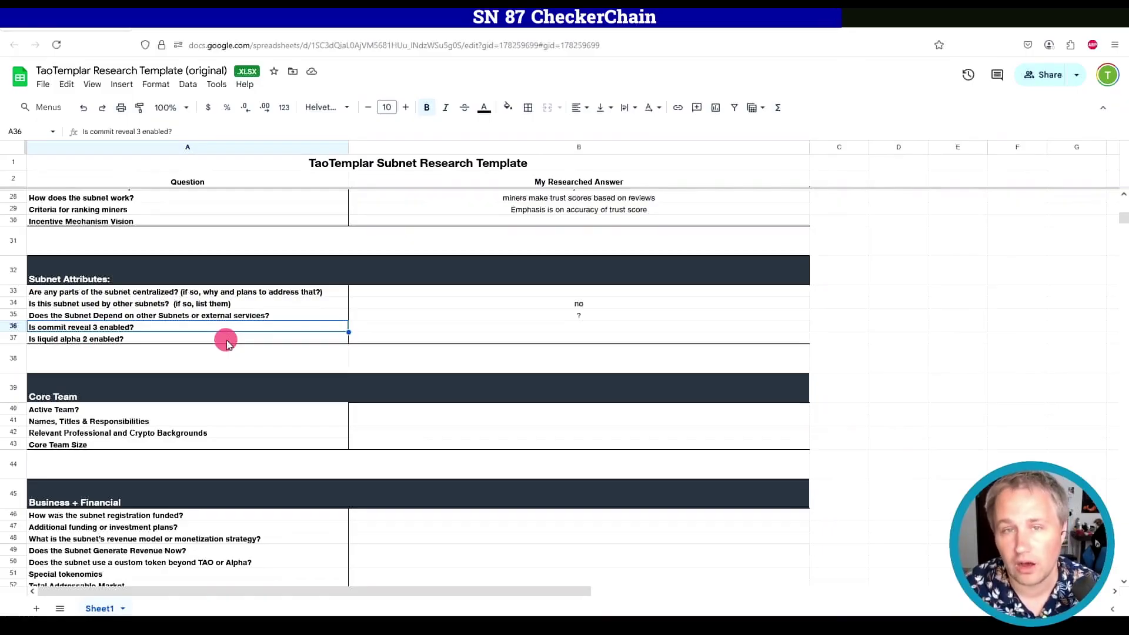
{"action": "key", "text": "Right"}
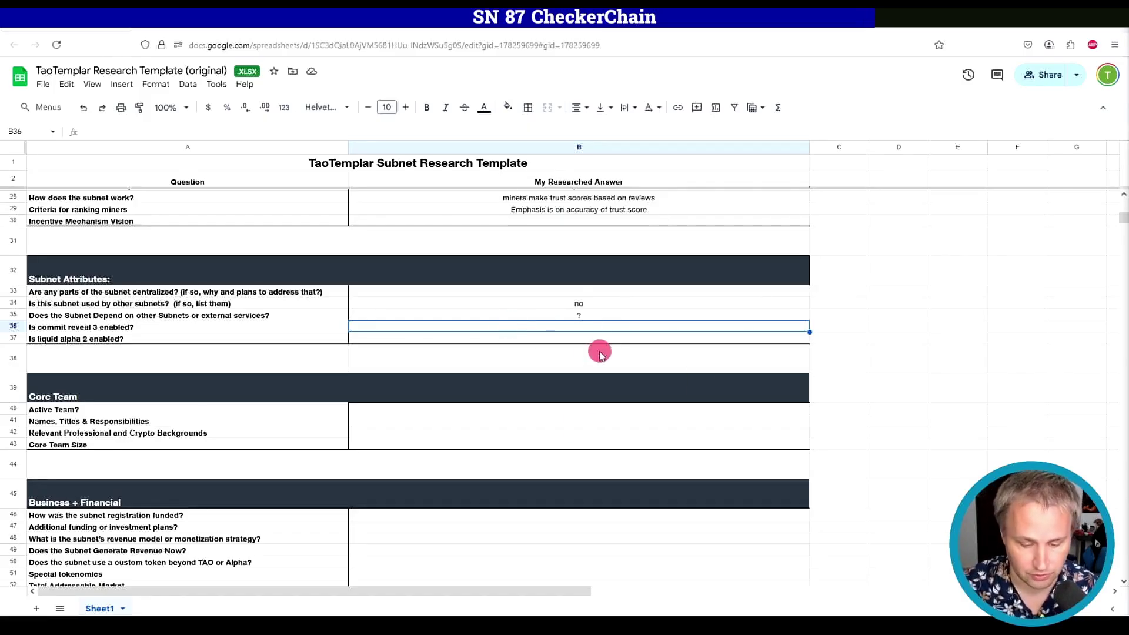
Answer Active Team with yes, mark B41–B43 not doxxed and B46–B48 with ?
{"action": "left_click", "coordinate": [529, 411]}
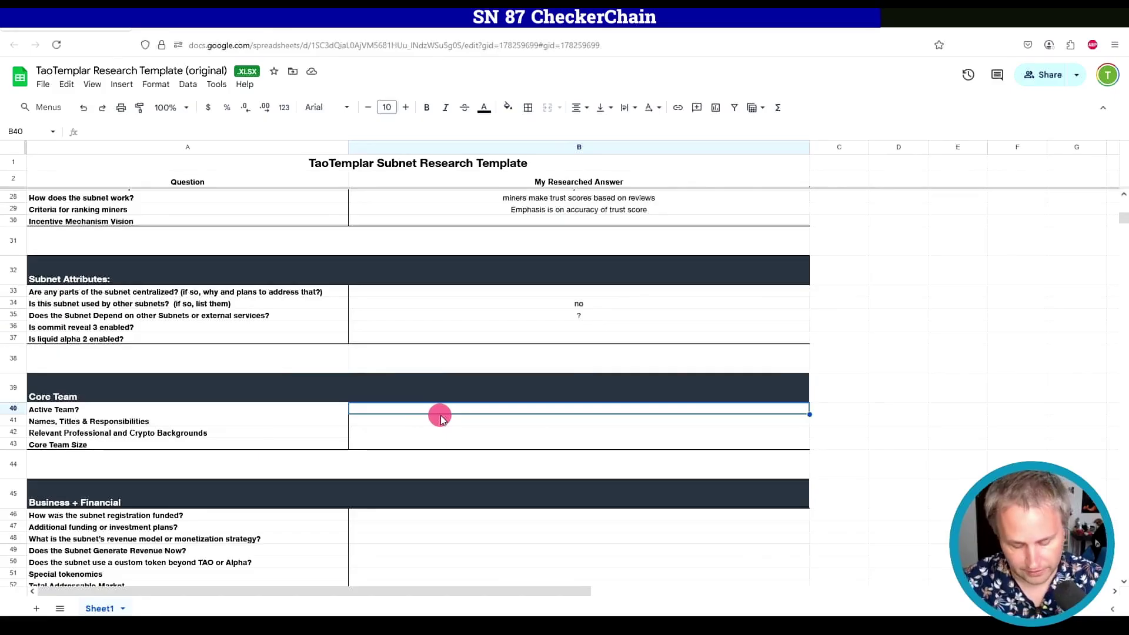
{"action": "type", "text": "yes"}
{"action": "key", "text": "Return"}
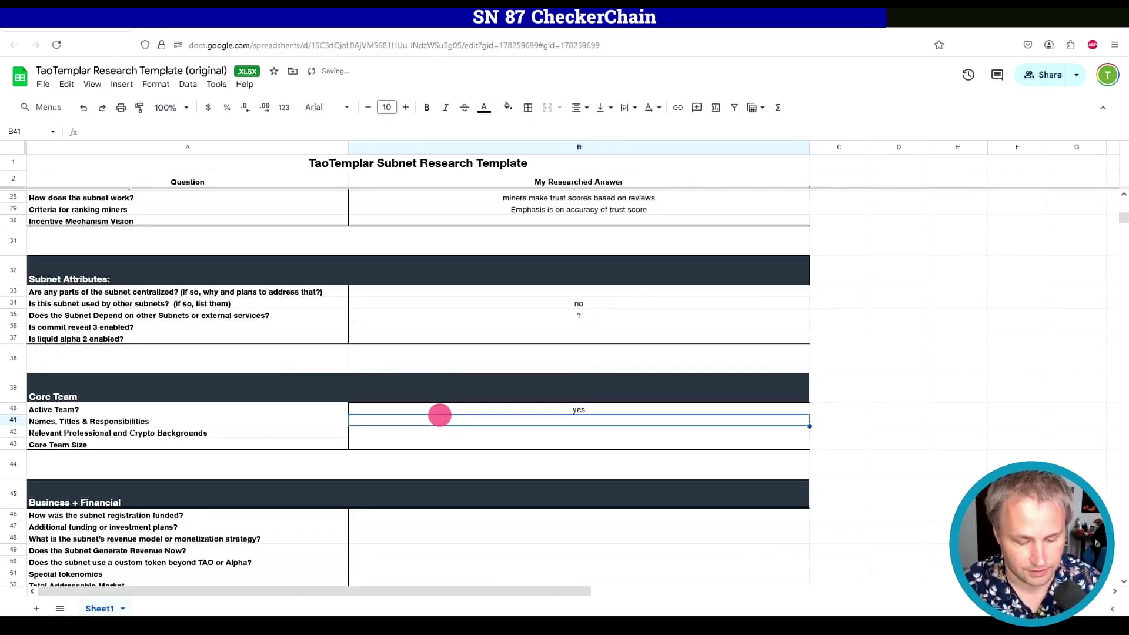
{"action": "left_click", "coordinate": [153, 417]}
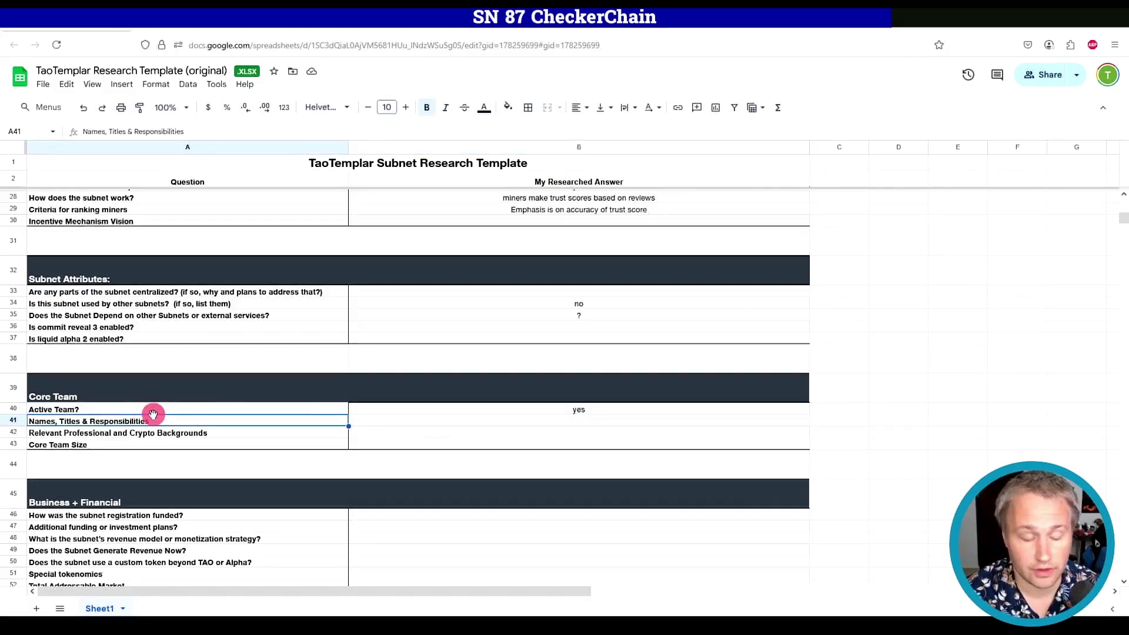
{"action": "left_click", "coordinate": [414, 420]}
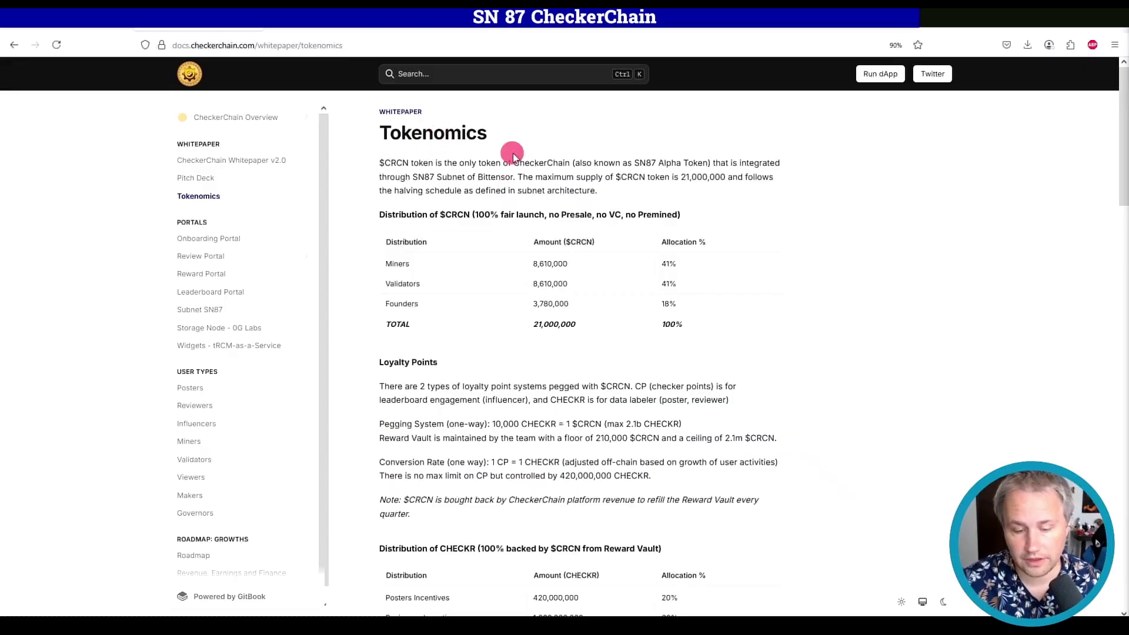
{"action": "scroll", "coordinate": [532, 291], "scroll_direction": "down", "scroll_amount": 3}
{"action": "scroll", "coordinate": [428, 304], "scroll_direction": "down", "scroll_amount": 1}
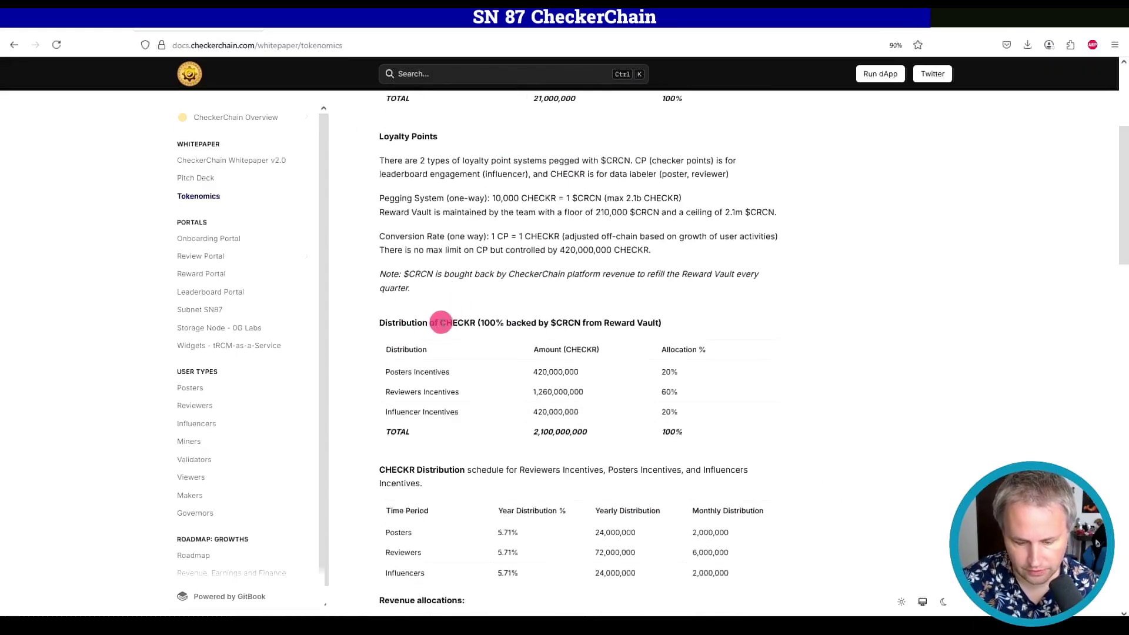
Check CheckerChain's CHECKR tokenomics and price pages, then enter no, Yes, CRCN and ? in B49–B51
{"action": "left_click_drag", "start_coordinate": [439, 321], "coordinate": [473, 323]}
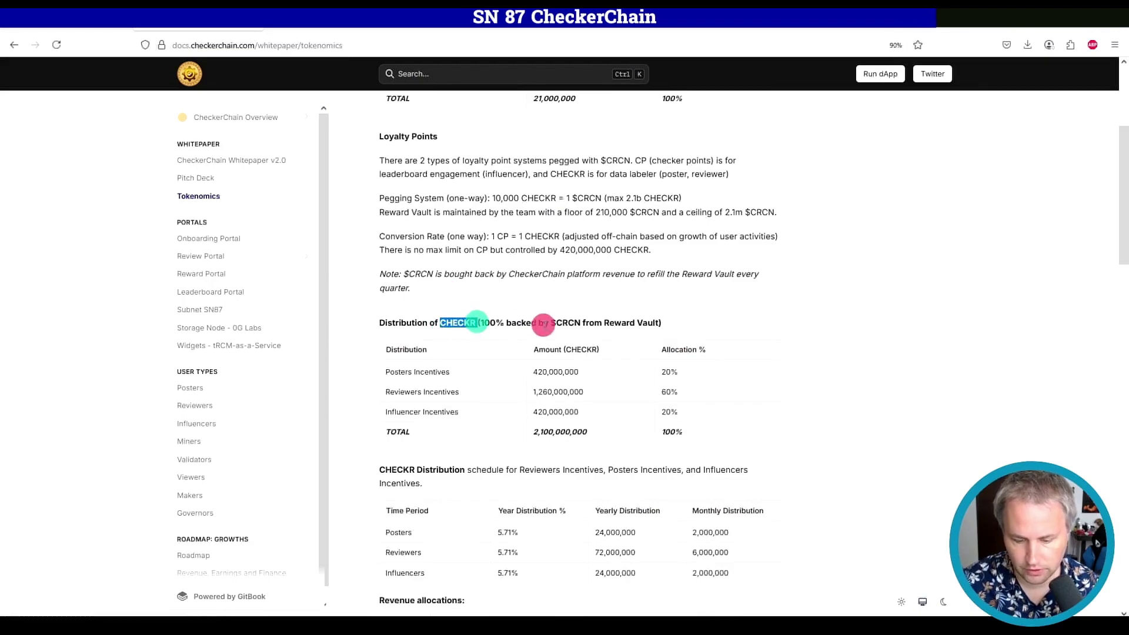
{"action": "key", "text": "ctrl+Tab"}
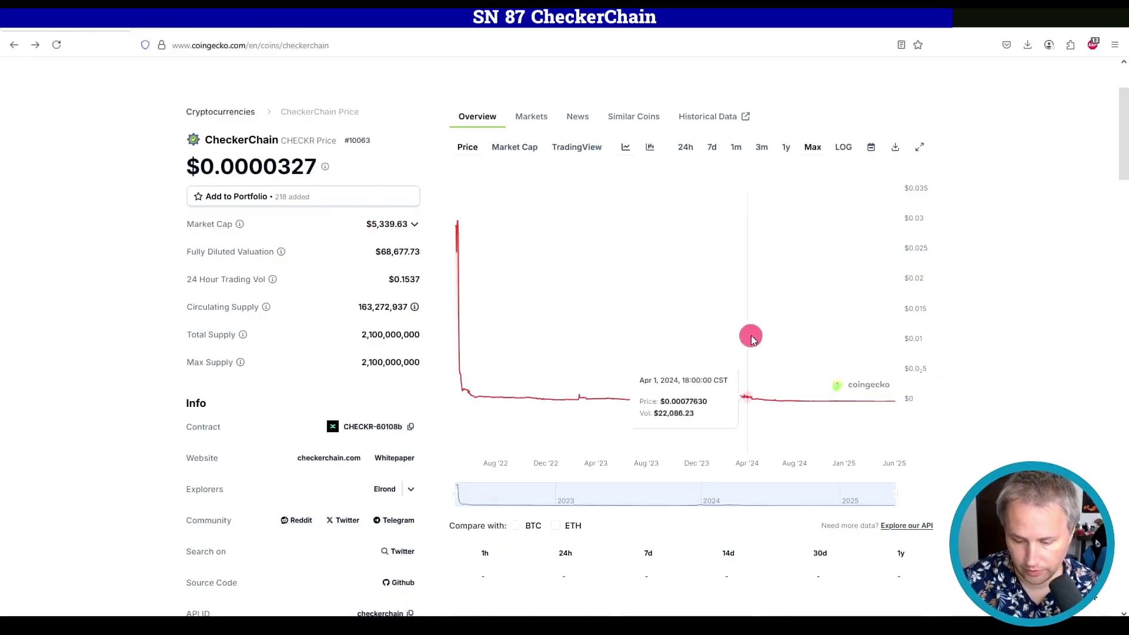
{"action": "mouse_move", "coordinate": [866, 344]}
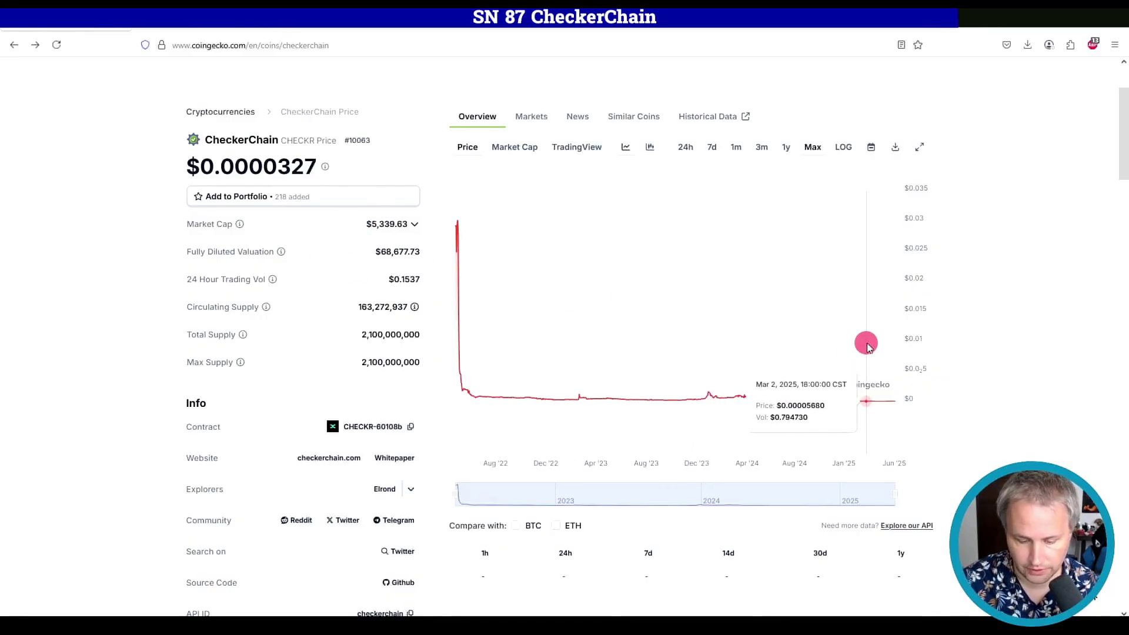
{"action": "key", "text": "ctrl+Tab"}
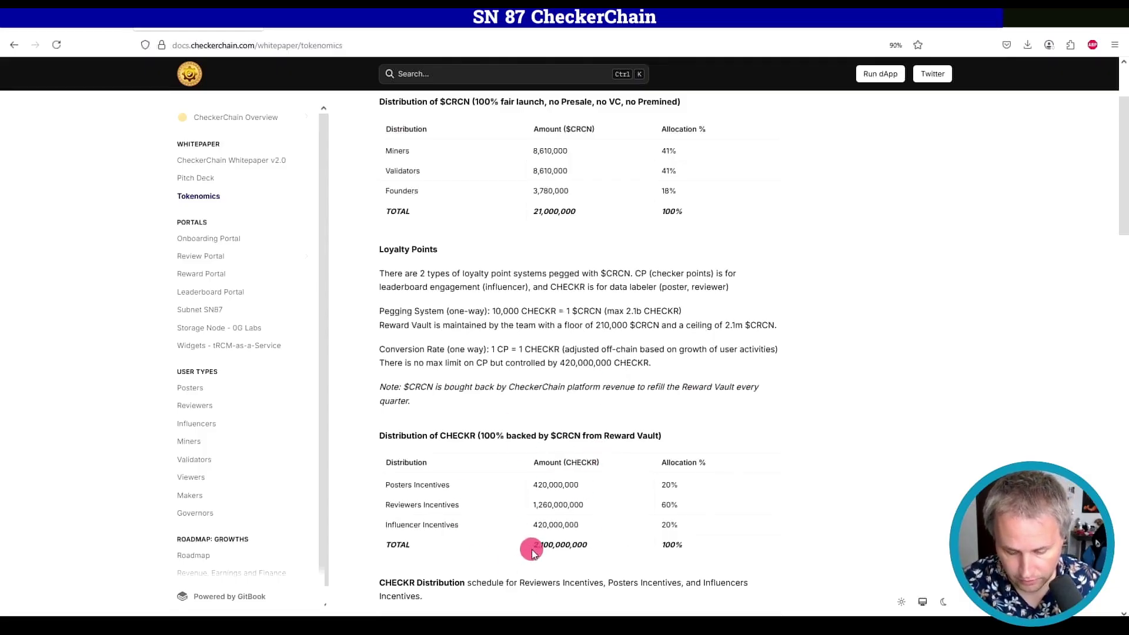
{"action": "key", "text": "ctrl+Tab"}
{"action": "type", "text": "?"}
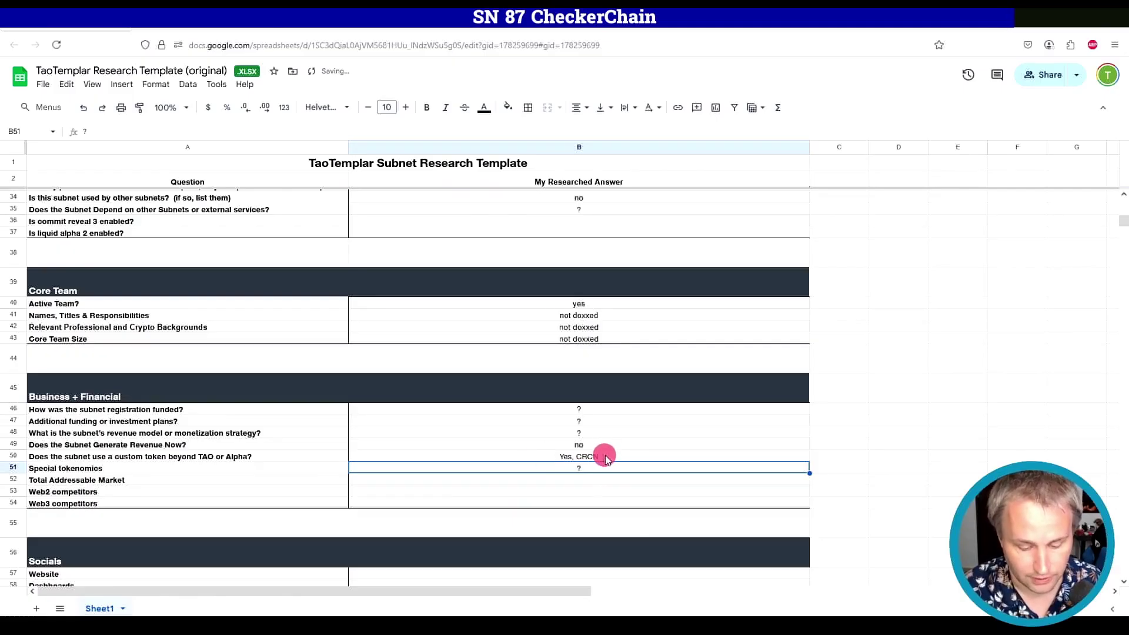
Enter ? for Total Addressable Market, Web2 competitors and Web3 competitors in B52–B54
{"action": "left_click", "coordinate": [480, 483]}
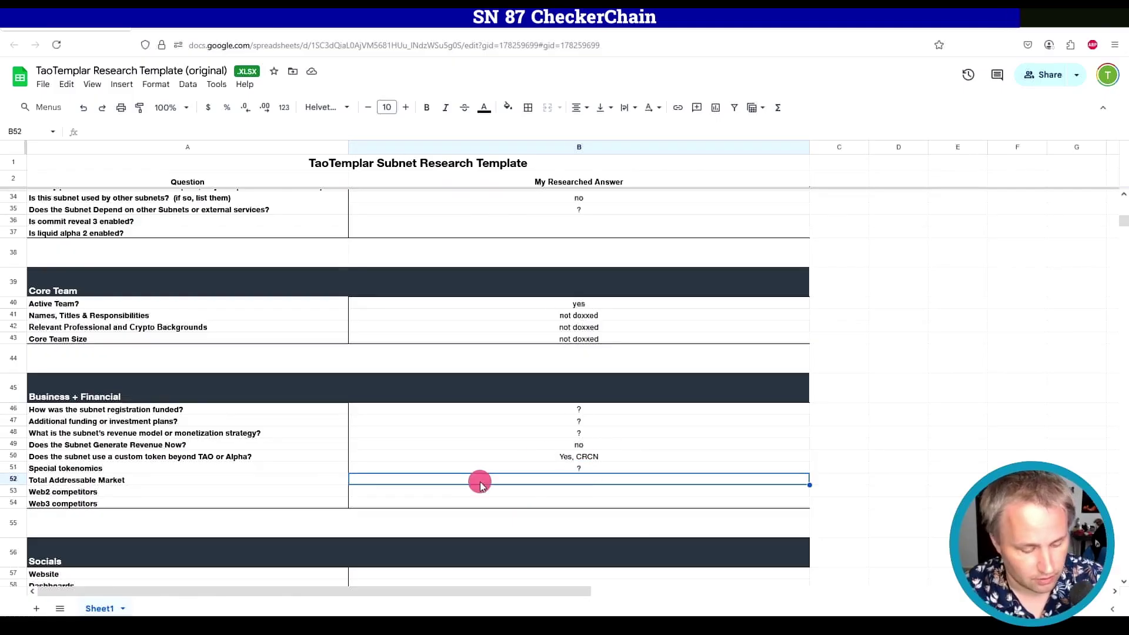
{"action": "type", "text": "?"}
{"action": "key", "text": "Return"}
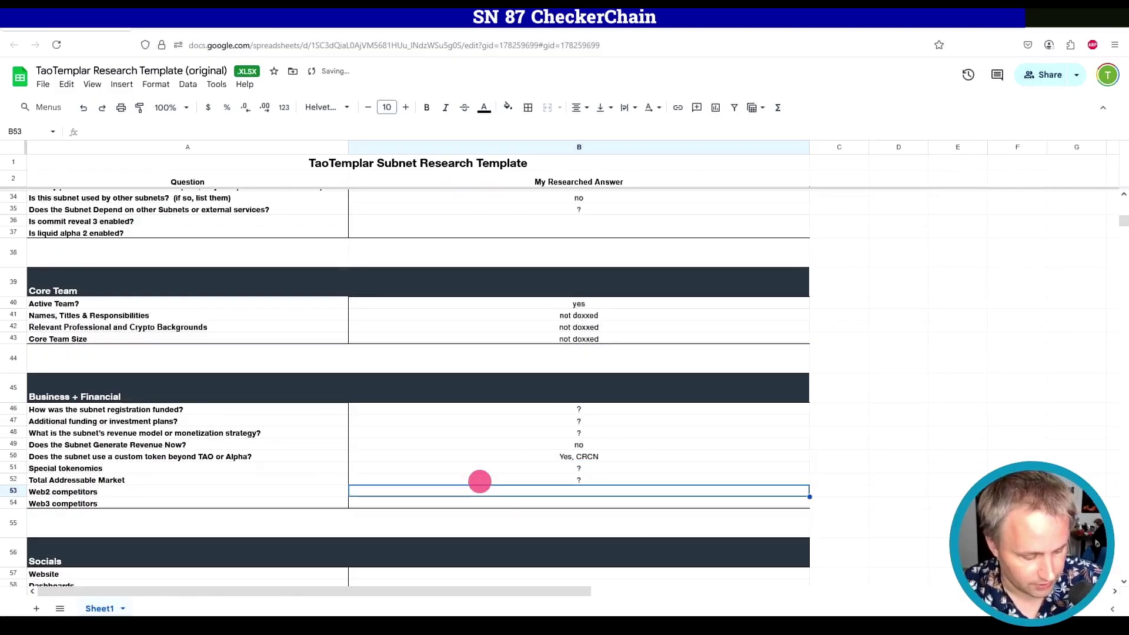
{"action": "type", "text": "?"}
{"action": "key", "text": "Return"}
{"action": "type", "text": "?"}
Confirm the Web3 competitors answer and review the website, X and GitHub links
{"action": "key", "text": "Return"}
{"action": "scroll", "coordinate": [480, 482], "scroll_direction": "down", "scroll_amount": 5}
{"action": "left_click", "coordinate": [150, 348]}
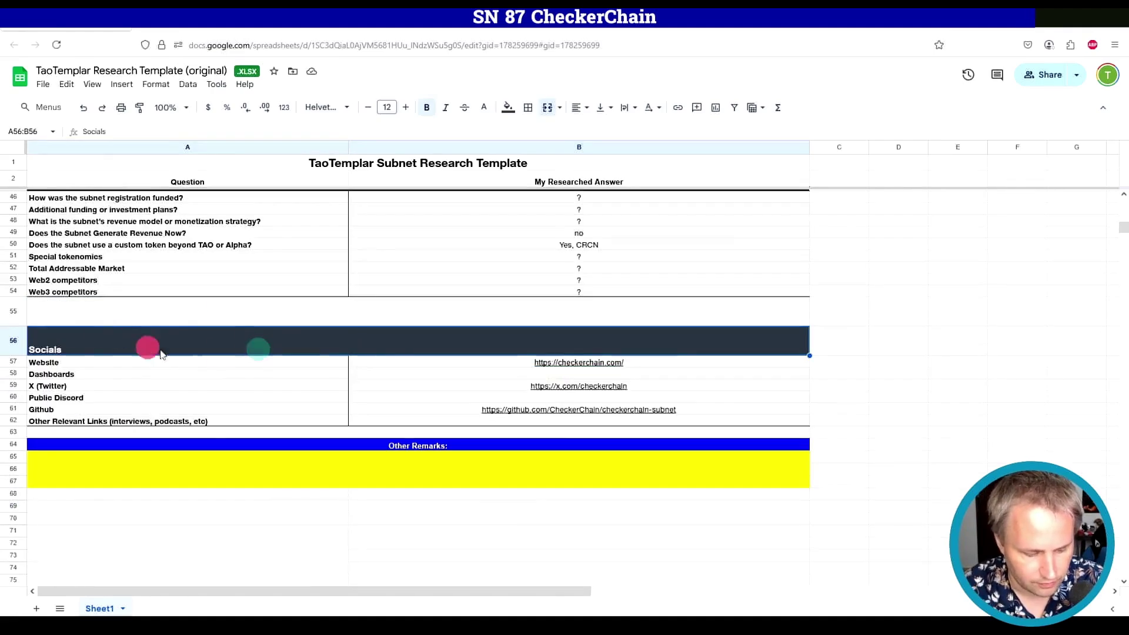
{"action": "left_click", "coordinate": [481, 363]}
{"action": "left_click", "coordinate": [277, 385]}
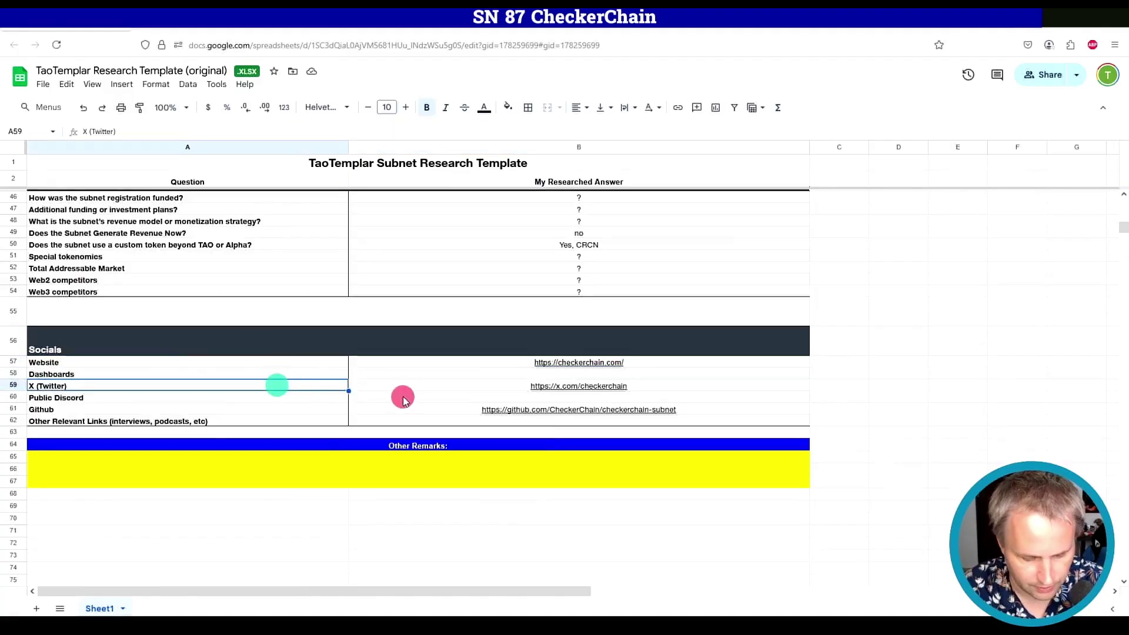
{"action": "left_click", "coordinate": [404, 392]}
{"action": "left_click", "coordinate": [364, 410]}
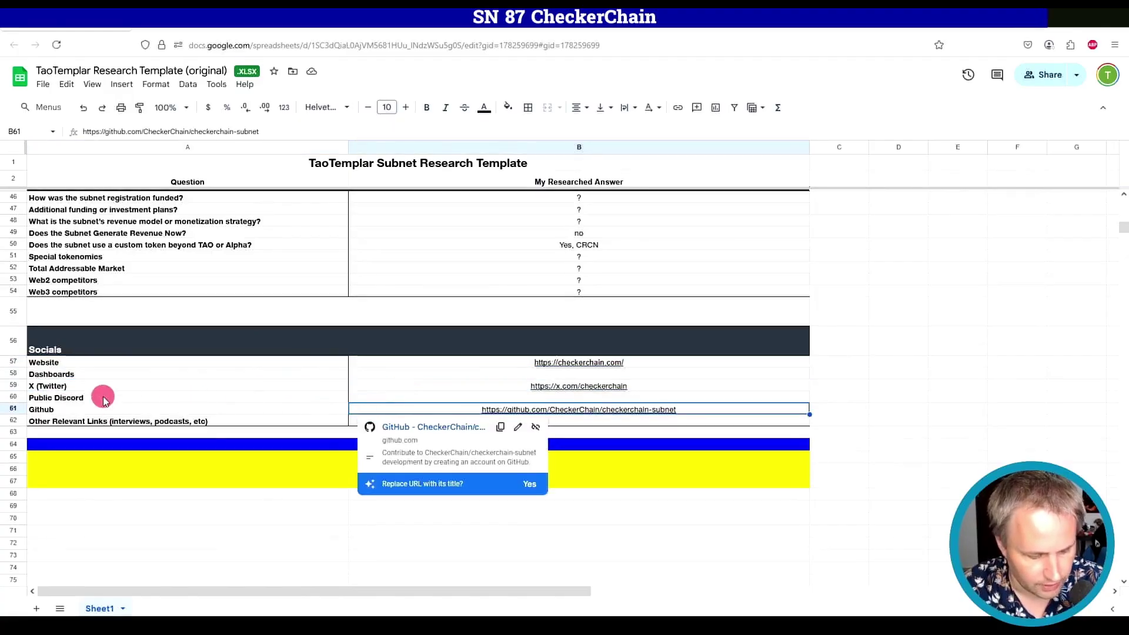
Check the Public Discord and Dashboards answers against the taostats subnet list
{"action": "left_click", "coordinate": [103, 398]}
{"action": "left_click", "coordinate": [386, 402]}
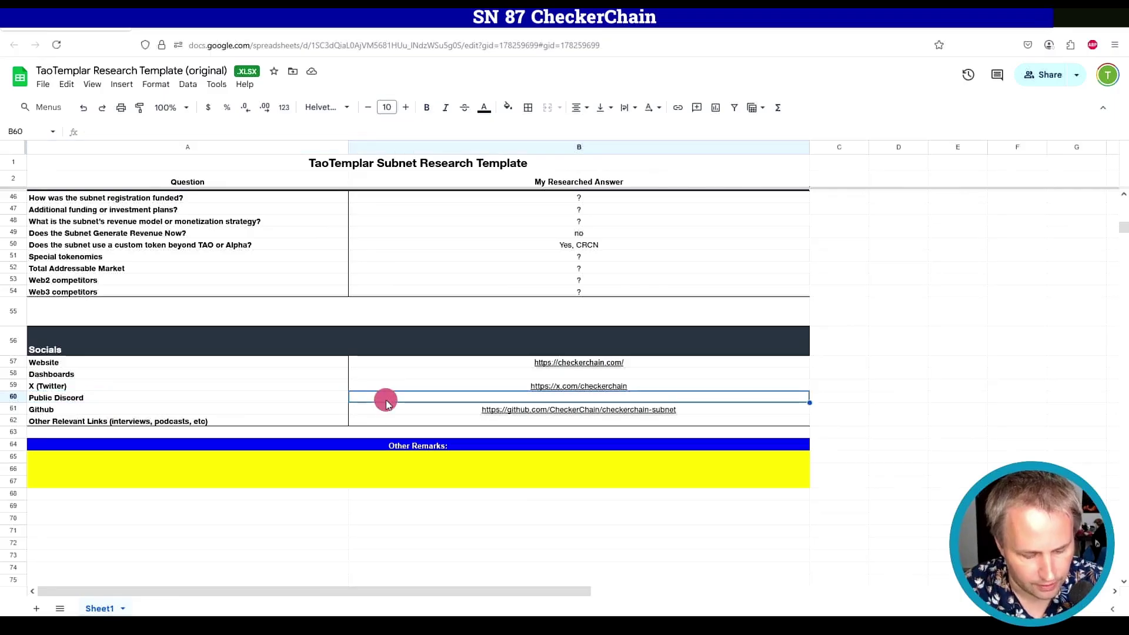
{"action": "left_click", "coordinate": [404, 372]}
{"action": "key", "text": "ctrl+Tab"}
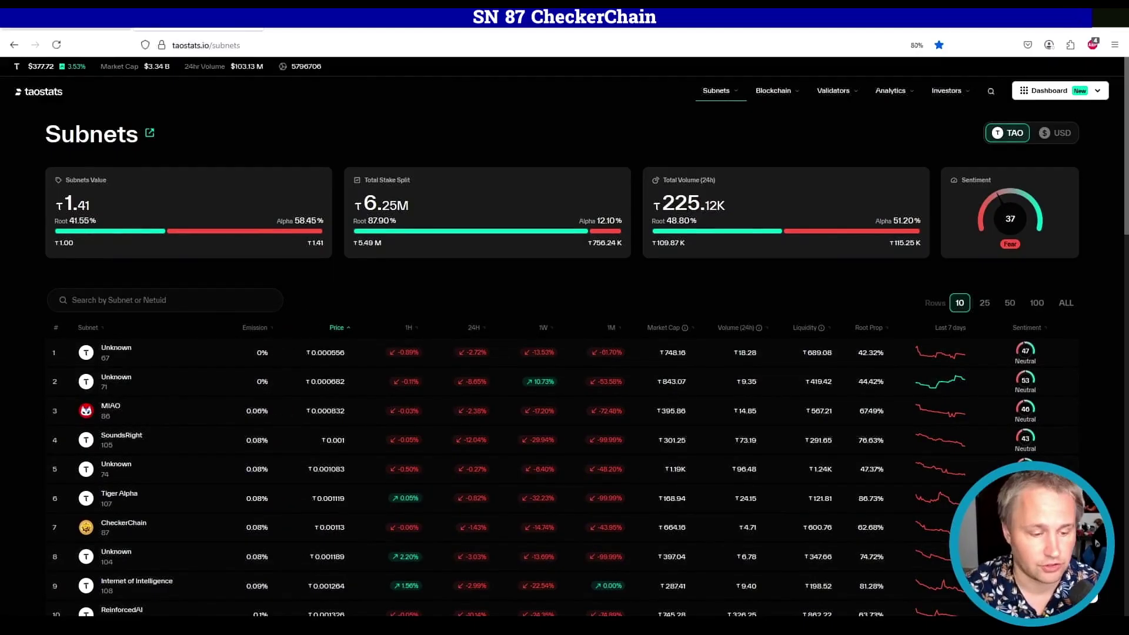
{"action": "left_click", "coordinate": [70, 17]}
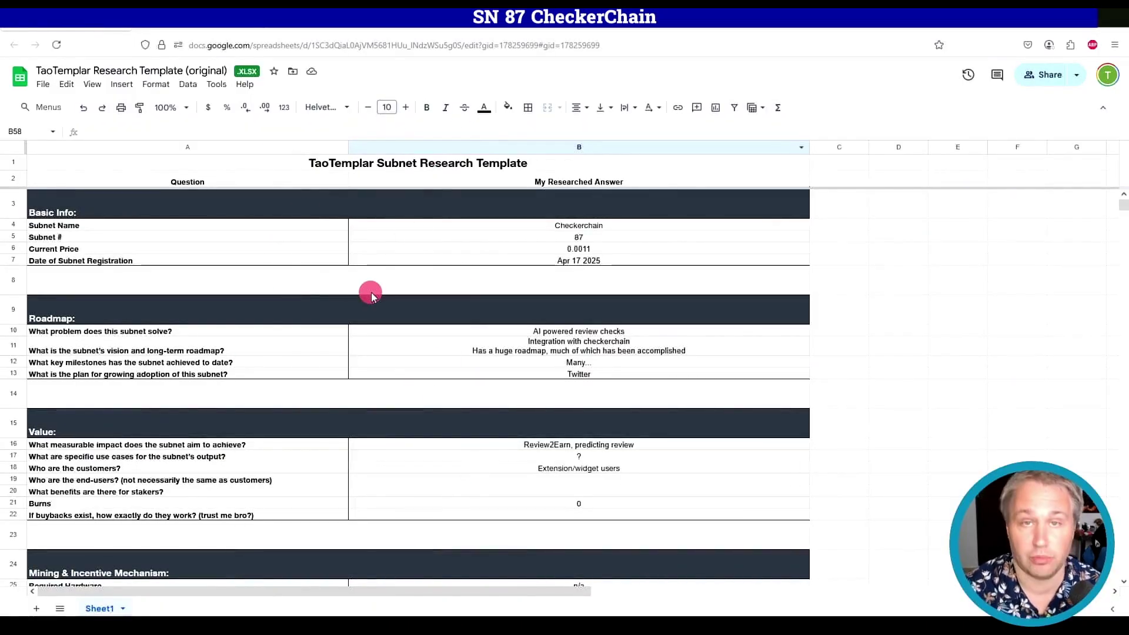
{"action": "scroll", "coordinate": [416, 386], "scroll_direction": "down", "scroll_amount": 2}
{"action": "scroll", "coordinate": [479, 353], "scroll_direction": "down", "scroll_amount": 3}
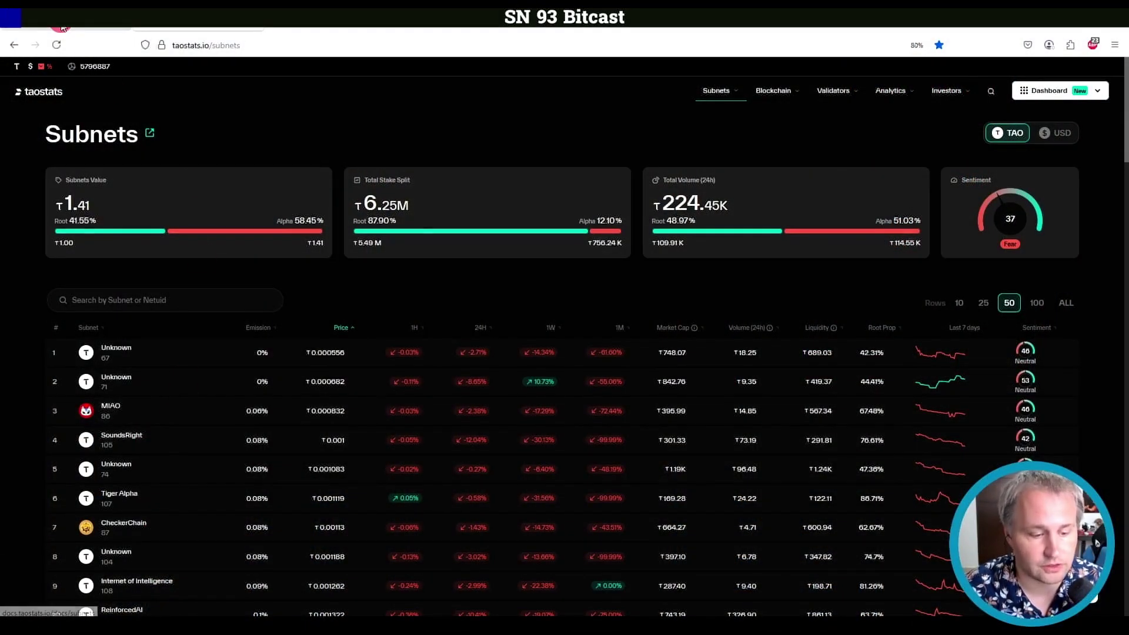
Switch from taostats to the completed Bitcast research template showing subnet 87
{"action": "key", "text": "ctrl+Tab"}
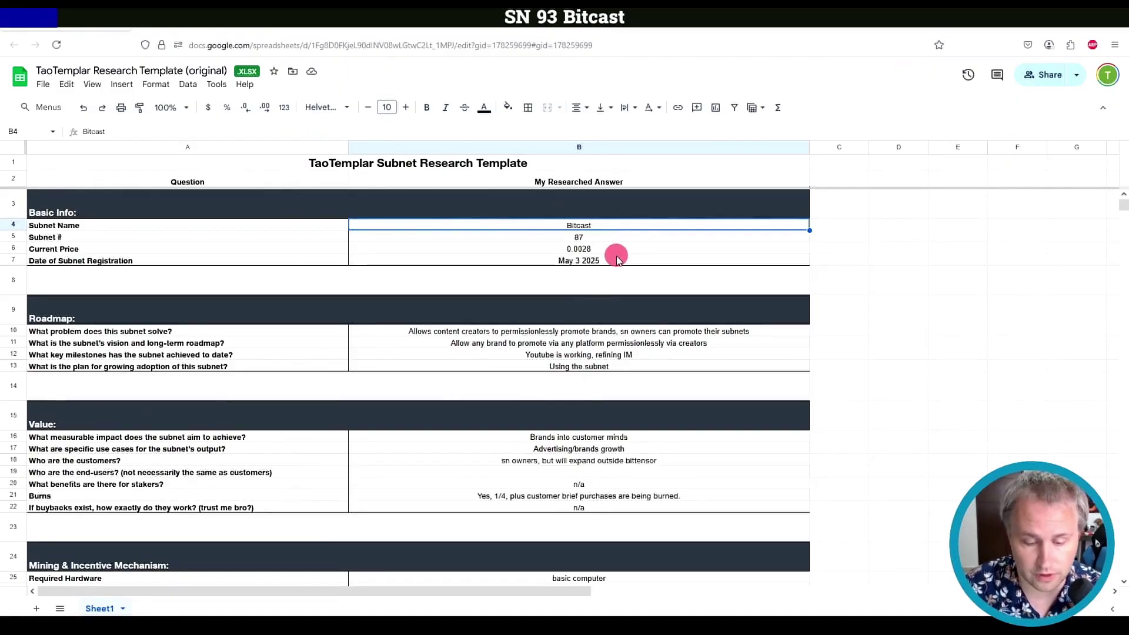
Review Bitcast's problem, adoption plan, measurable impact and use cases answers
{"action": "left_click", "coordinate": [600, 331]}
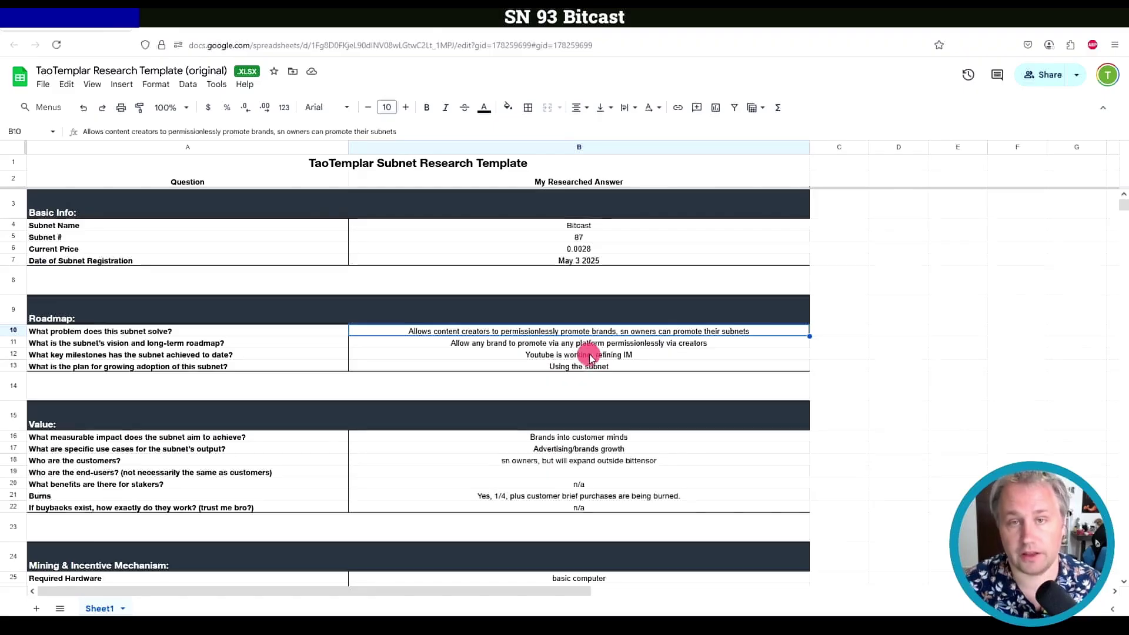
{"action": "left_click", "coordinate": [642, 366]}
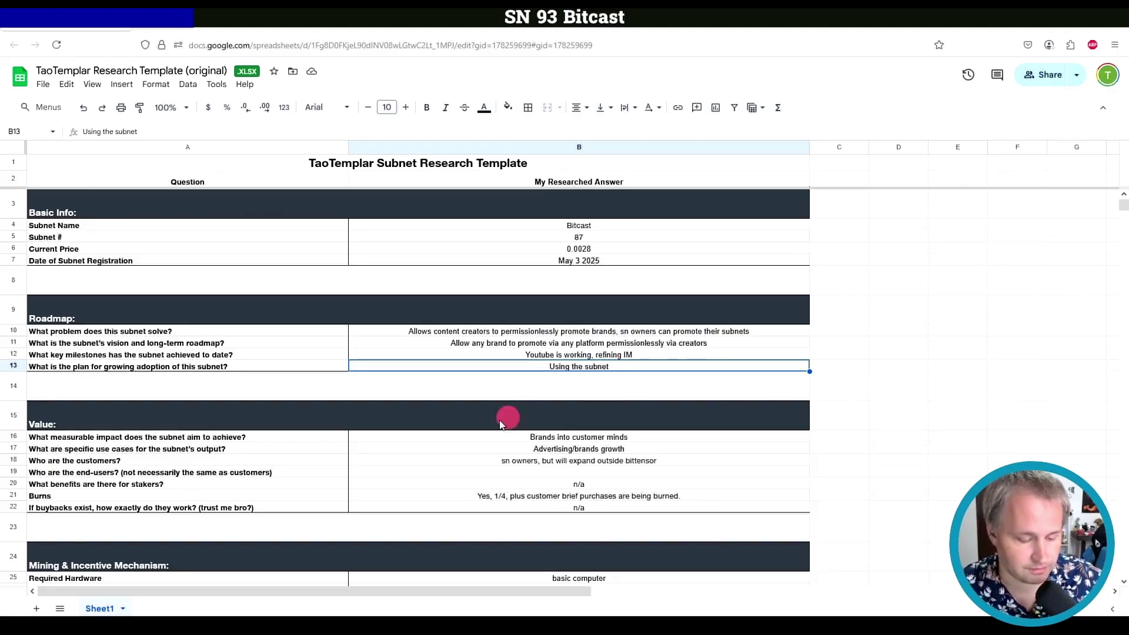
{"action": "left_click", "coordinate": [441, 436]}
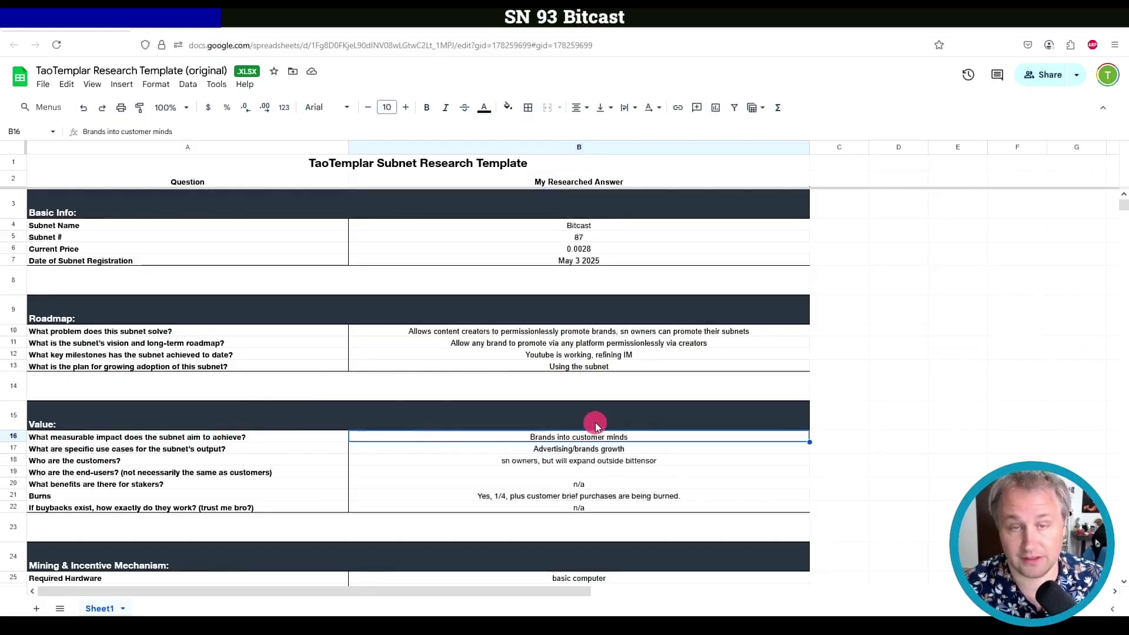
{"action": "left_click", "coordinate": [641, 450]}
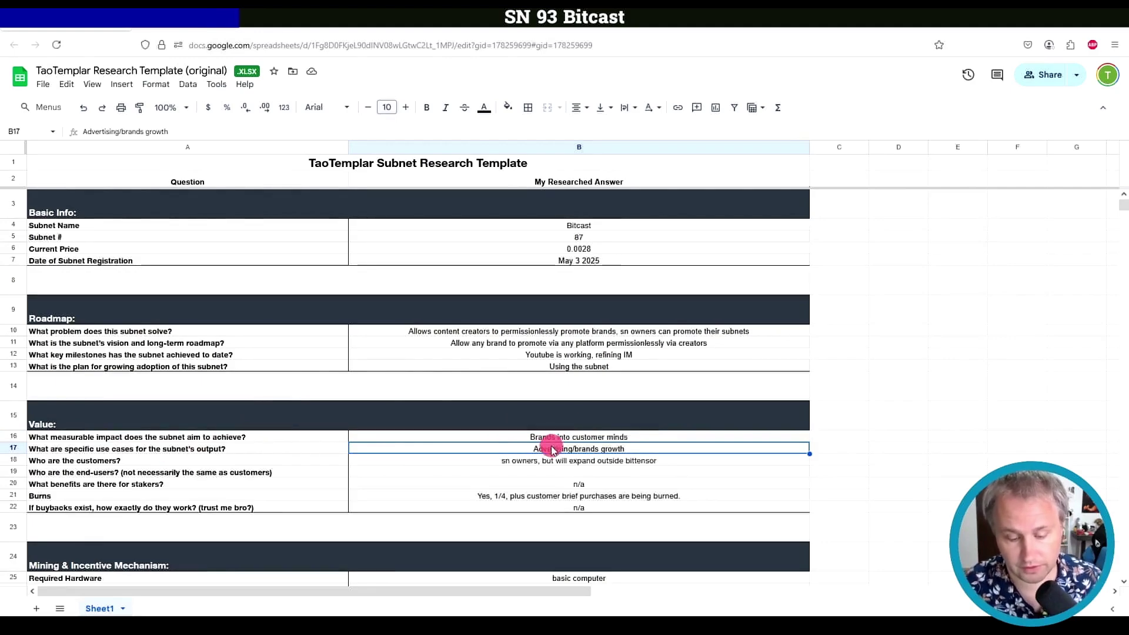
{"action": "left_click", "coordinate": [116, 461]}
Review Bitcast's customers, staker benefits, buybacks and burns answers, and bring up its TAO.app page
{"action": "left_click", "coordinate": [523, 461]}
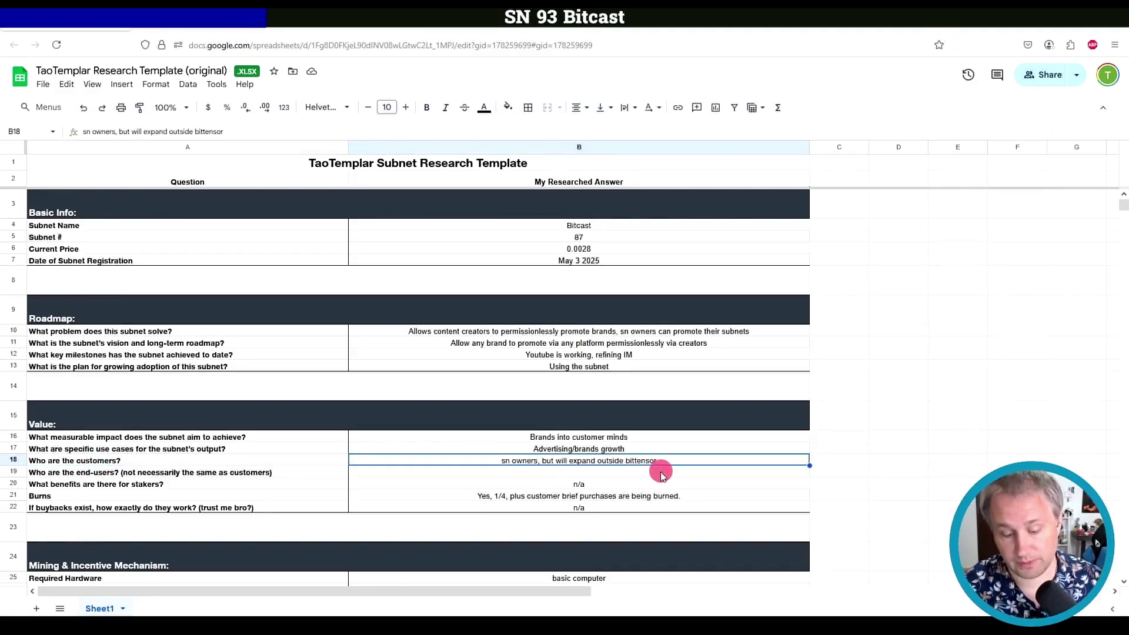
{"action": "left_click", "coordinate": [643, 482]}
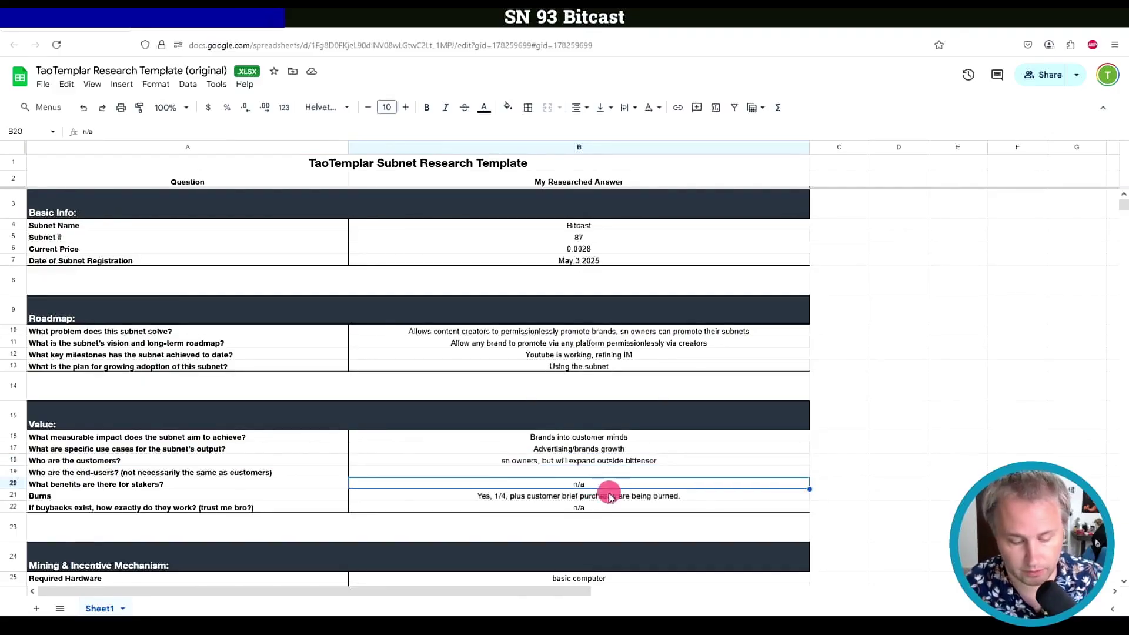
{"action": "left_click", "coordinate": [611, 508]}
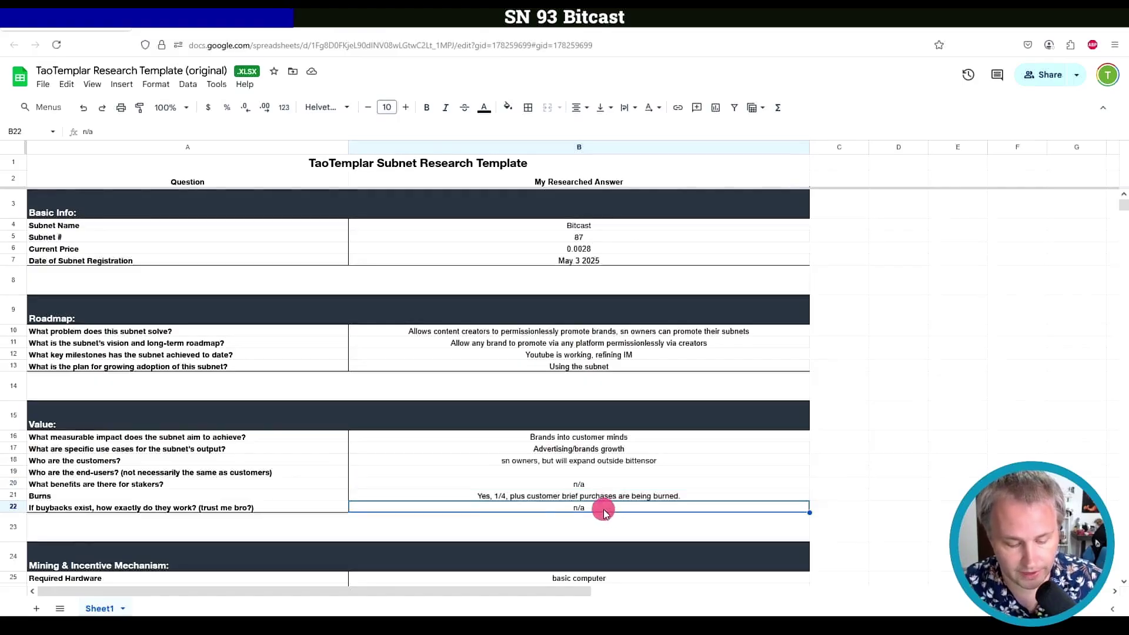
{"action": "left_click", "coordinate": [527, 494]}
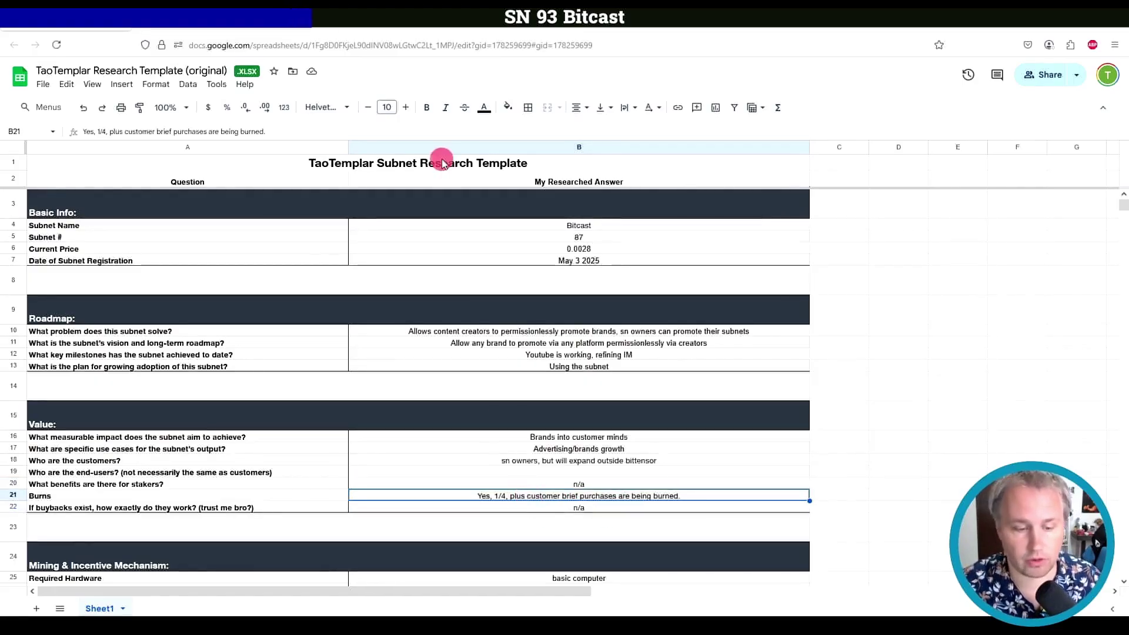
{"action": "left_click", "coordinate": [331, 16]}
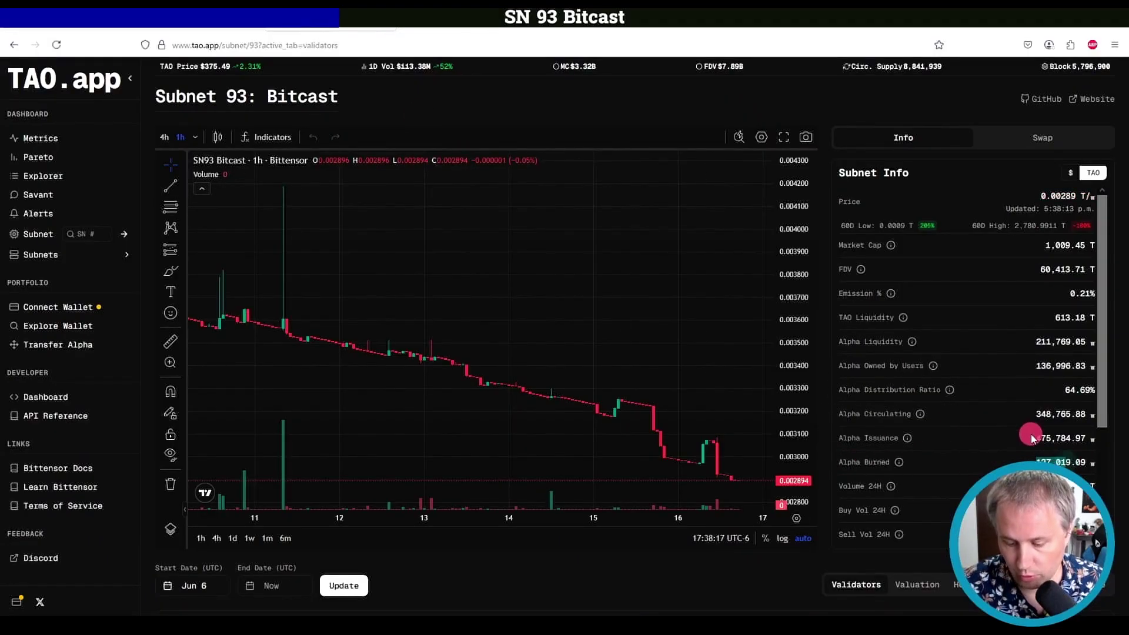
Highlight the Alpha Issuance figure in Bitcast's TAO.app Subnet Info panel
{"action": "left_click_drag", "start_coordinate": [1062, 438], "coordinate": [1031, 444]}
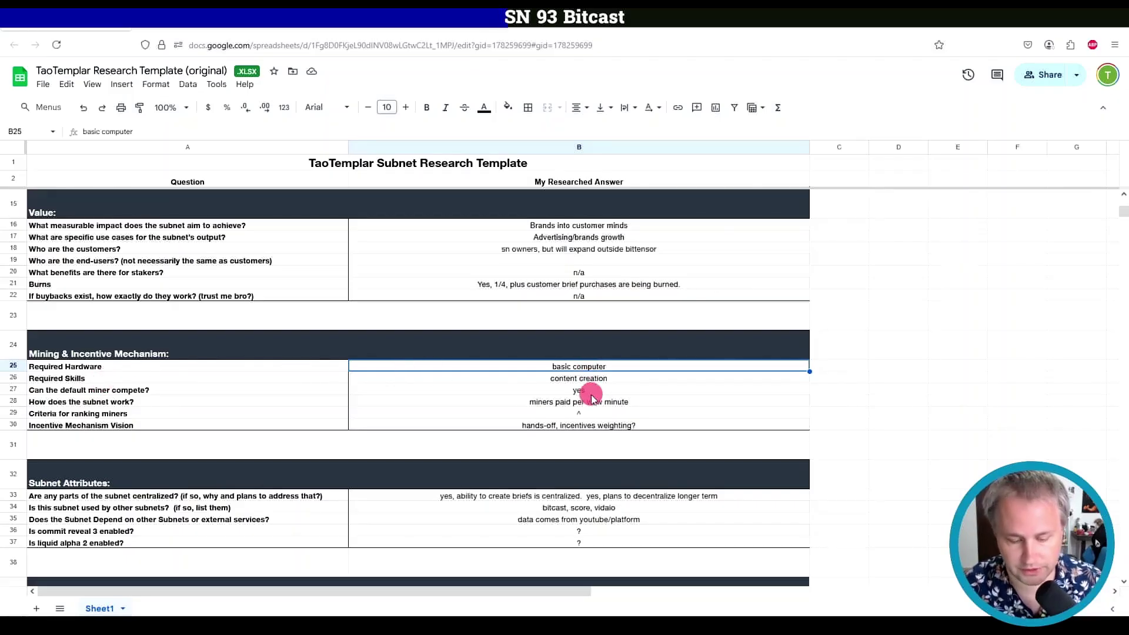
{"action": "left_click", "coordinate": [590, 378]}
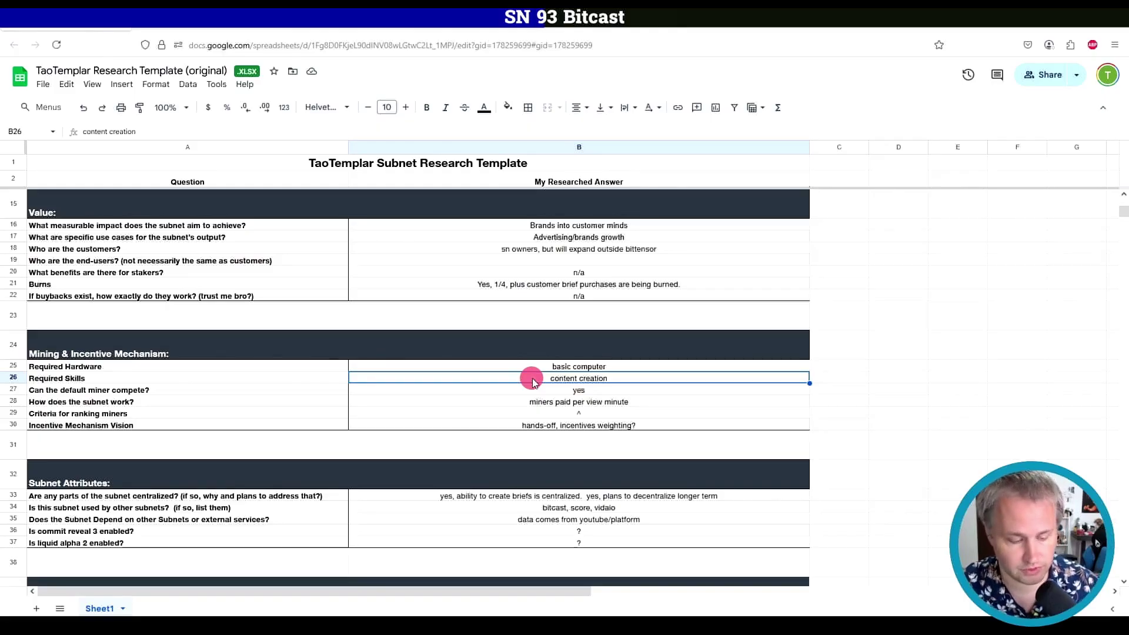
{"action": "left_click", "coordinate": [369, 391]}
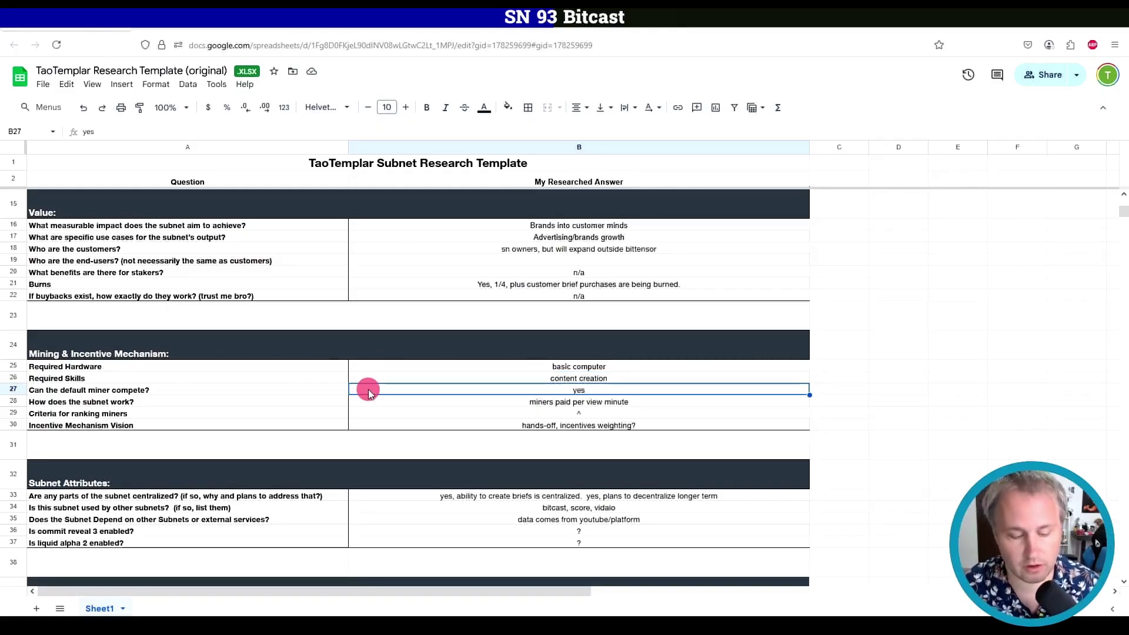
{"action": "left_click", "coordinate": [213, 390]}
{"action": "left_click", "coordinate": [447, 391]}
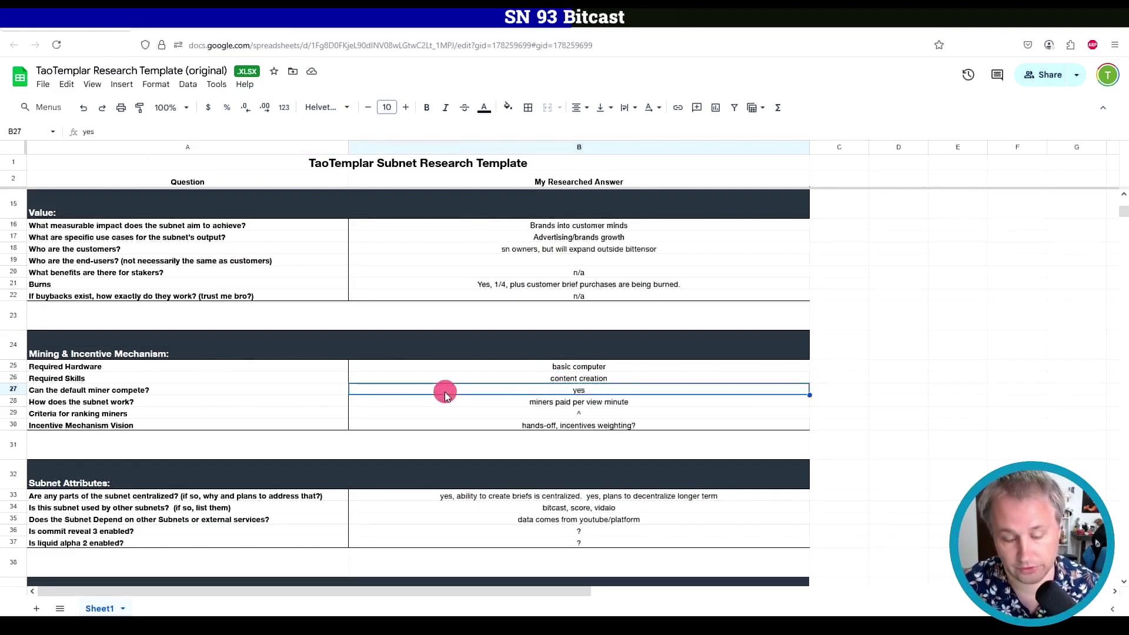
{"action": "key", "text": "Down"}
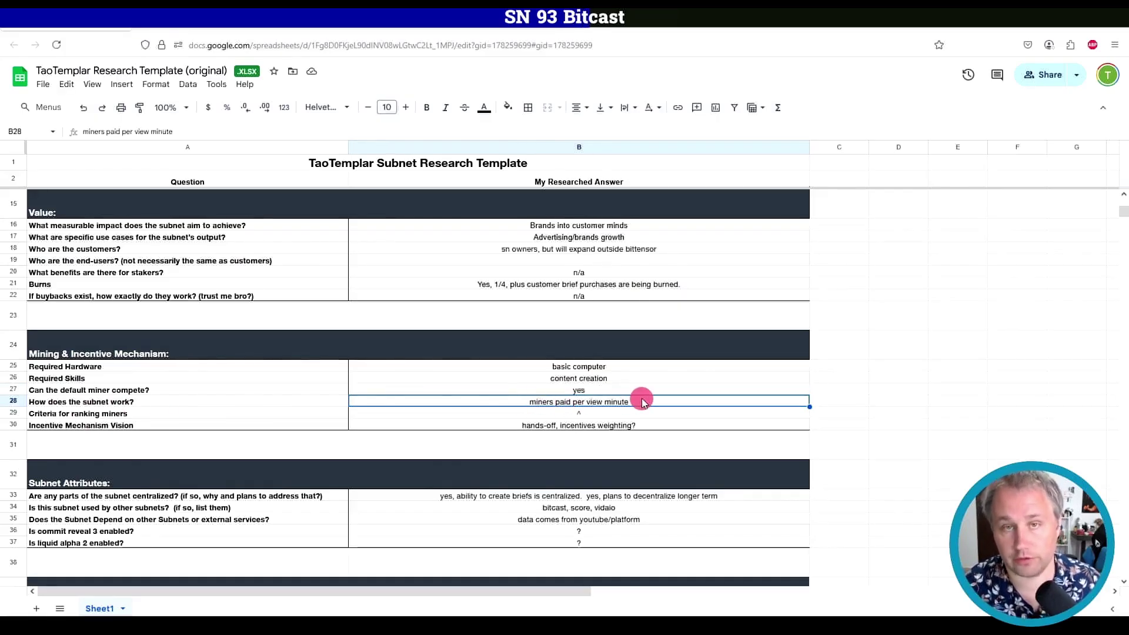
{"action": "key", "text": "Down"}
{"action": "key", "text": "Down"}
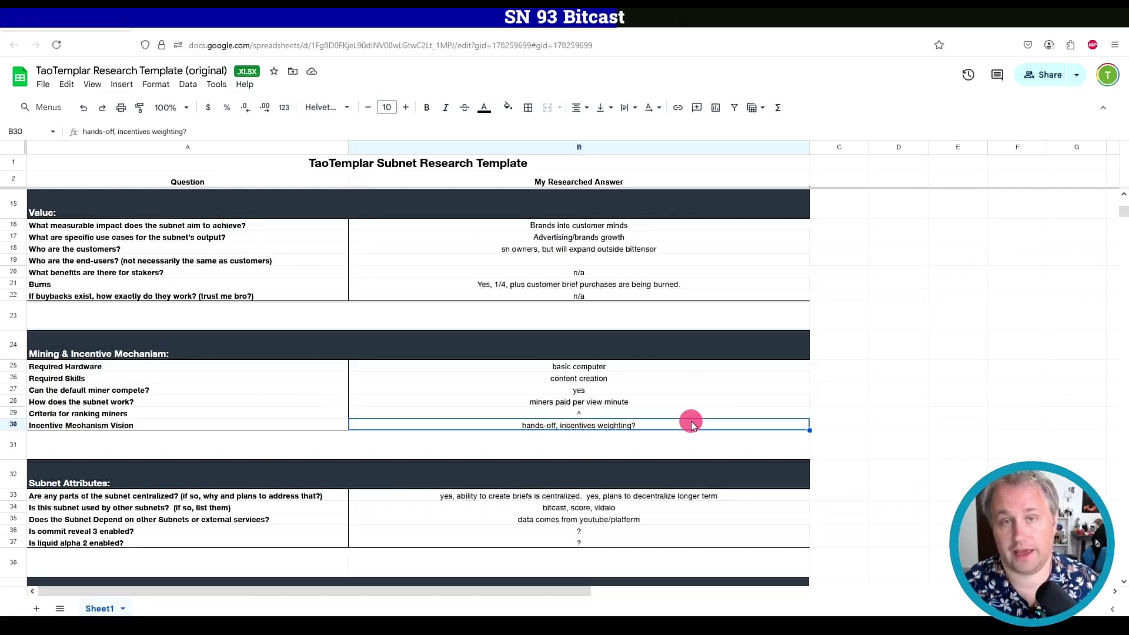
{"action": "key", "text": "Down"}
{"action": "key", "text": "Down"}
{"action": "key", "text": "Down"}
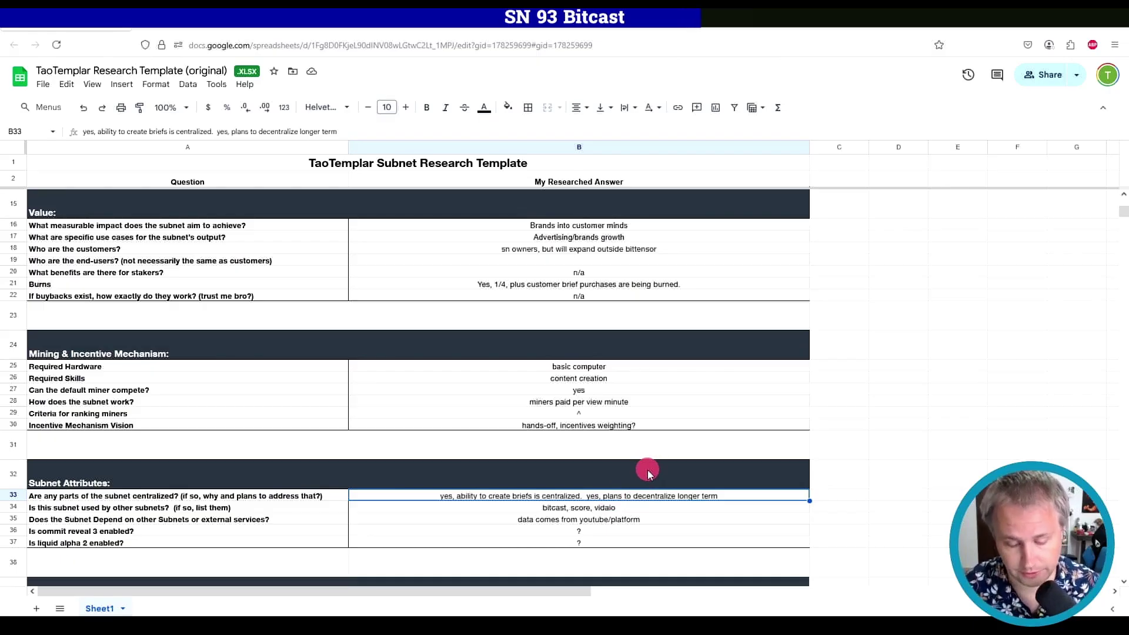
{"action": "left_click", "coordinate": [159, 509]}
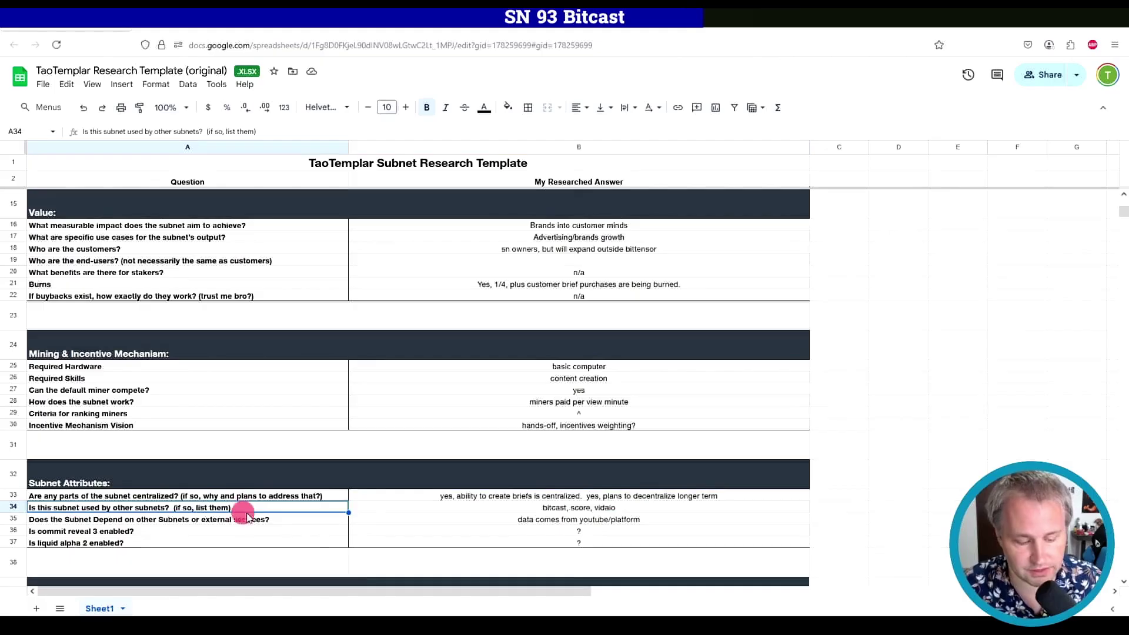
{"action": "left_click", "coordinate": [538, 509]}
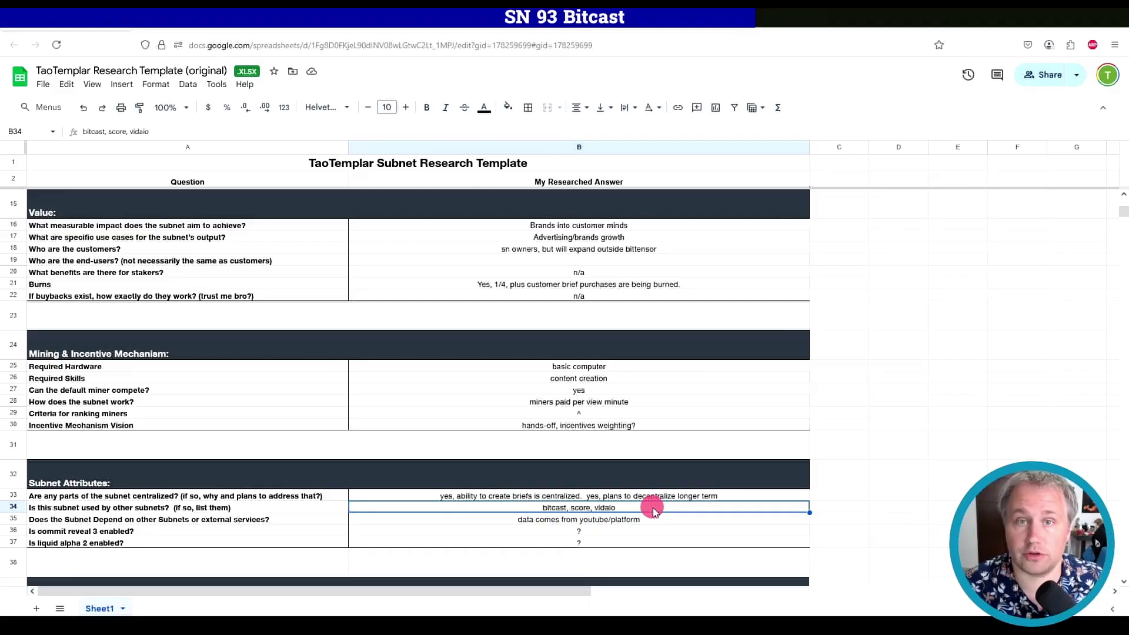
{"action": "key", "text": "Down"}
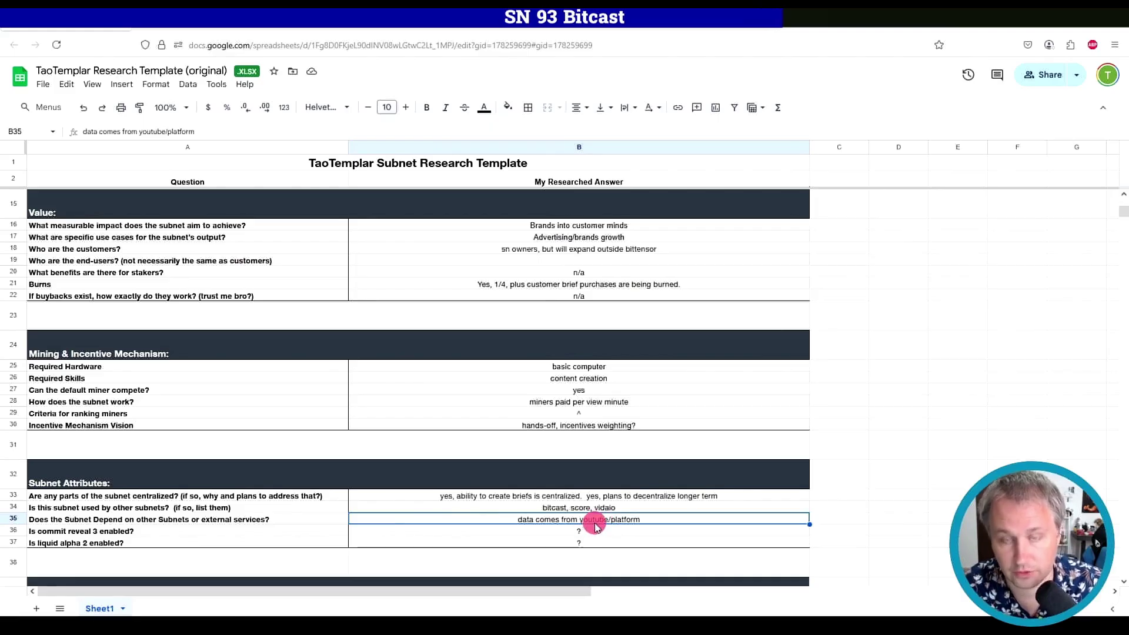
{"action": "left_click", "coordinate": [604, 531]}
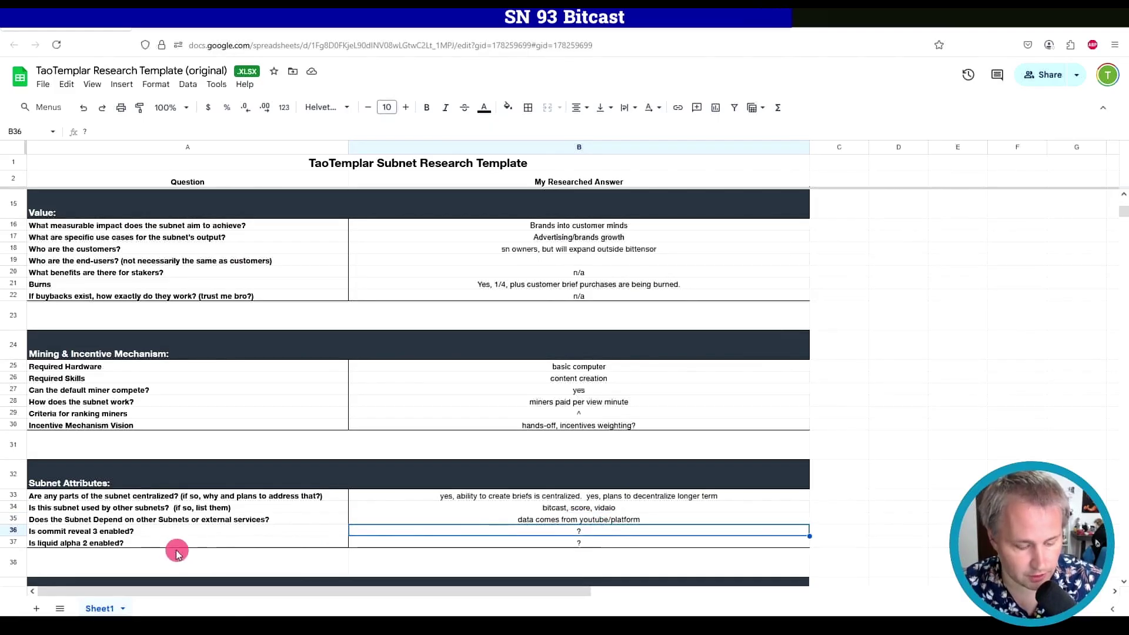
{"action": "left_click", "coordinate": [540, 543]}
{"action": "scroll", "coordinate": [555, 539], "scroll_direction": "down", "scroll_amount": 3}
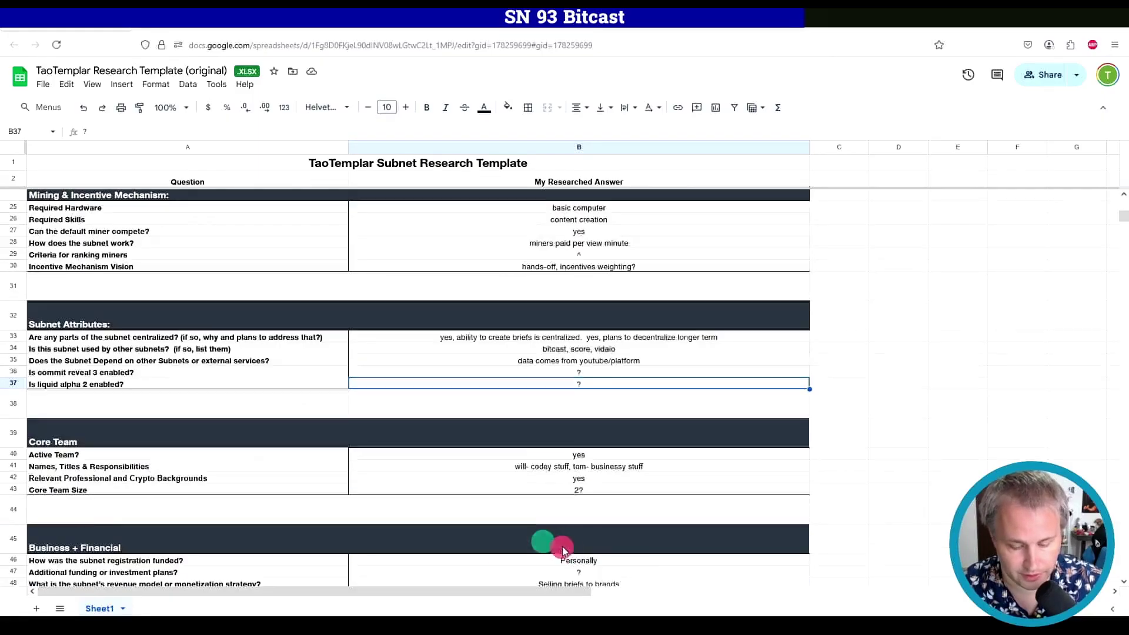
{"action": "left_click", "coordinate": [579, 454]}
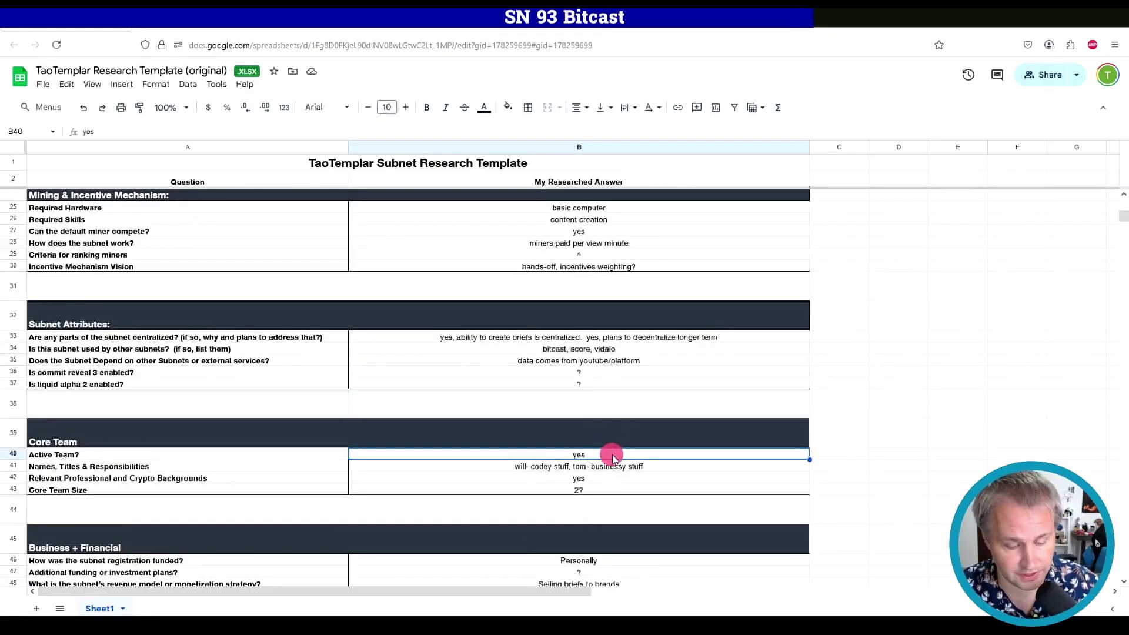
{"action": "left_click", "coordinate": [524, 469]}
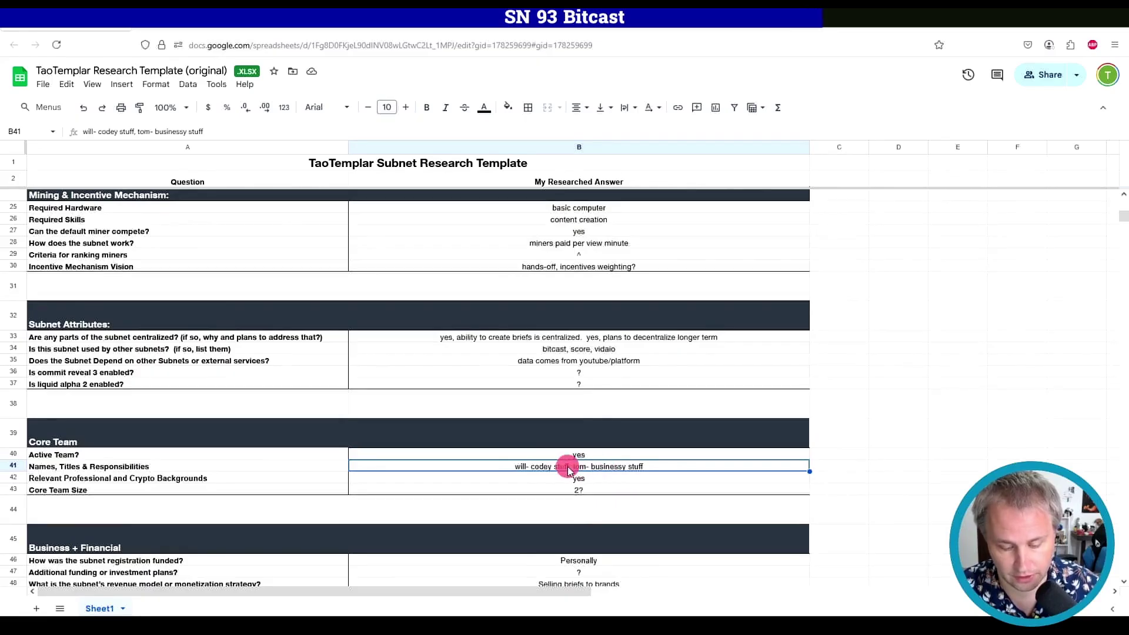
{"action": "key", "text": "Down"}
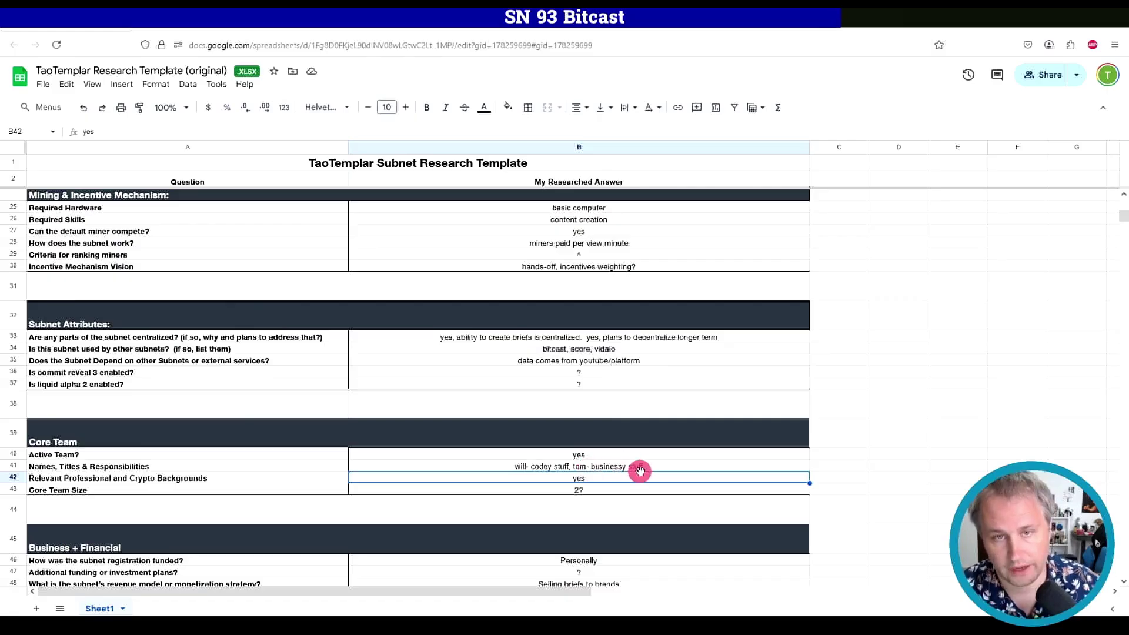
{"action": "scroll", "coordinate": [640, 471], "scroll_direction": "down", "scroll_amount": 3}
{"action": "key", "text": "Down"}
{"action": "key", "text": "Down"}
{"action": "key", "text": "Down"}
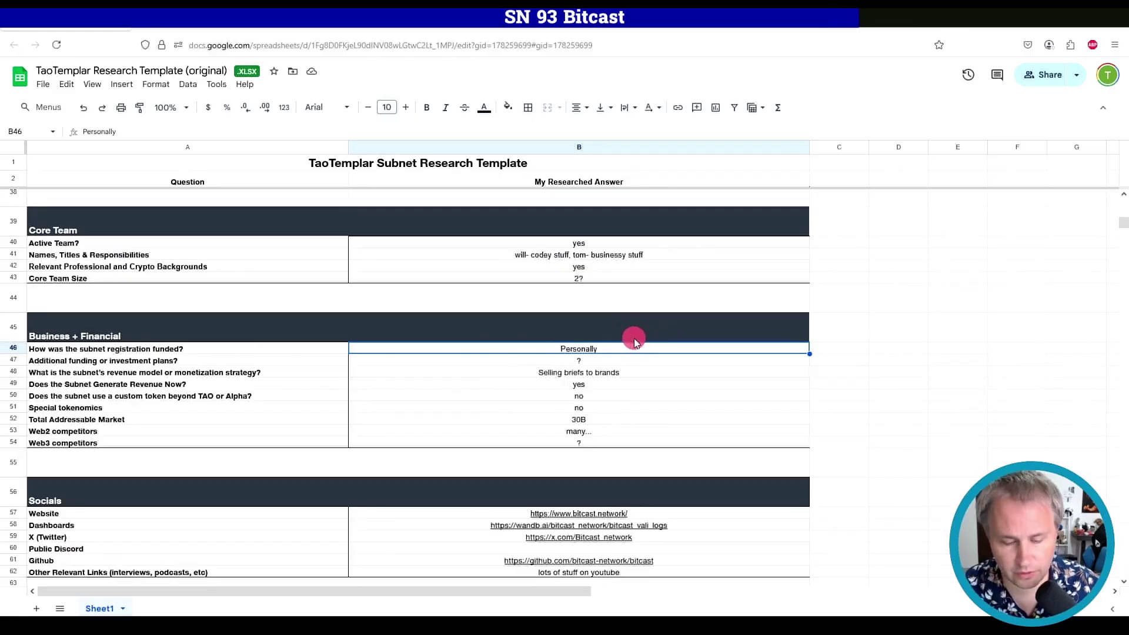
{"action": "key", "text": "Down"}
{"action": "key", "text": "Down"}
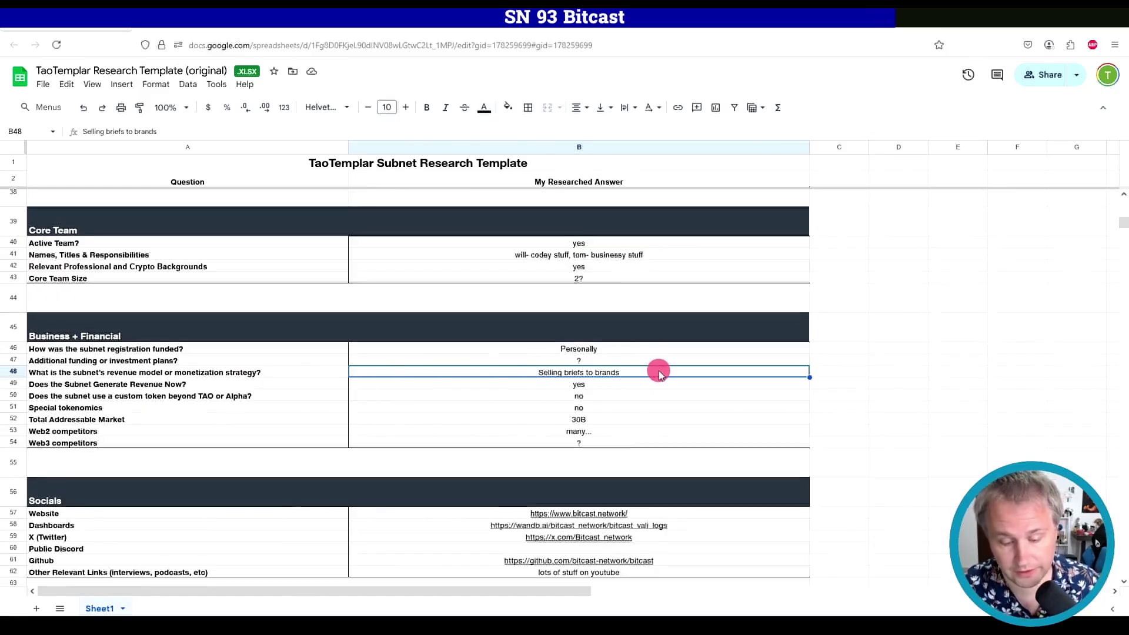
{"action": "left_click", "coordinate": [335, 371]}
{"action": "left_click", "coordinate": [472, 375]}
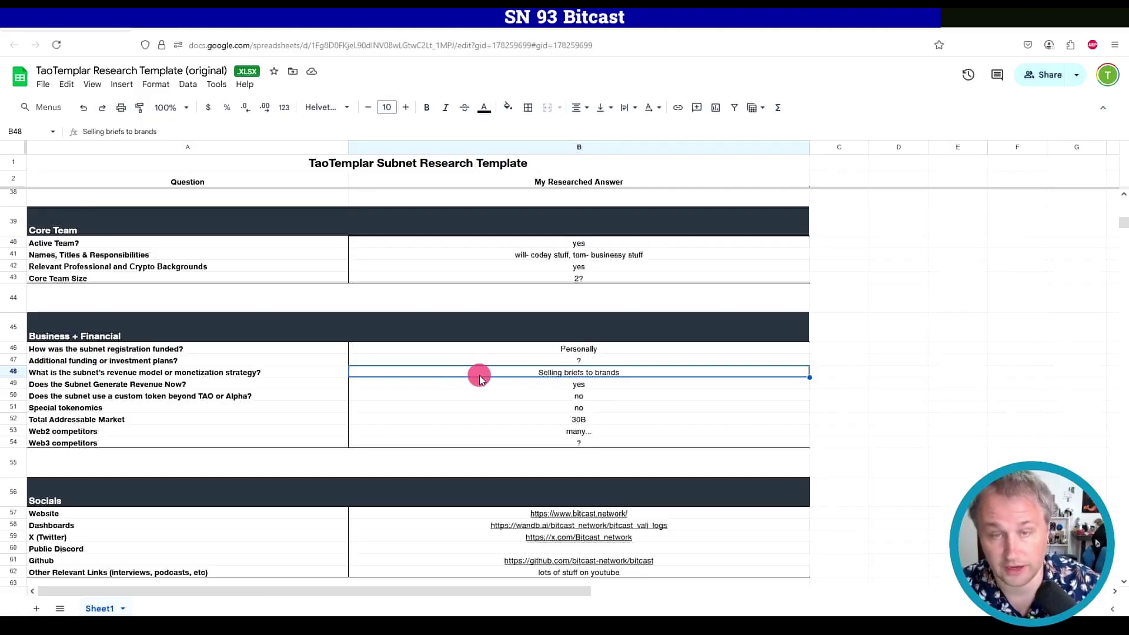
{"action": "left_click", "coordinate": [176, 384]}
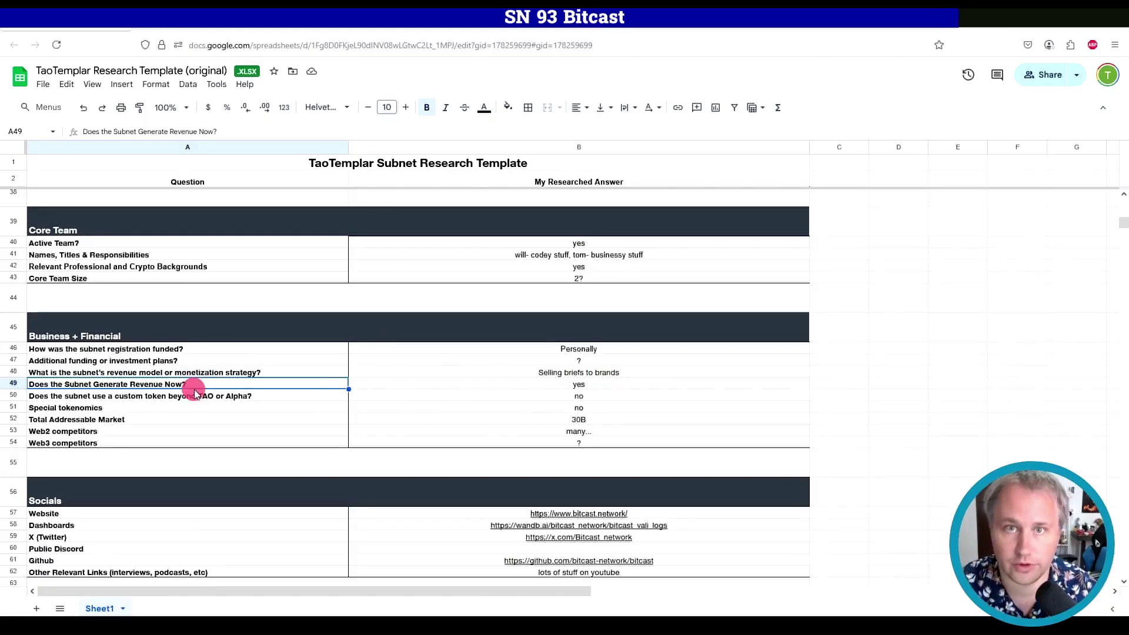
{"action": "key", "text": "Down"}
{"action": "key", "text": "Right"}
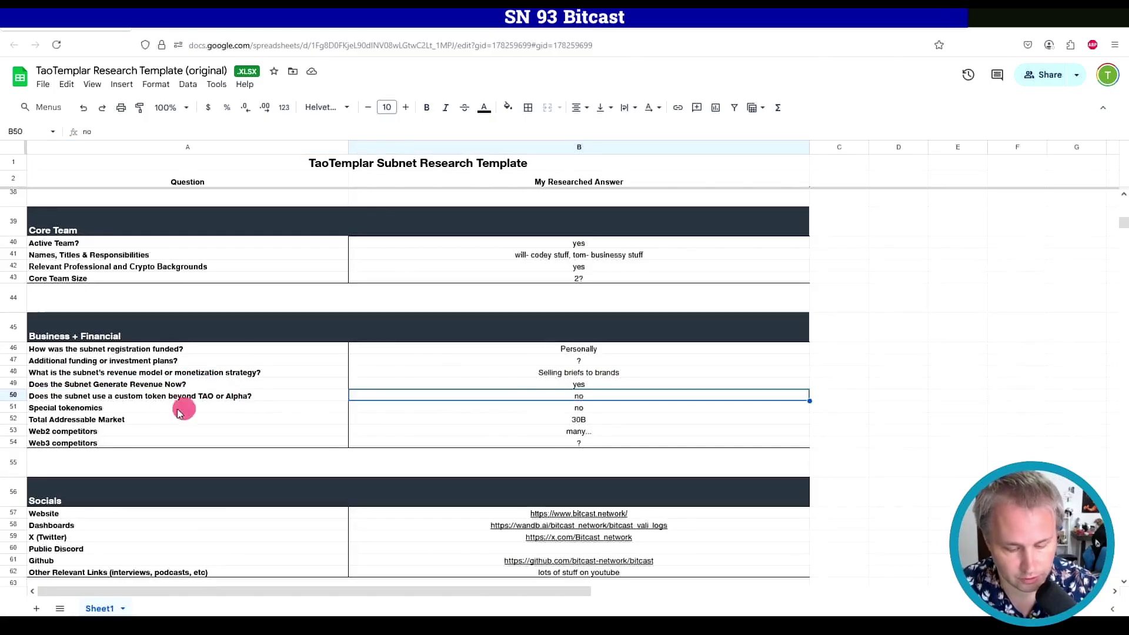
{"action": "left_click", "coordinate": [574, 414]}
{"action": "left_click", "coordinate": [151, 415]}
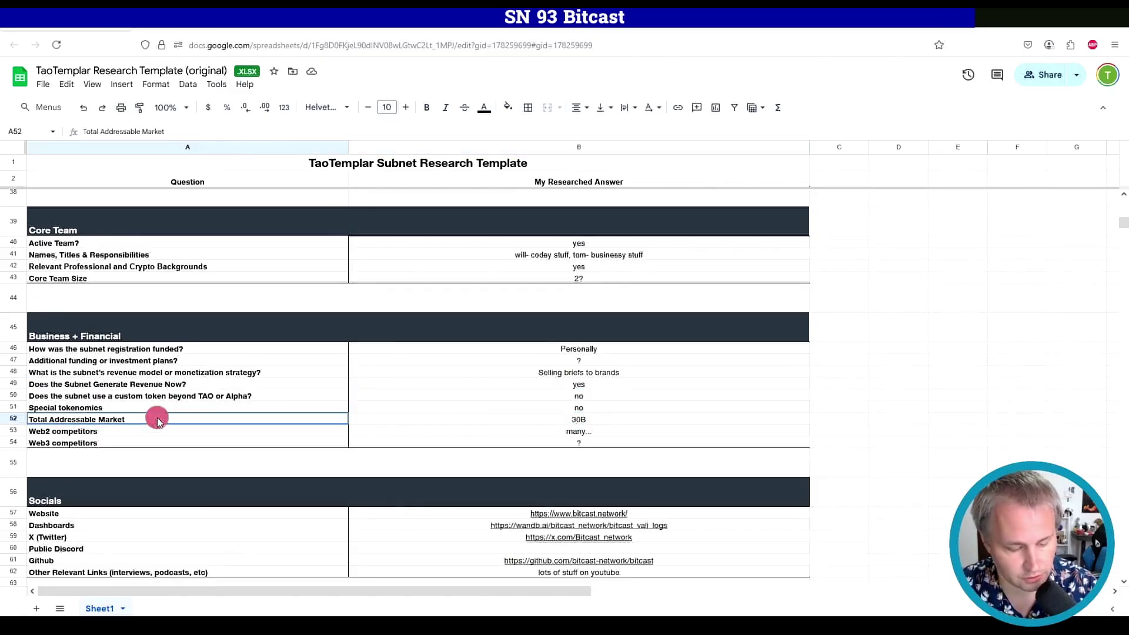
{"action": "left_click", "coordinate": [540, 420]}
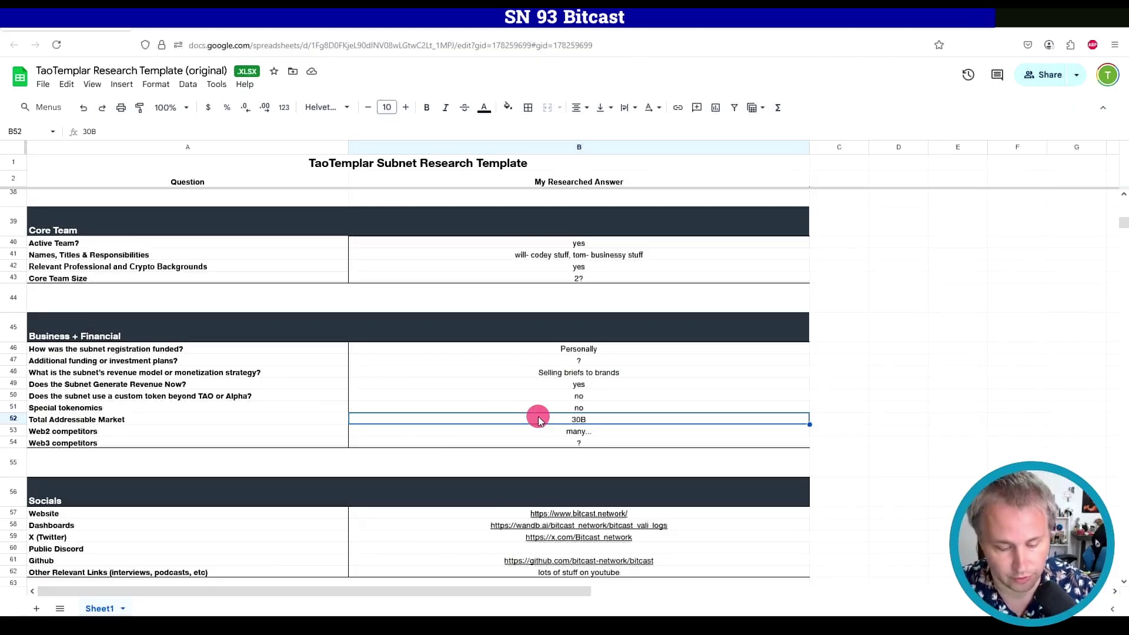
{"action": "left_click", "coordinate": [222, 431]}
{"action": "left_click", "coordinate": [510, 434]}
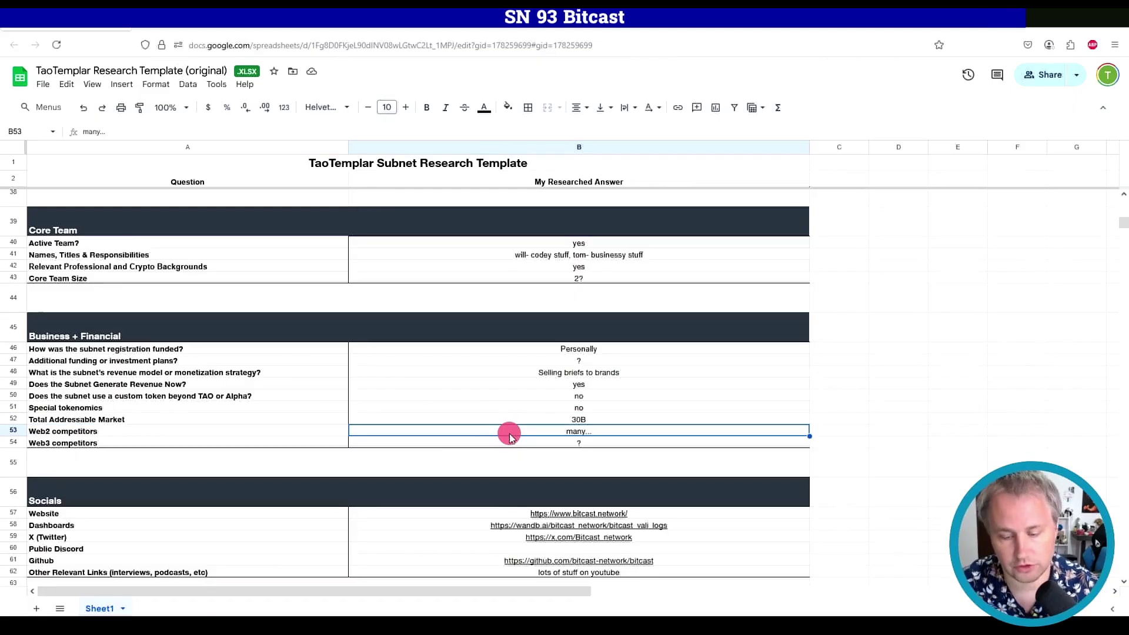
{"action": "scroll", "coordinate": [510, 434], "scroll_direction": "down", "scroll_amount": 2}
{"action": "left_click", "coordinate": [550, 441]}
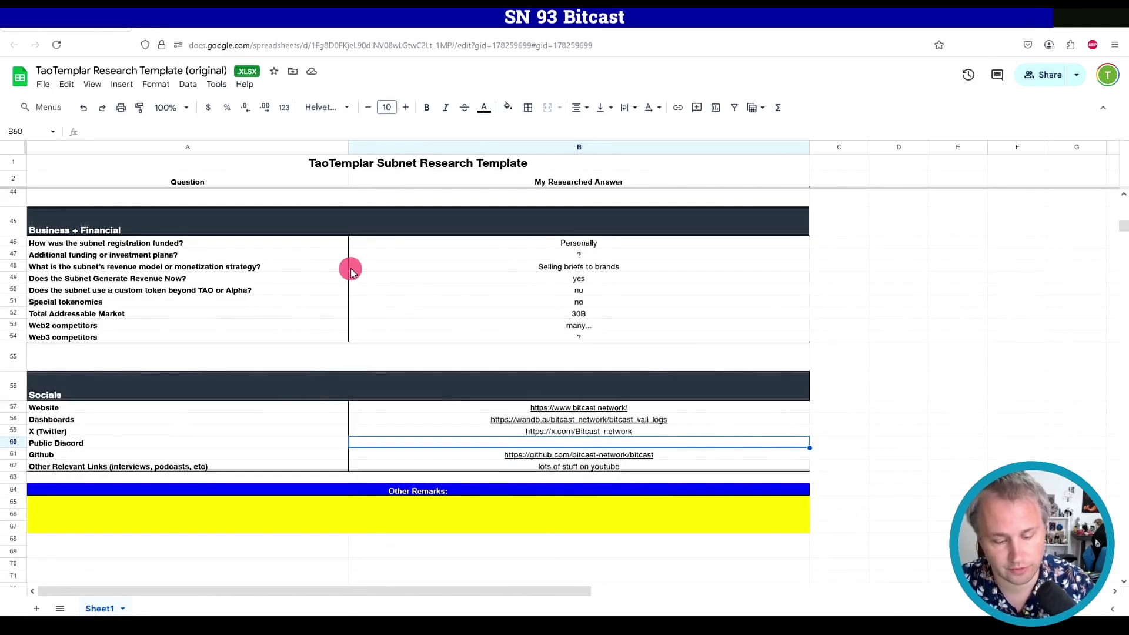
{"action": "key", "text": "Page_Up"}
{"action": "key", "text": "Page_Up"}
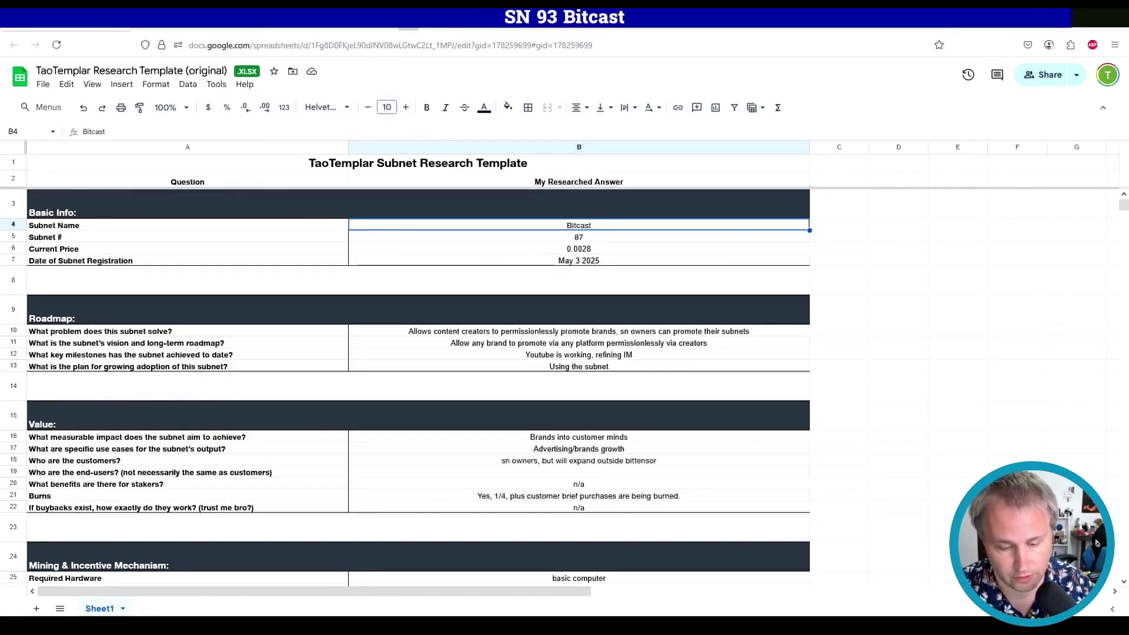
{"action": "left_click", "coordinate": [424, 20]}
{"action": "key", "text": "ctrl+w"}
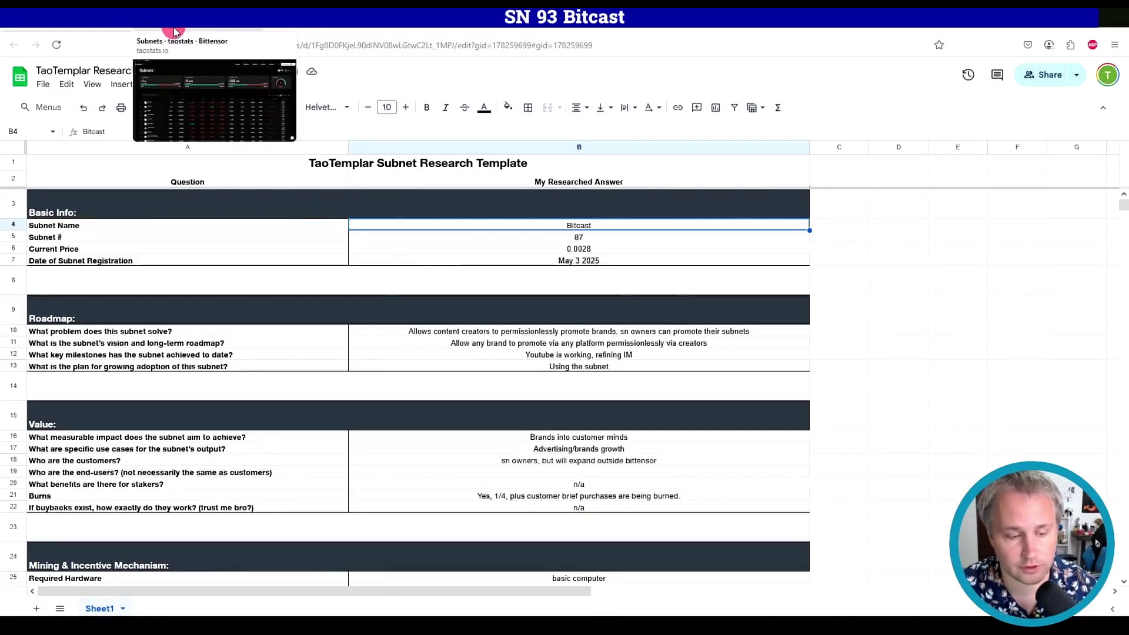
{"action": "left_click", "coordinate": [212, 20]}
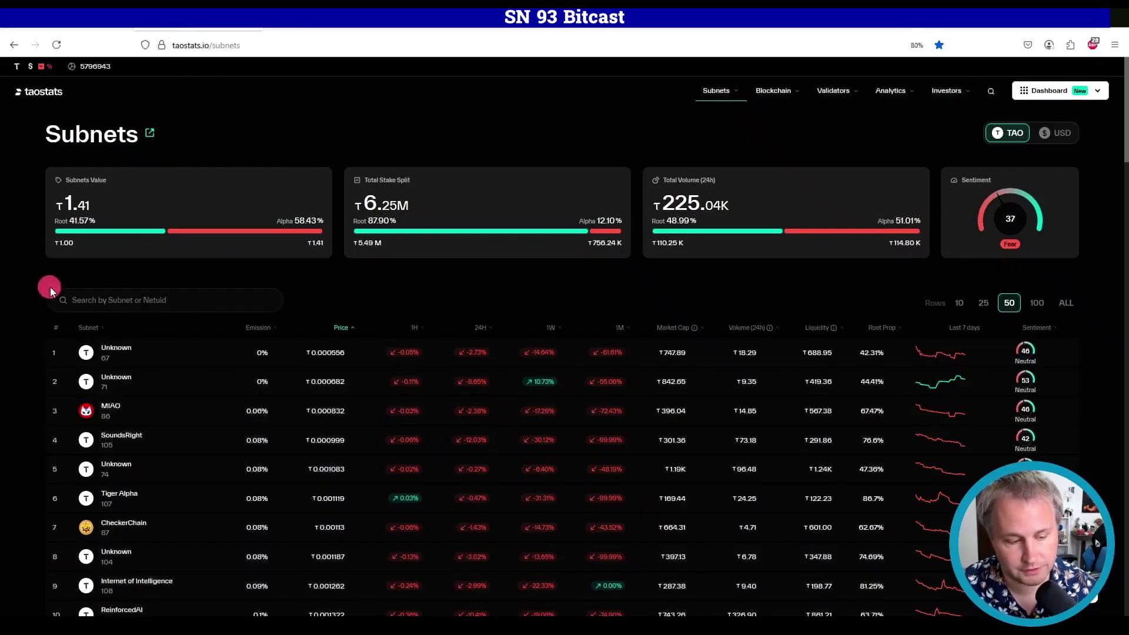